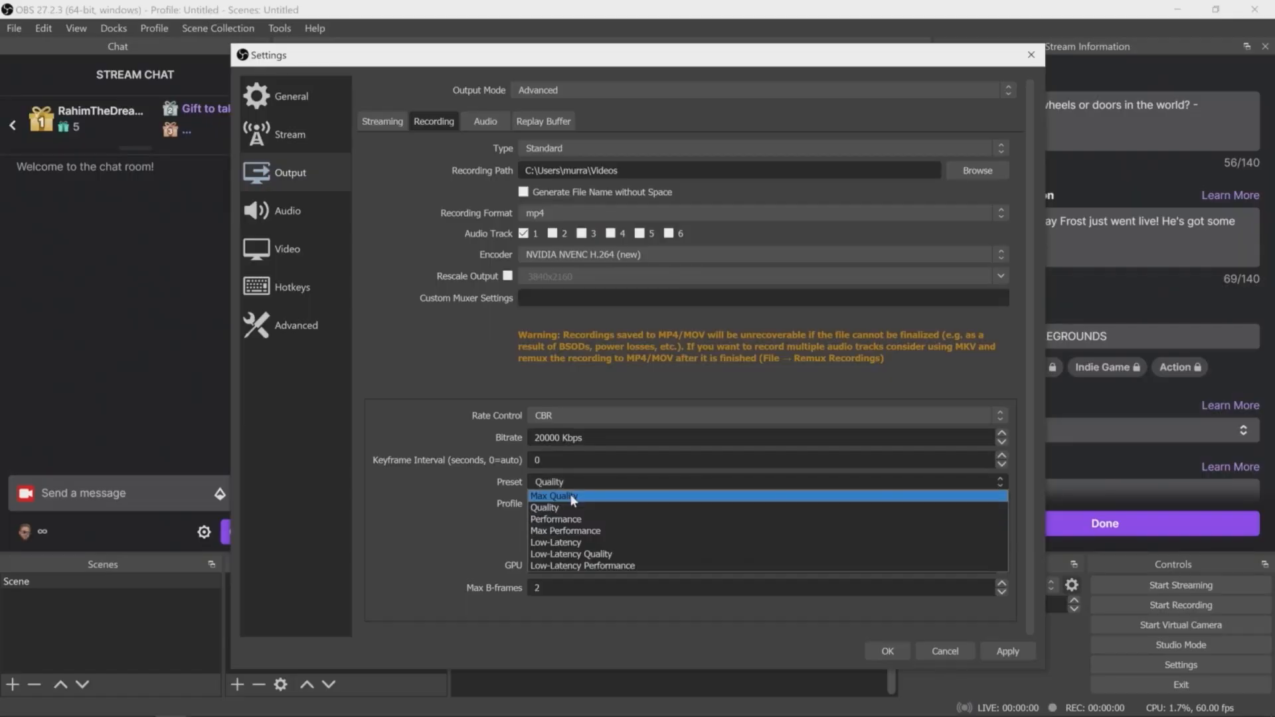
# Step: Set the recording encoder preset to Max Quality and keep the profile on high
pyautogui.click(565, 496)
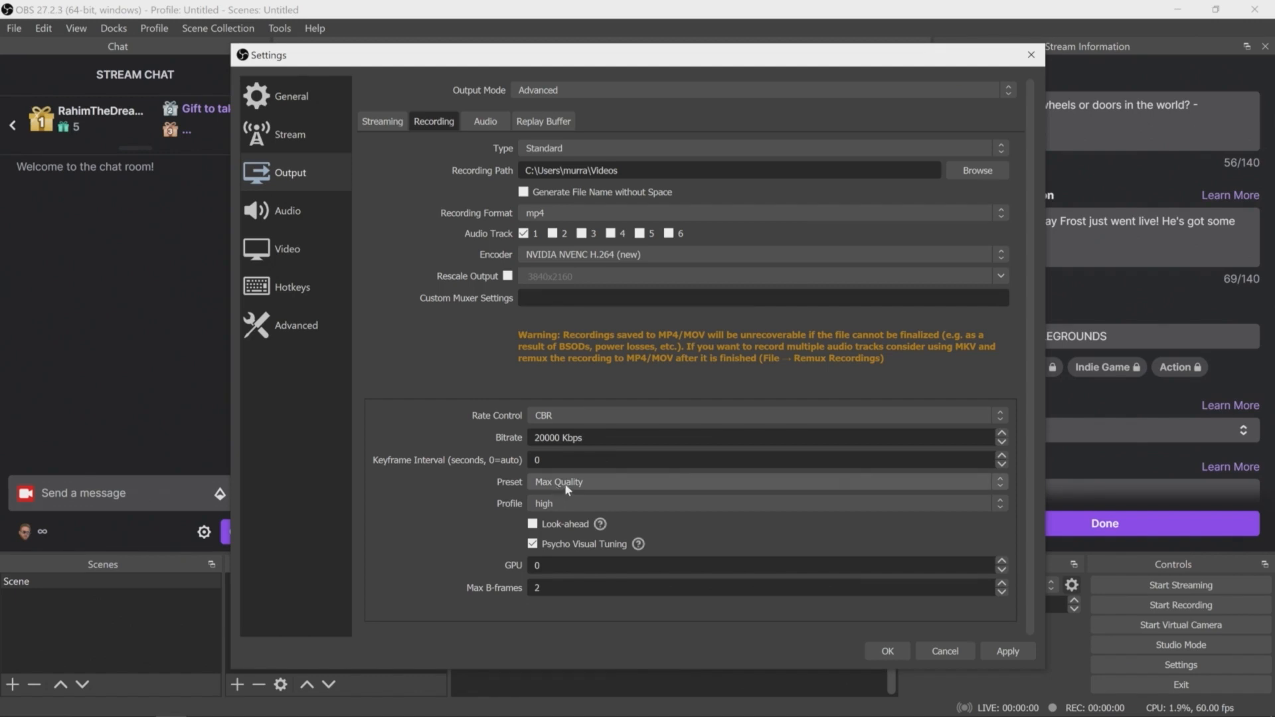
pyautogui.click(566, 504)
pyautogui.click(448, 554)
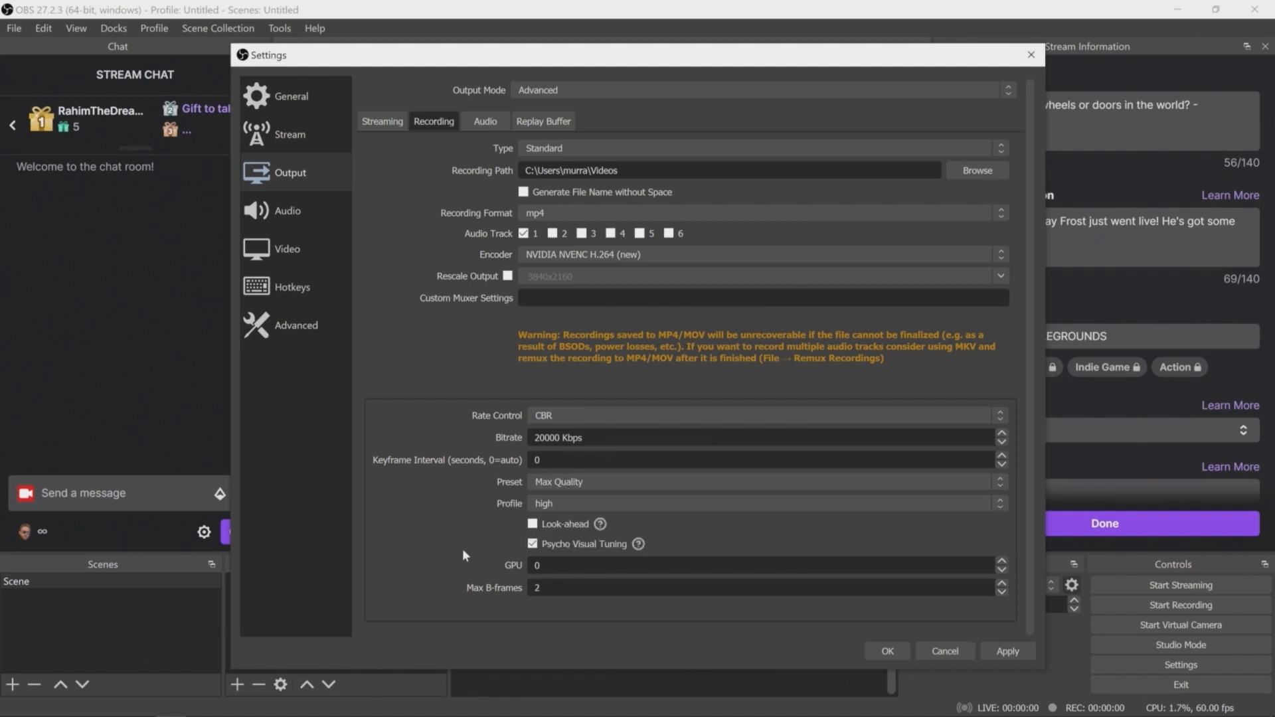
# Step: Review the audio track bitrates and the desktop and mic/auxiliary device options, and save the settings
pyautogui.click(485, 122)
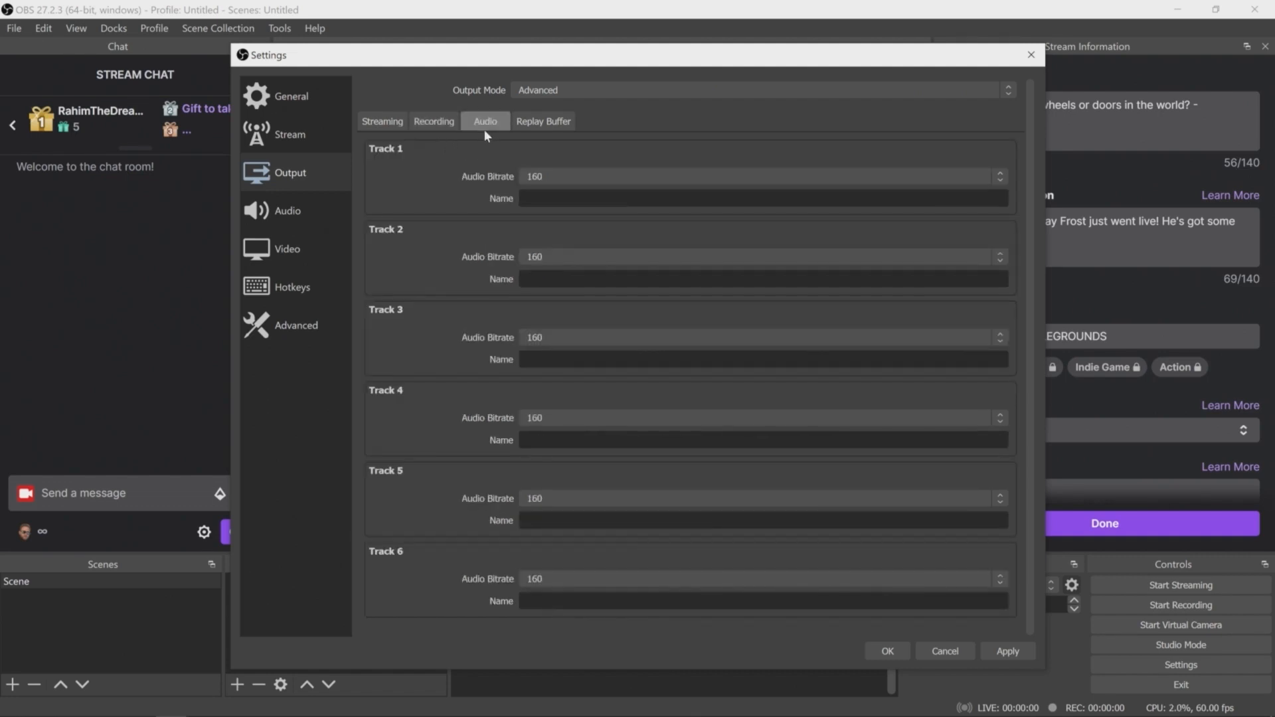
pyautogui.click(289, 212)
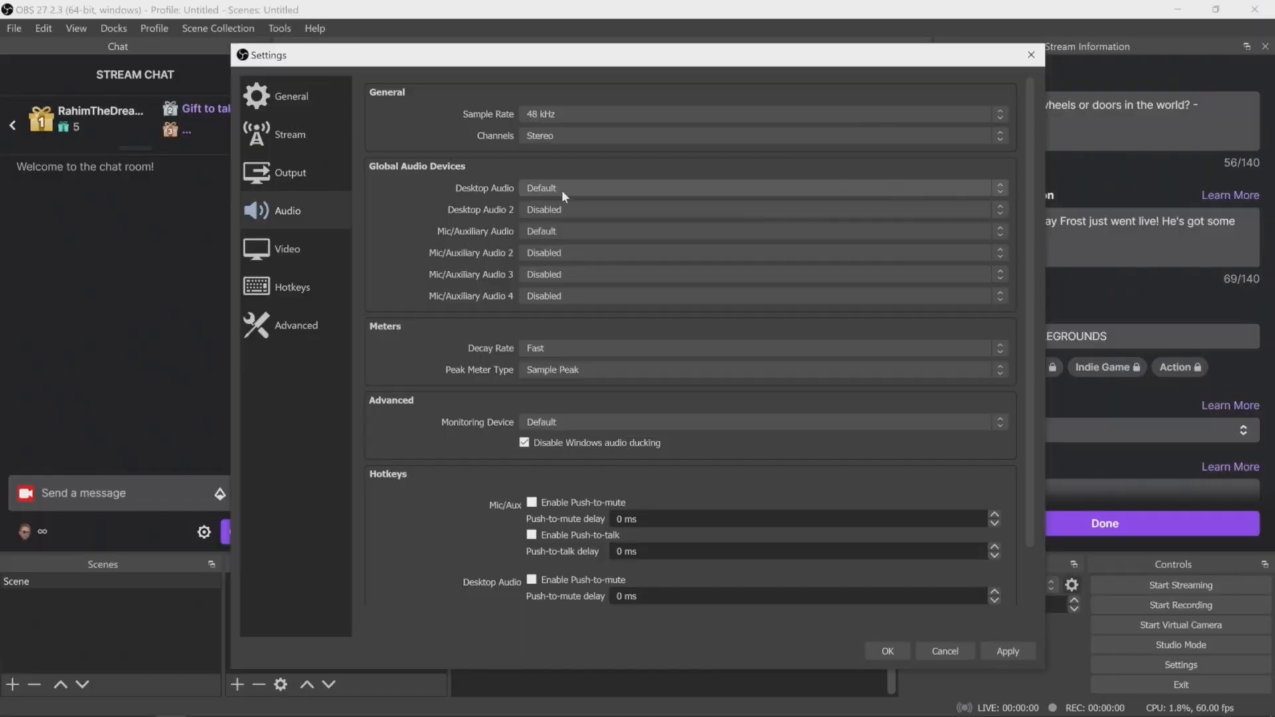
pyautogui.click(562, 189)
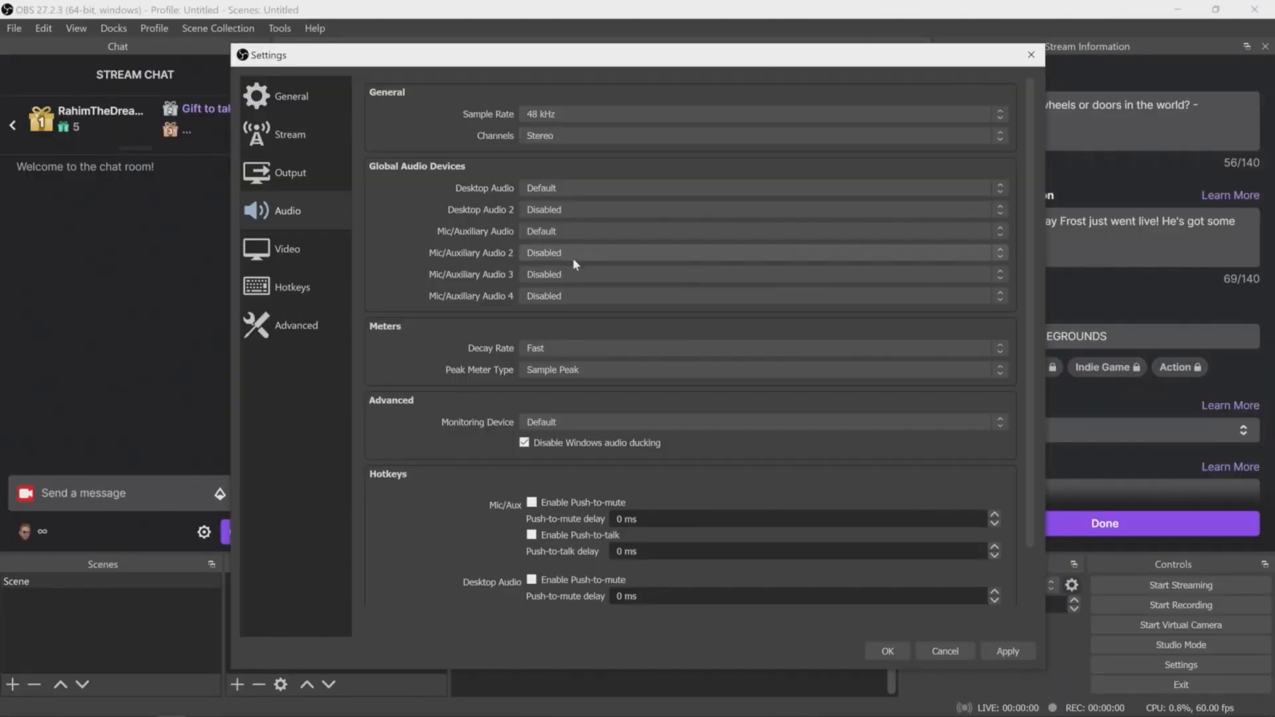
pyautogui.click(564, 233)
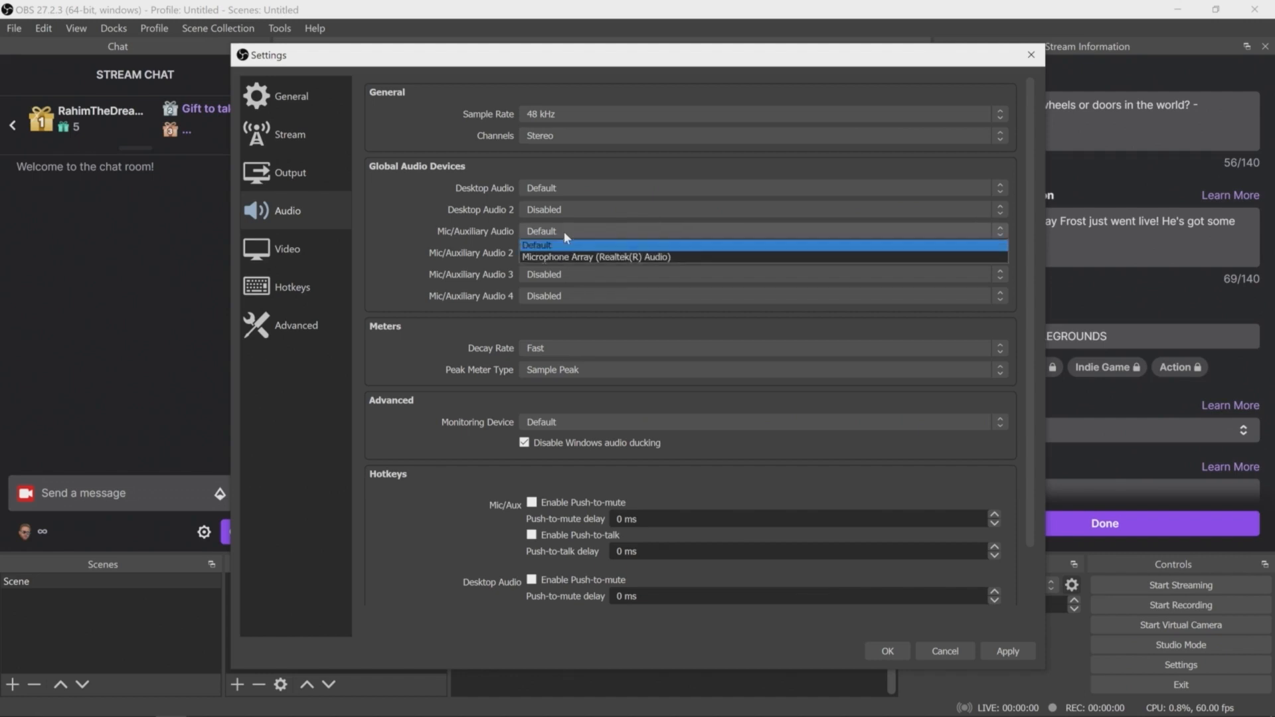
pyautogui.click(564, 231)
pyautogui.click(1007, 651)
pyautogui.click(888, 650)
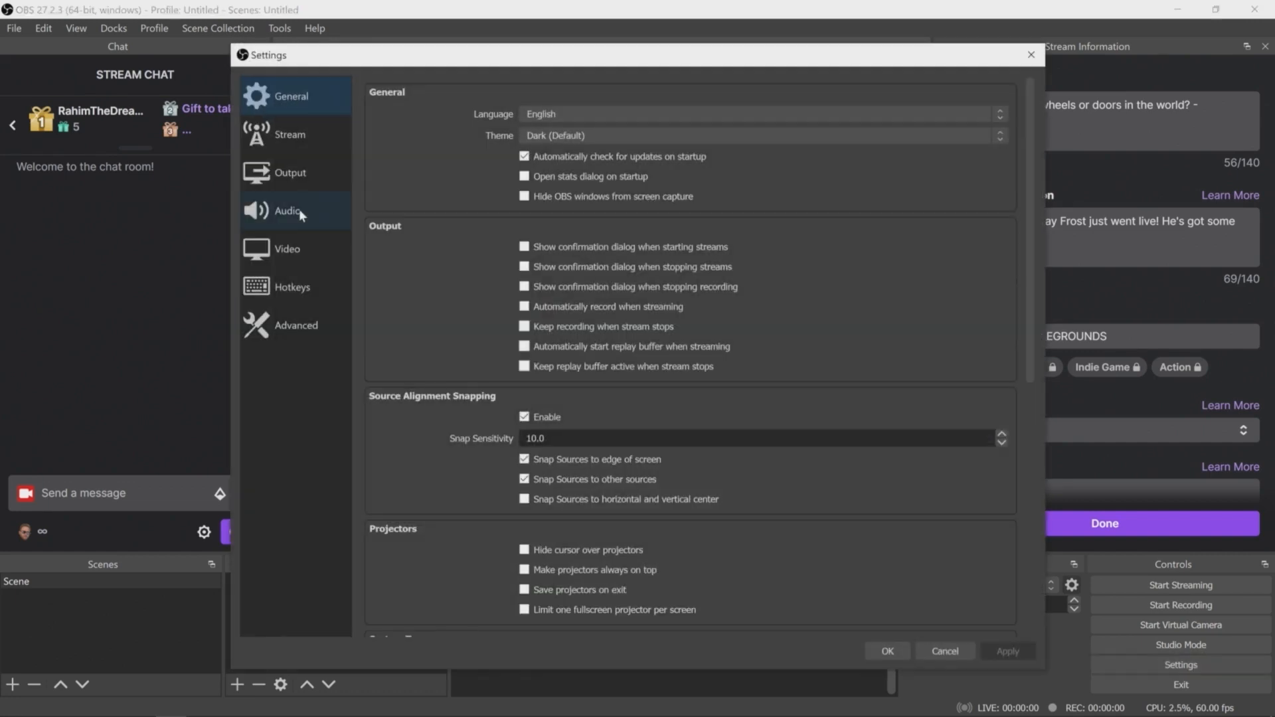
# Step: Set the Mic/Auxiliary Audio device to Microphone (USB Audio CODEC) in the audio settings and save
pyautogui.click(299, 211)
pyautogui.click(566, 232)
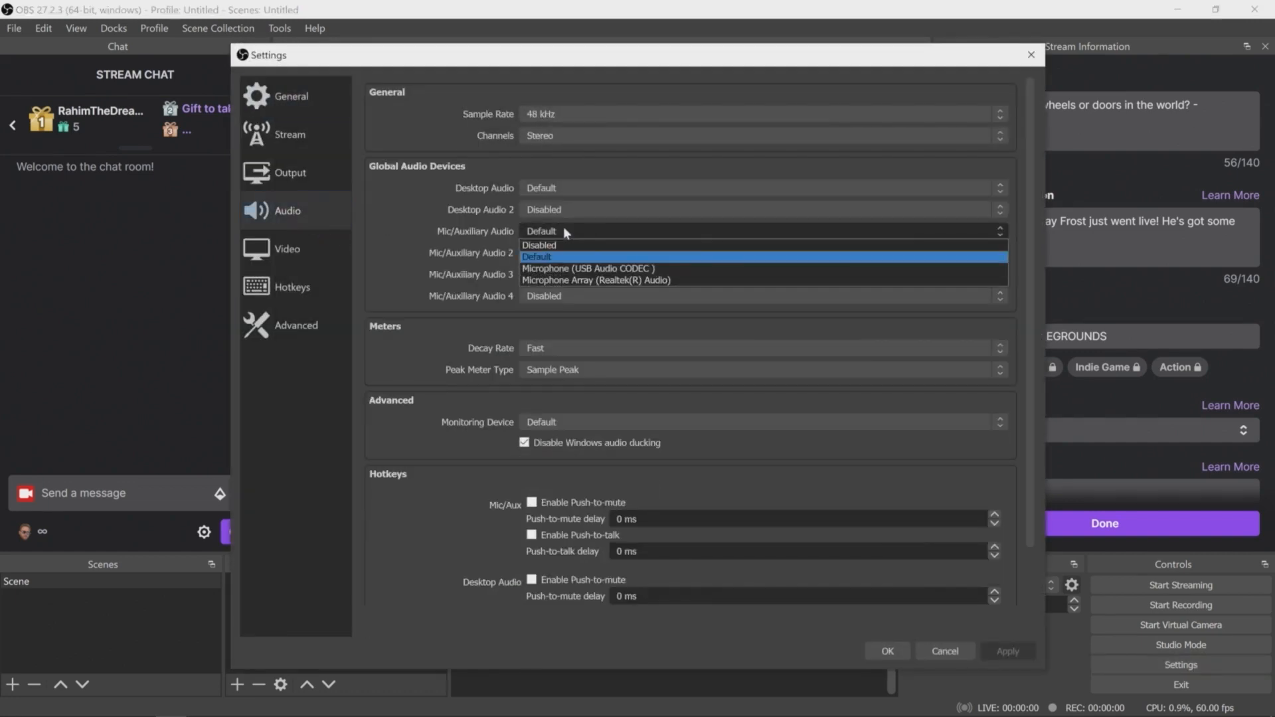
pyautogui.click(625, 270)
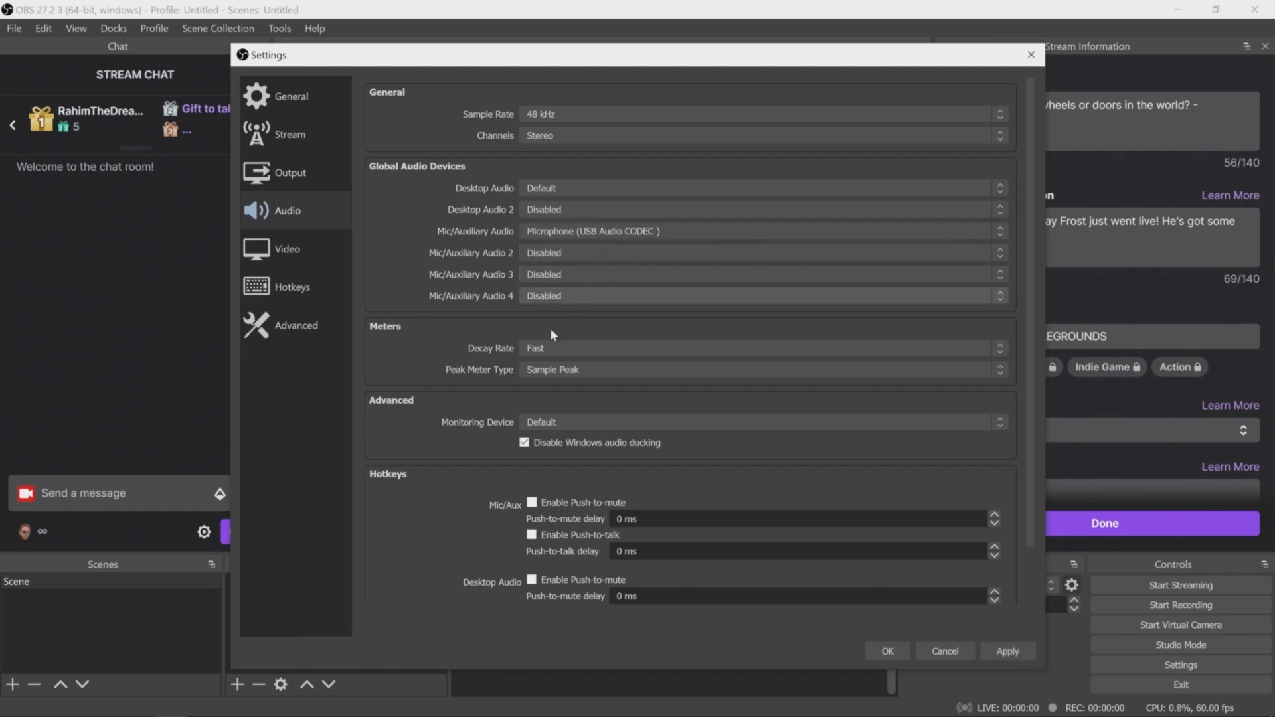
pyautogui.click(886, 653)
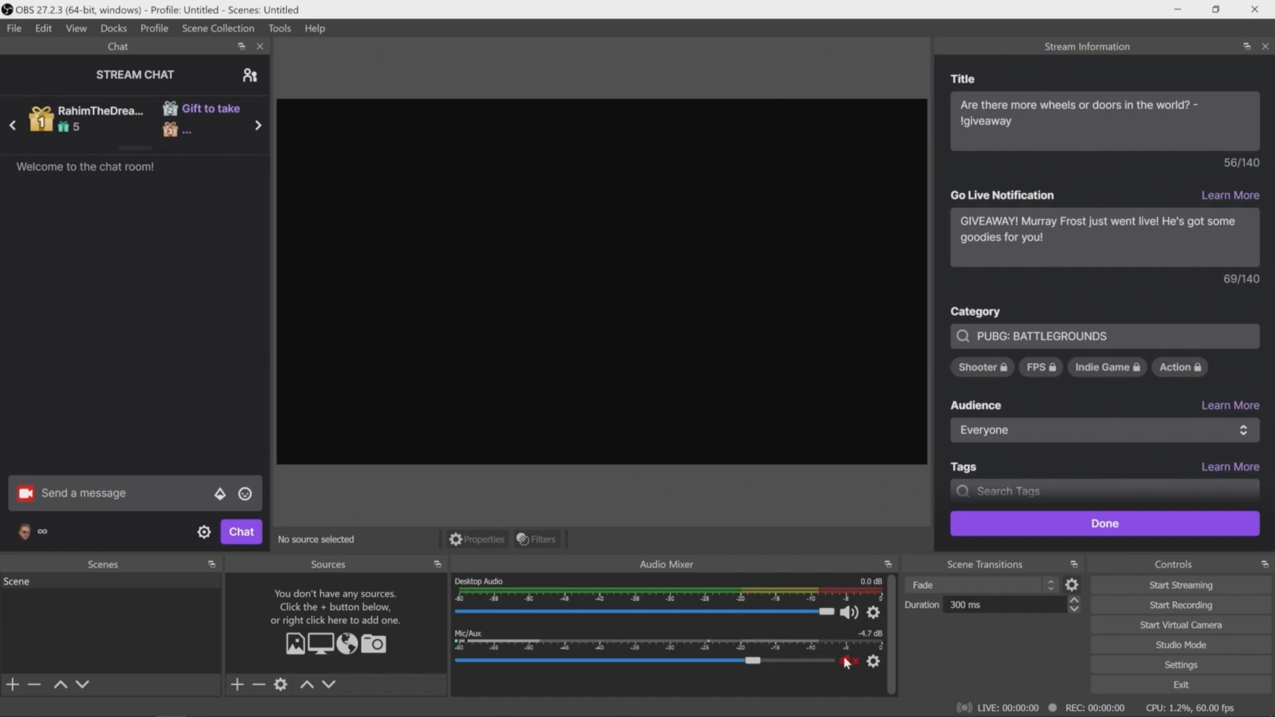
# Step: Unmute the Mic/Aux channel in the audio mixer and raise its volume to 0.0 dB
pyautogui.click(849, 662)
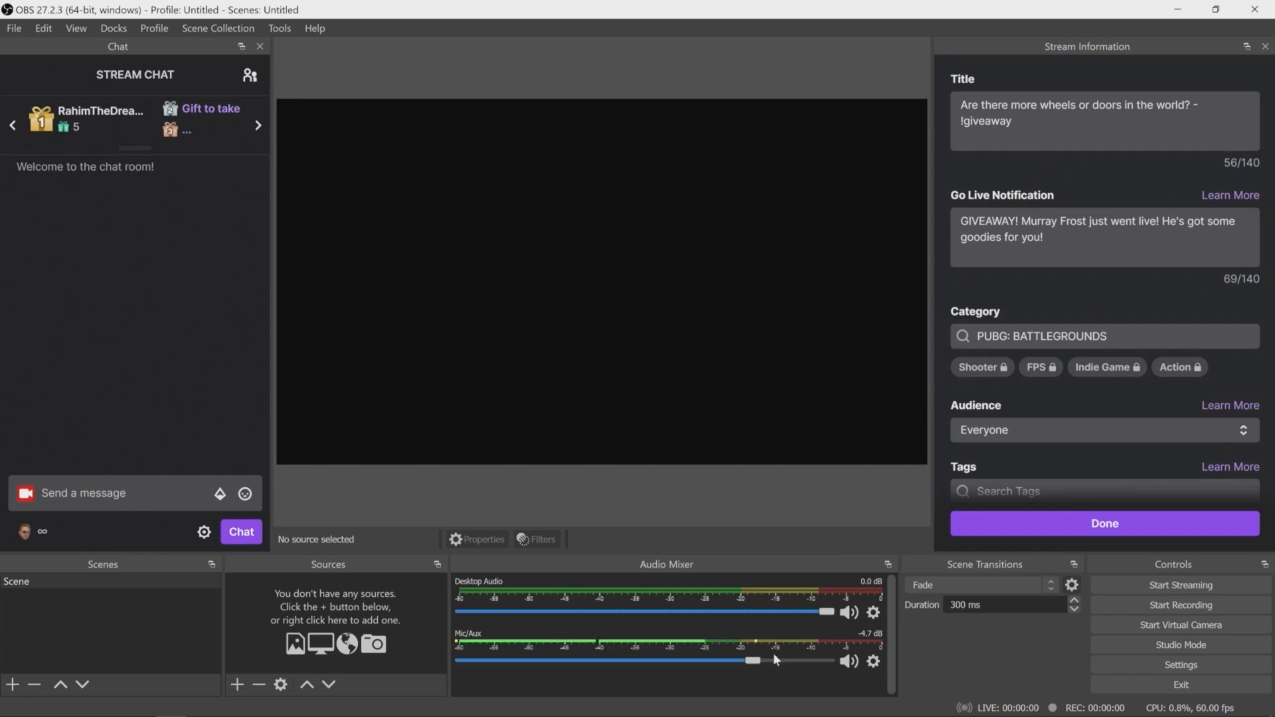
pyautogui.moveTo(754, 661); pyautogui.dragTo(865, 671)
# Step: Add a Gain filter with its default name to the Mic/Aux audio source
pyautogui.click(873, 661)
pyautogui.click(900, 623)
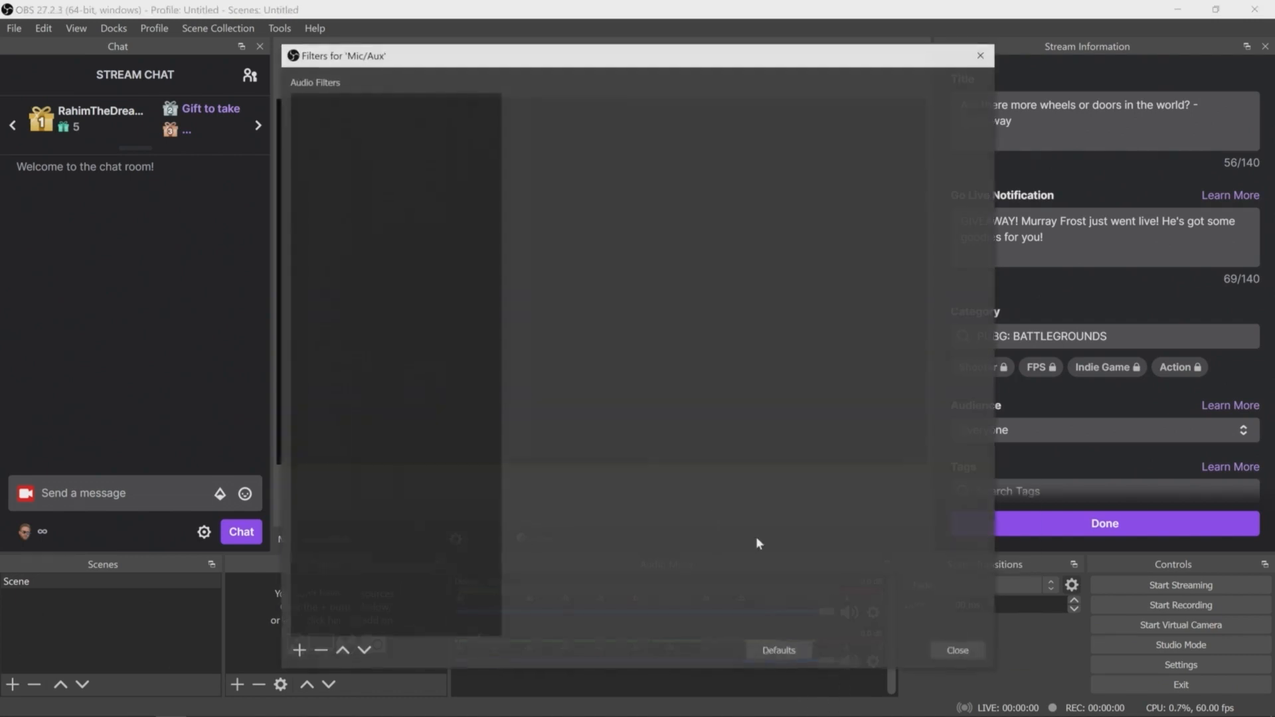
pyautogui.click(299, 650)
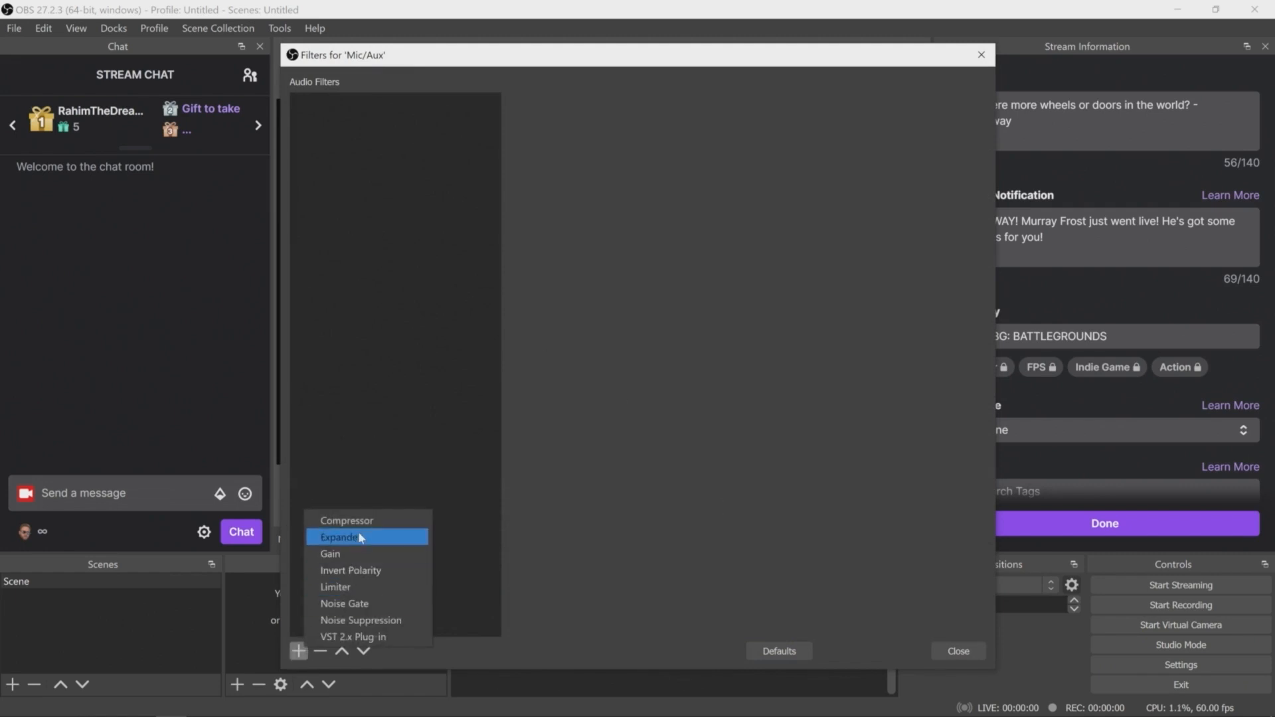
pyautogui.click(371, 553)
pyautogui.click(607, 393)
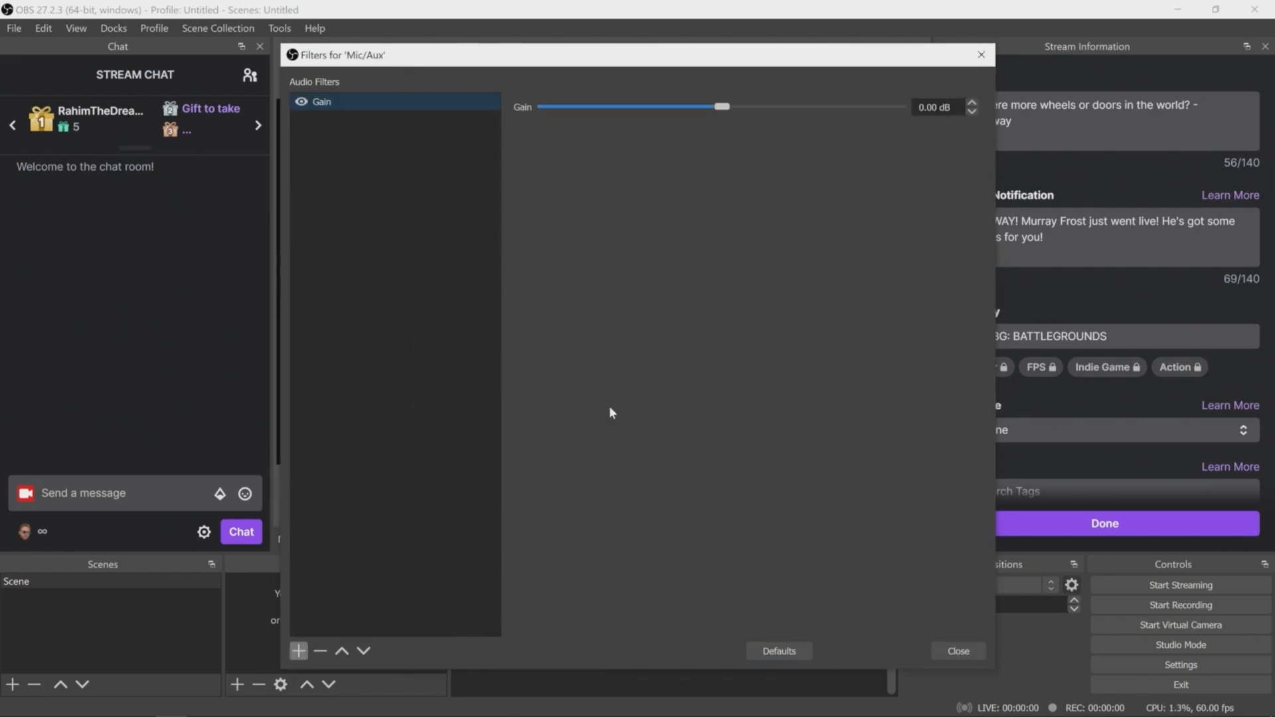
# Step: Raise the Mic/Aux Gain filter to 6.70 dB while keeping the audio meters in view, and close the filters
pyautogui.moveTo(673, 44); pyautogui.dragTo(674, 111)
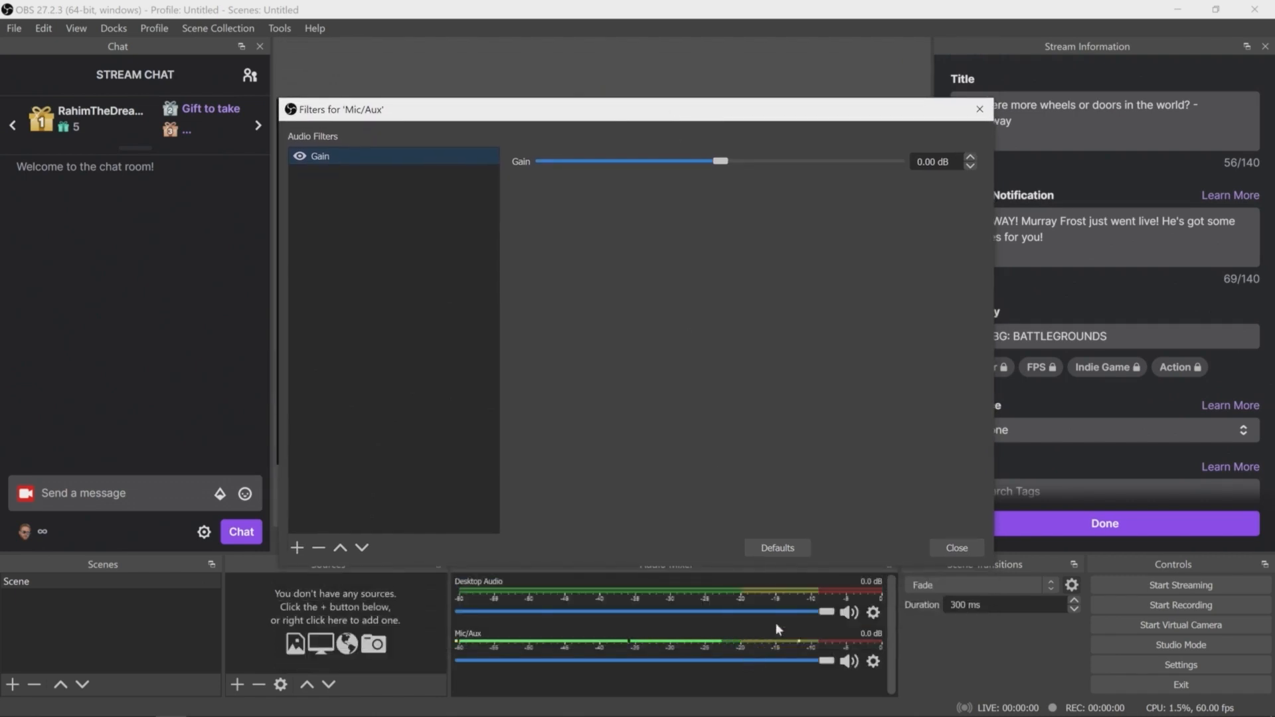
pyautogui.moveTo(723, 163); pyautogui.dragTo(733, 168)
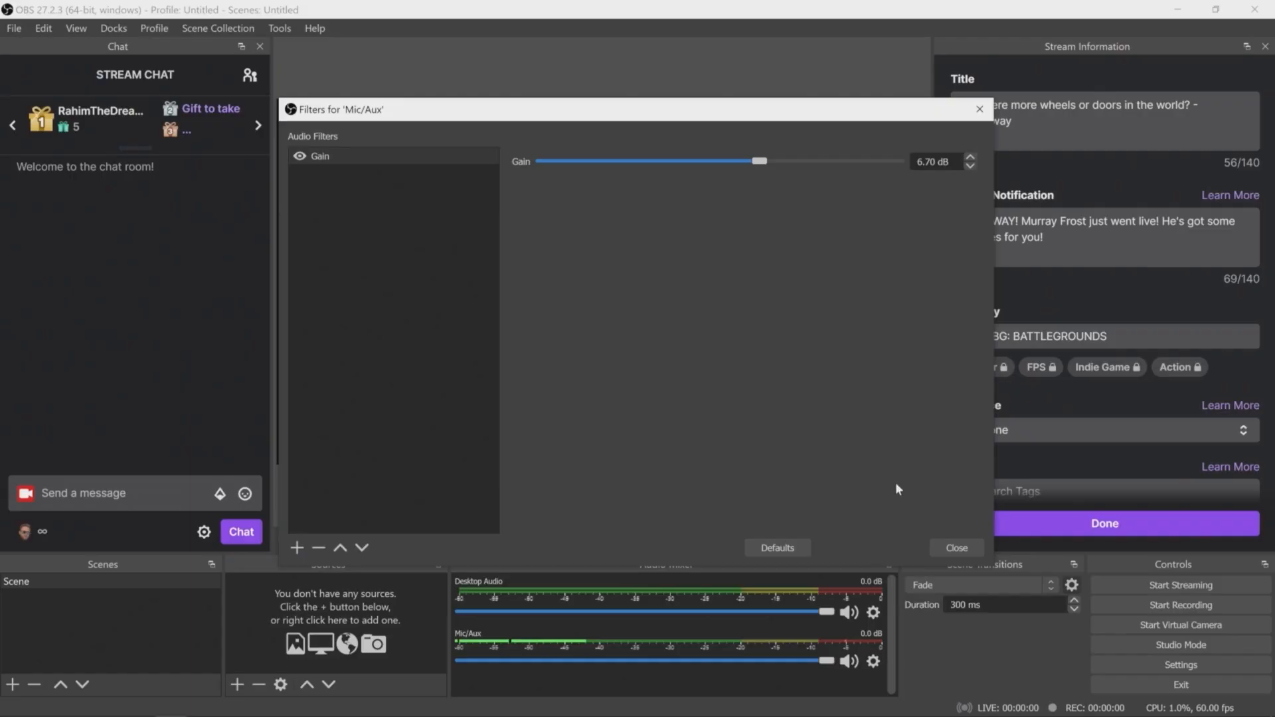
pyautogui.click(957, 548)
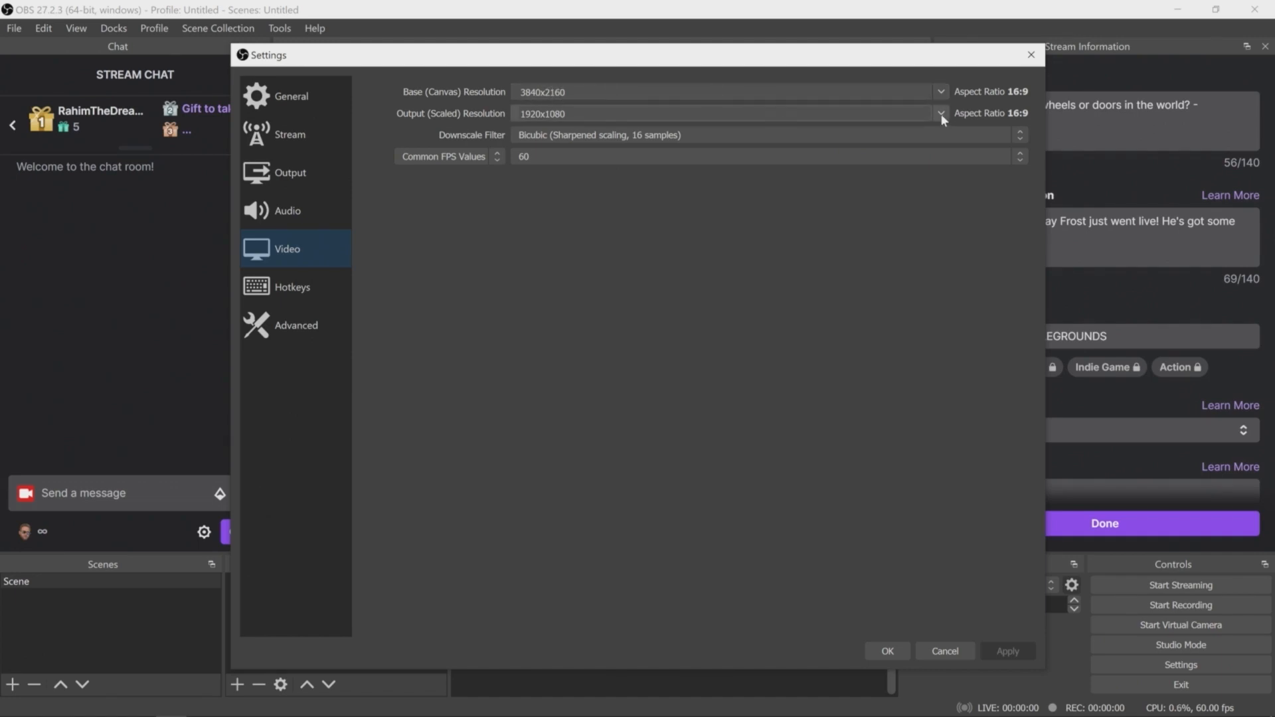
# Step: Set the Output (Scaled) Resolution to 3840x2160 in the video settings
pyautogui.click(941, 116)
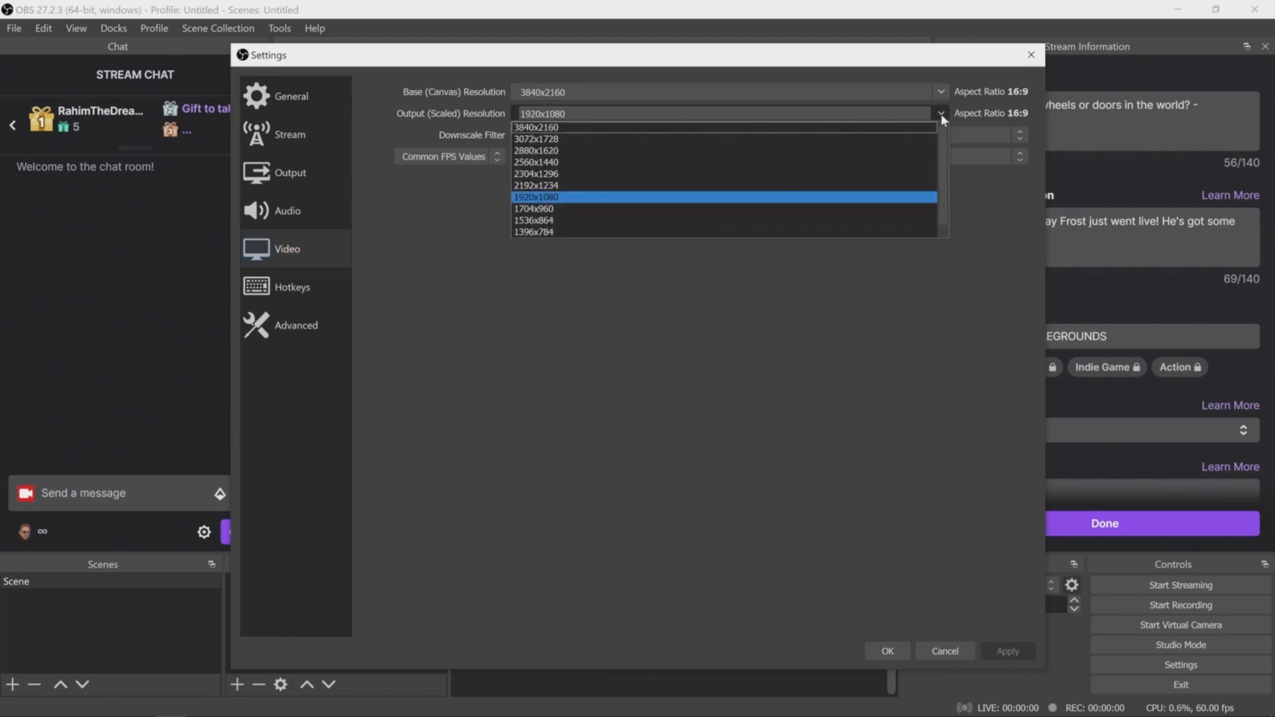
pyautogui.click(572, 127)
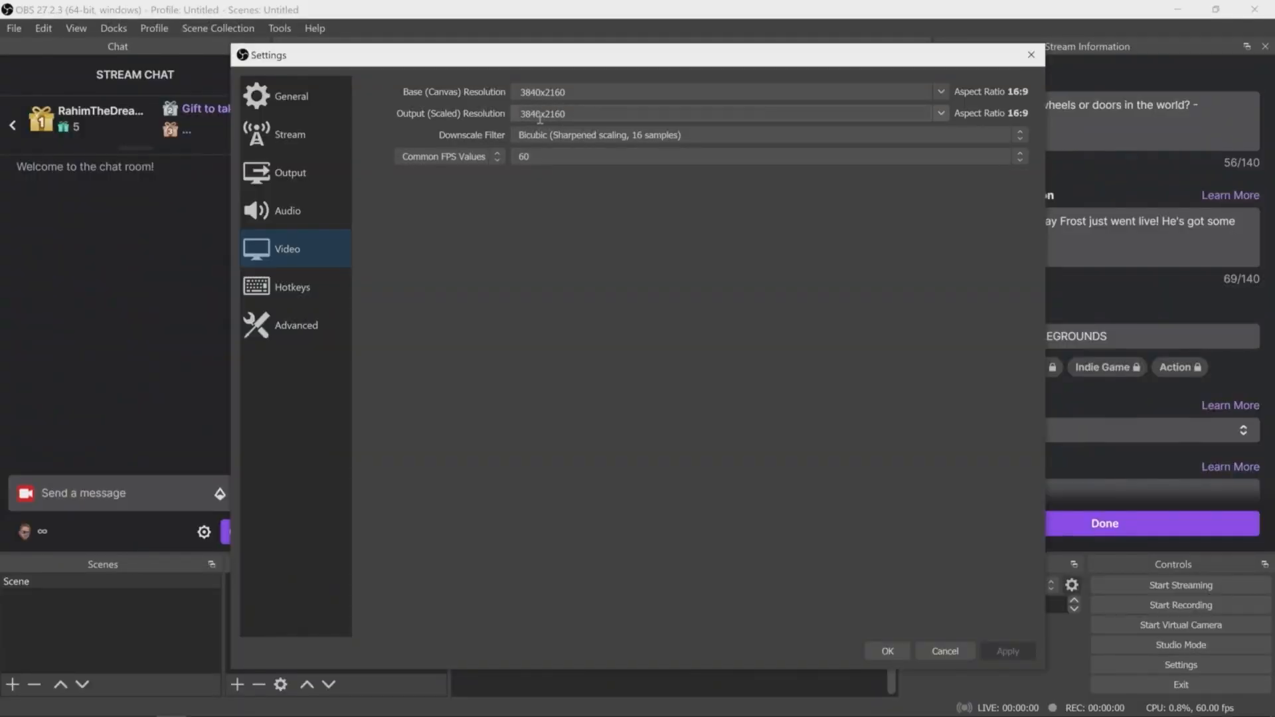
pyautogui.click(308, 180)
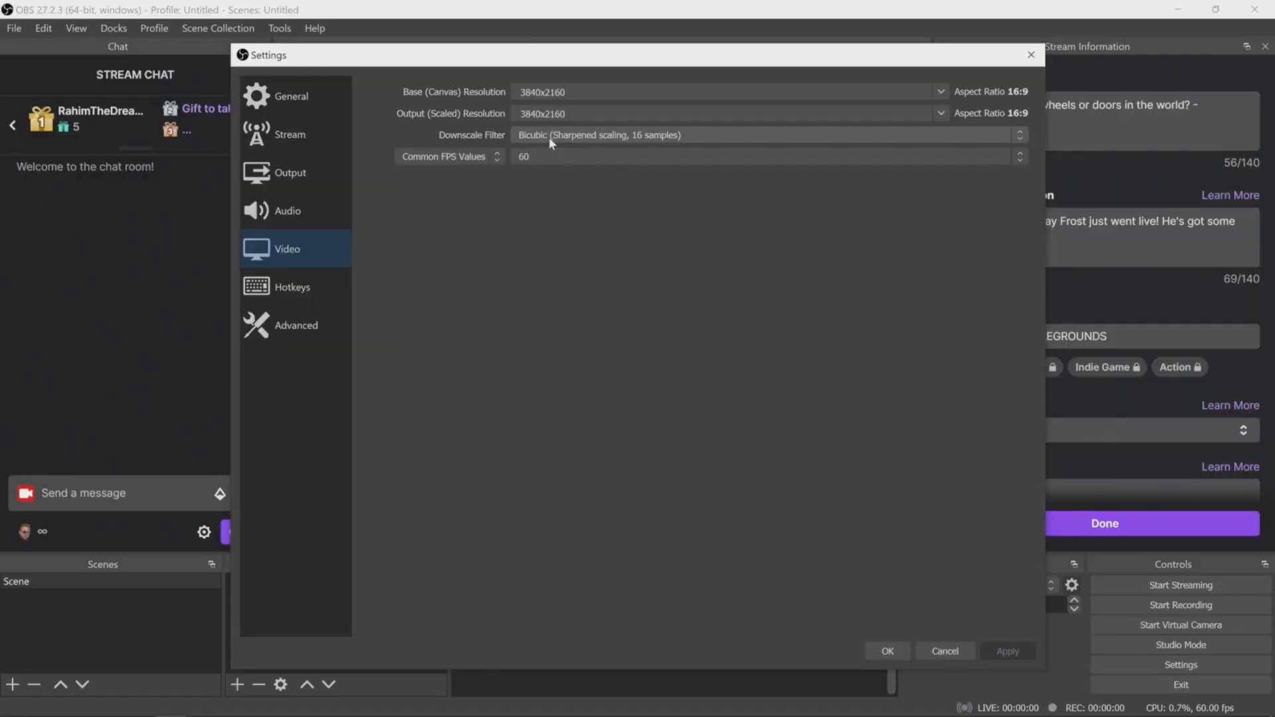
# Step: Review the downscale filter, frame rate and hotkey options, and save and close the settings
pyautogui.click(550, 138)
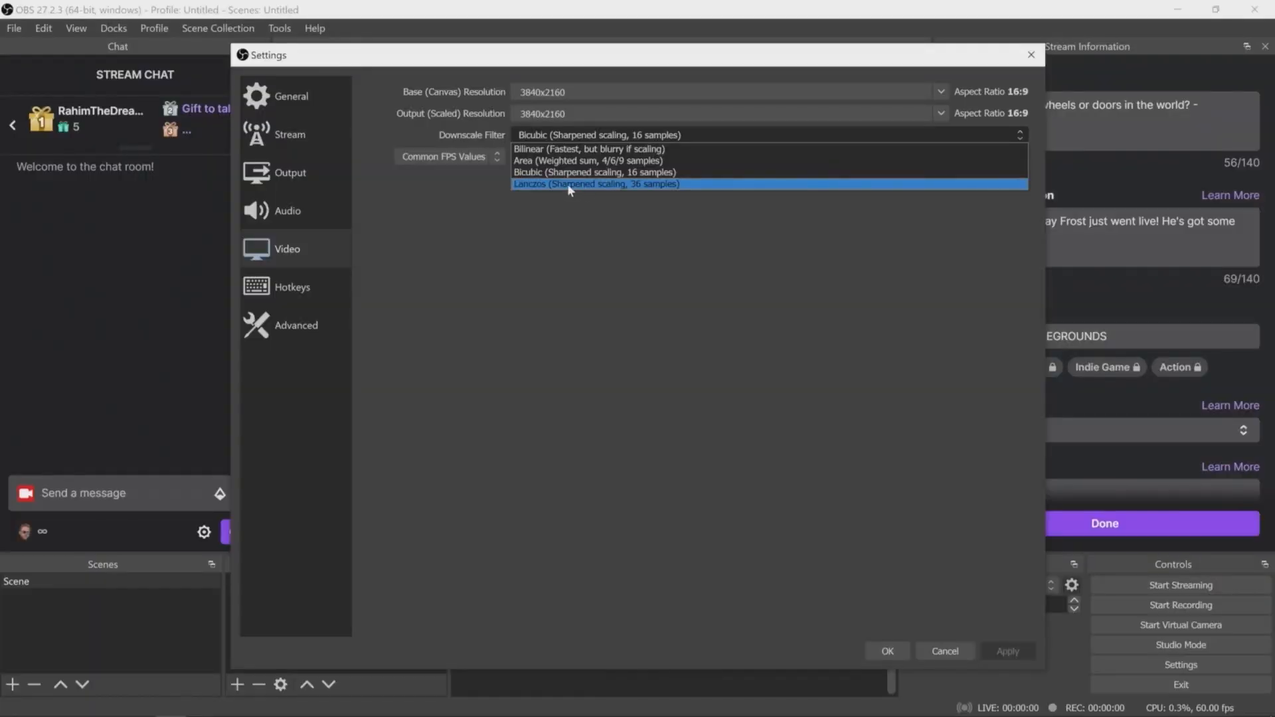
pyautogui.click(576, 198)
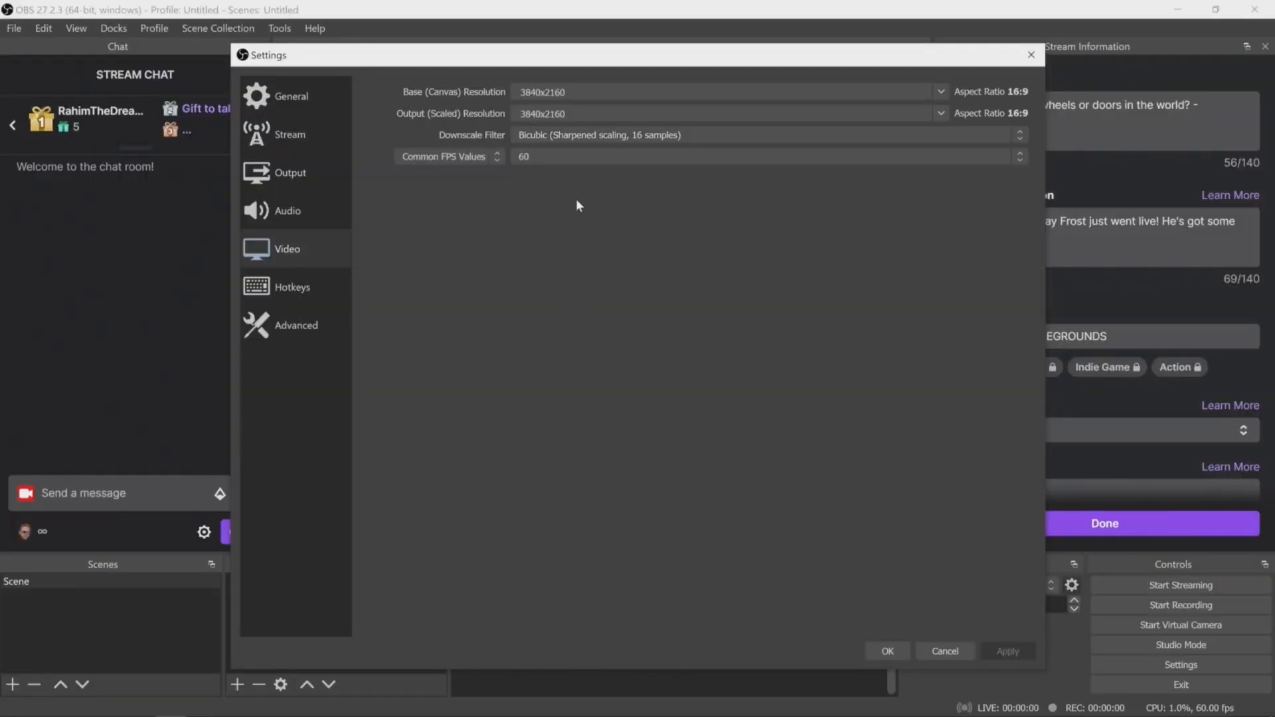
pyautogui.click(542, 157)
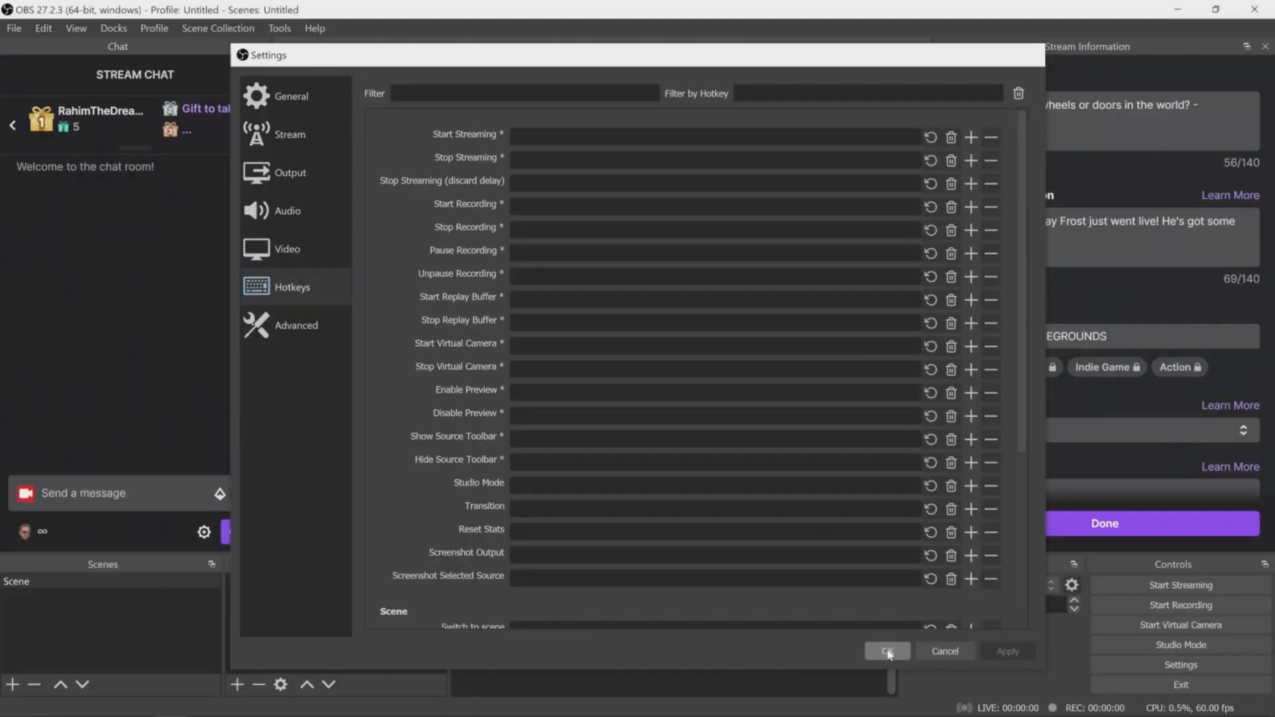
pyautogui.click(889, 651)
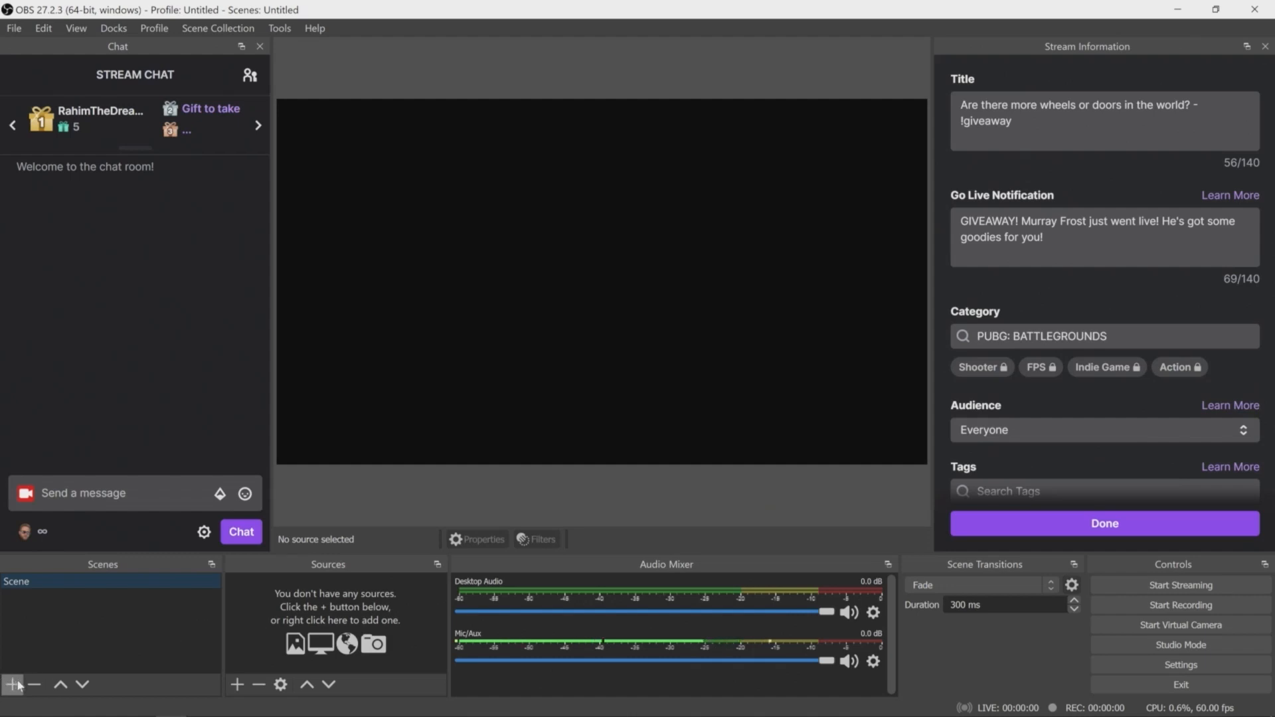
# Step: Add a new scene with the default name Scene 2
pyautogui.rightClick(57, 613)
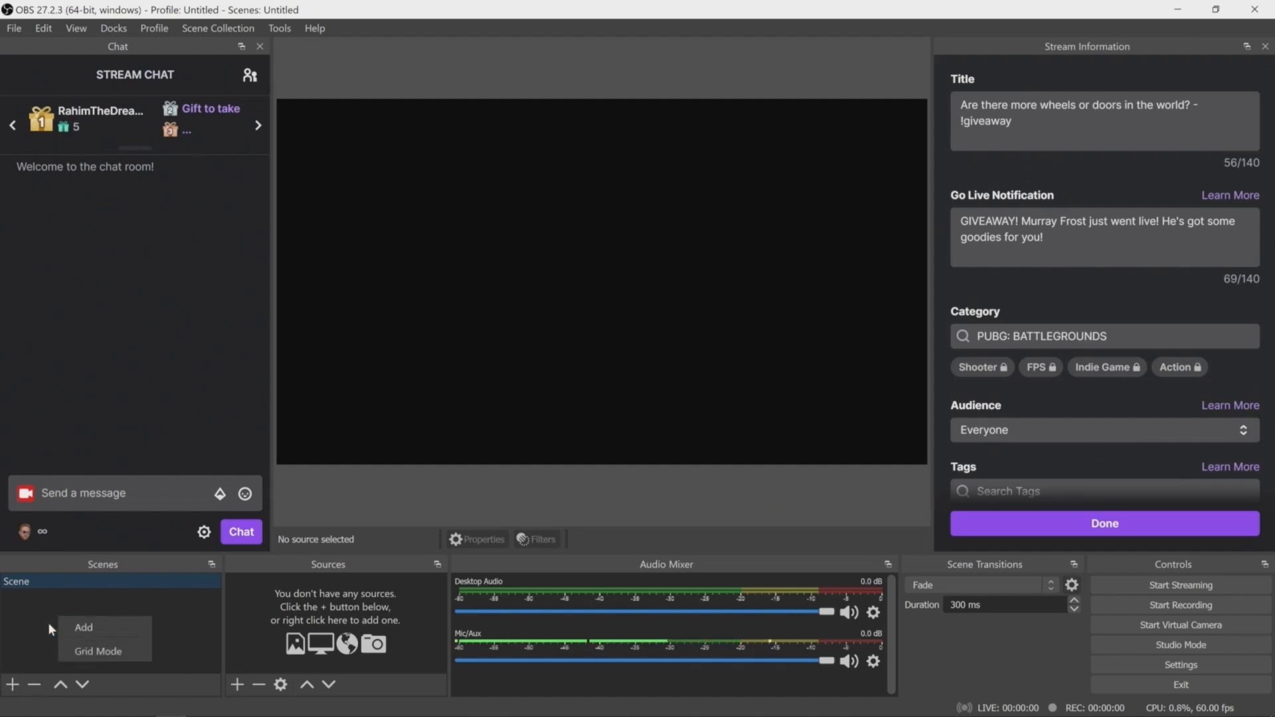
pyautogui.click(93, 627)
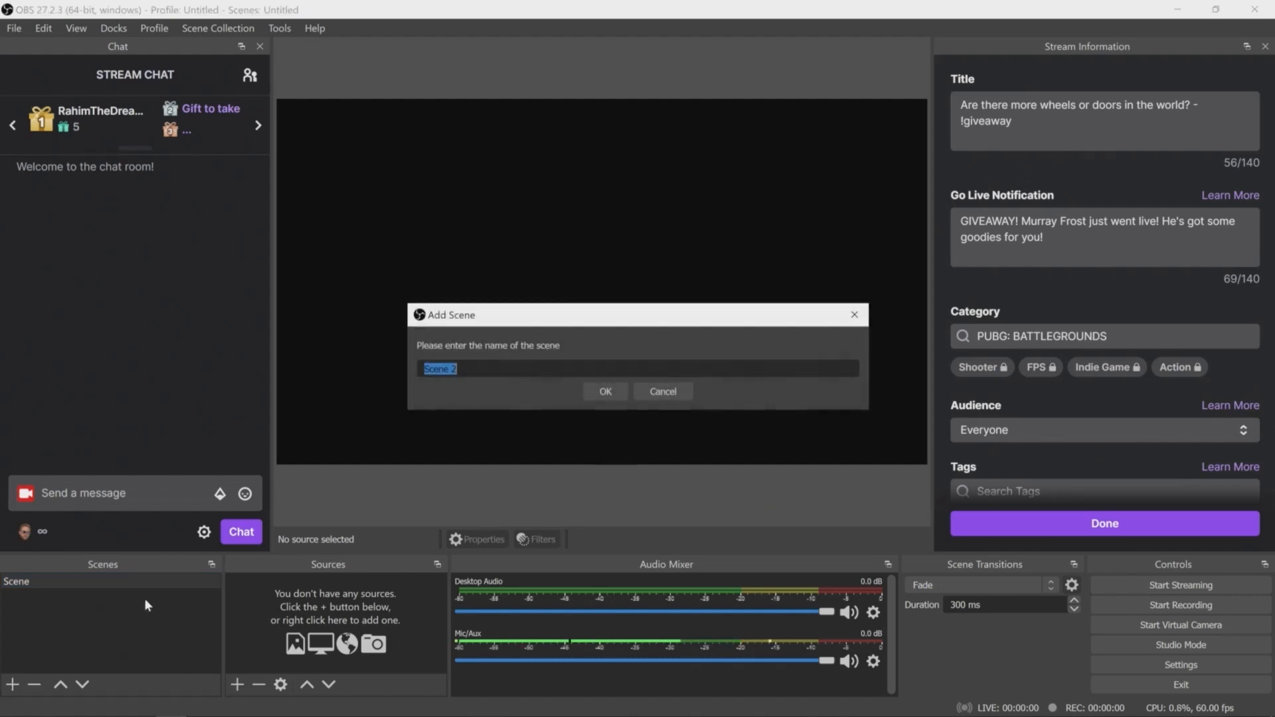
pyautogui.click(605, 392)
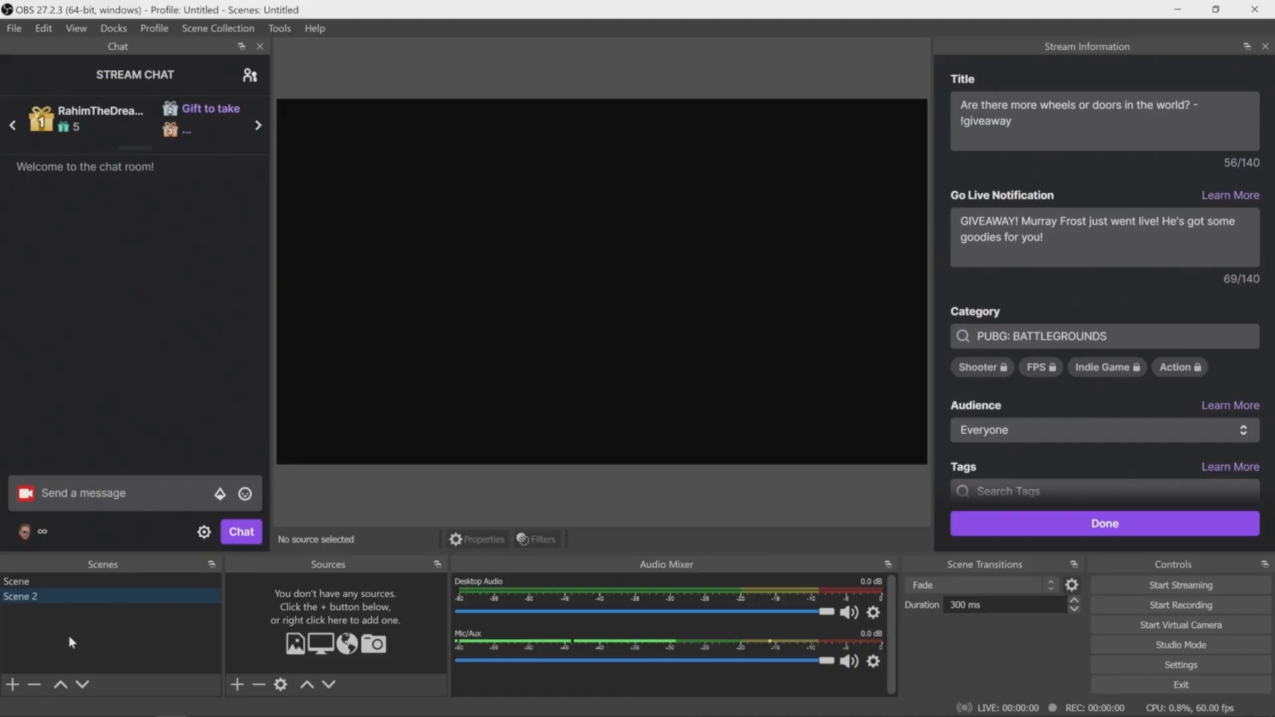
# Step: Try out reordering the scene list by moving Scene below Scene 2 and back above it
pyautogui.moveTo(16, 597); pyautogui.dragTo(18, 582)
pyautogui.click(16, 601)
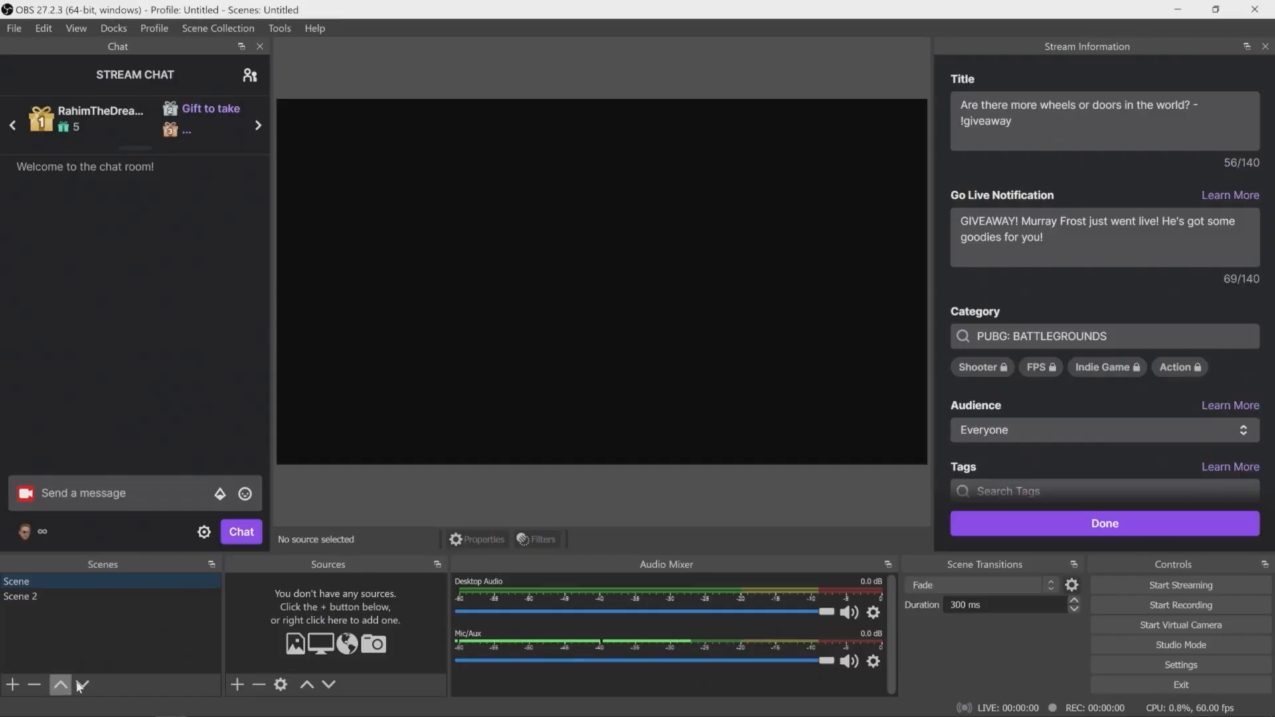
pyautogui.click(81, 685)
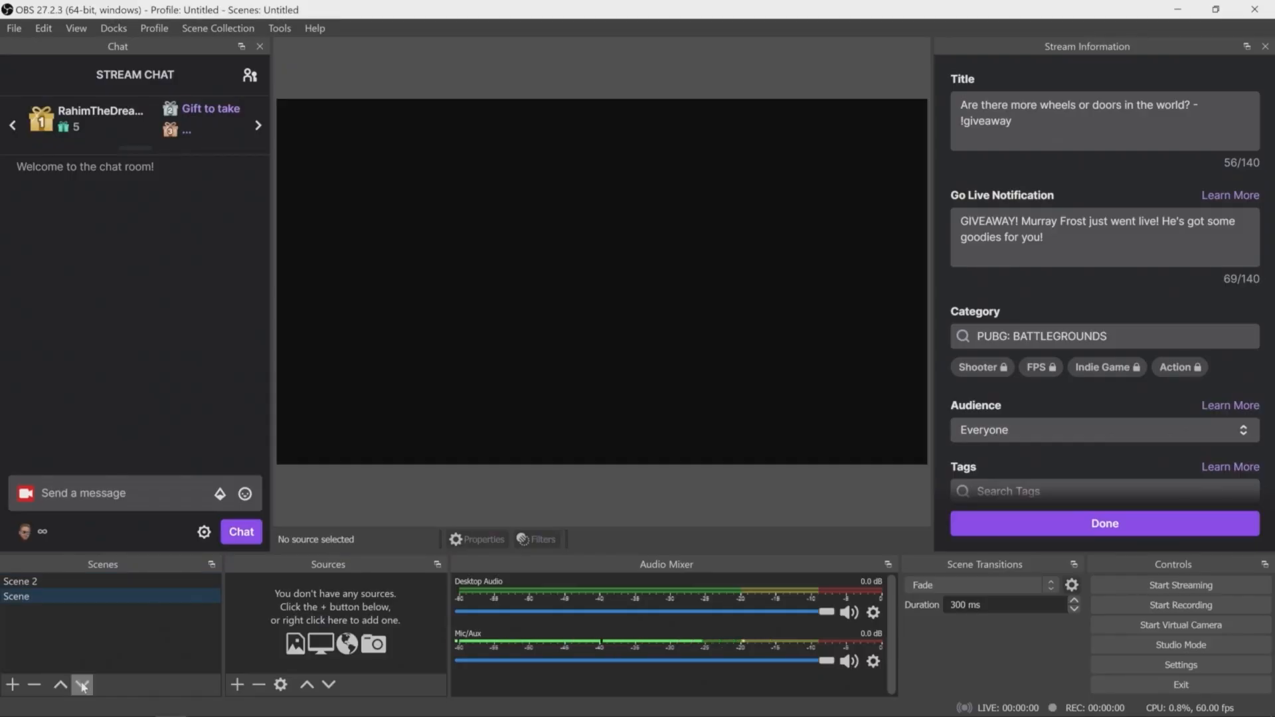
pyautogui.click(60, 684)
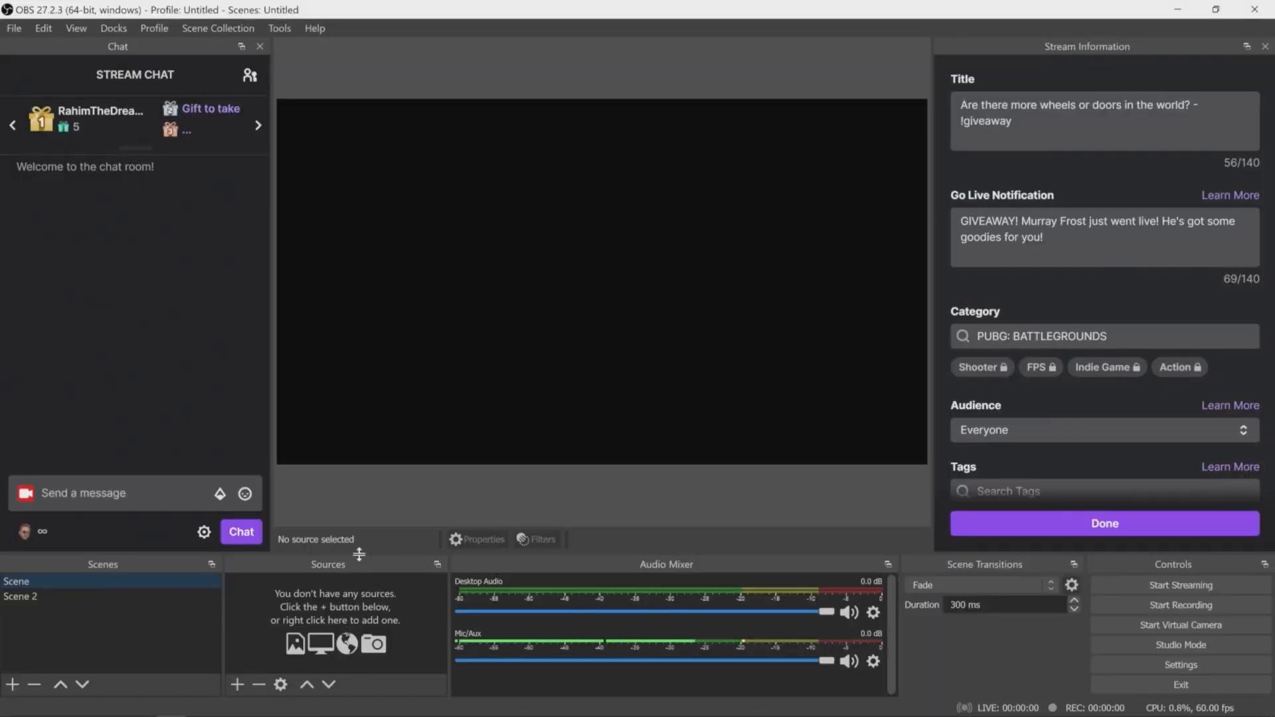
# Step: Make the lower docks taller and add a Display Capture source with its default name to Scene
pyautogui.moveTo(361, 531); pyautogui.dragTo(360, 484)
pyautogui.rightClick(320, 548)
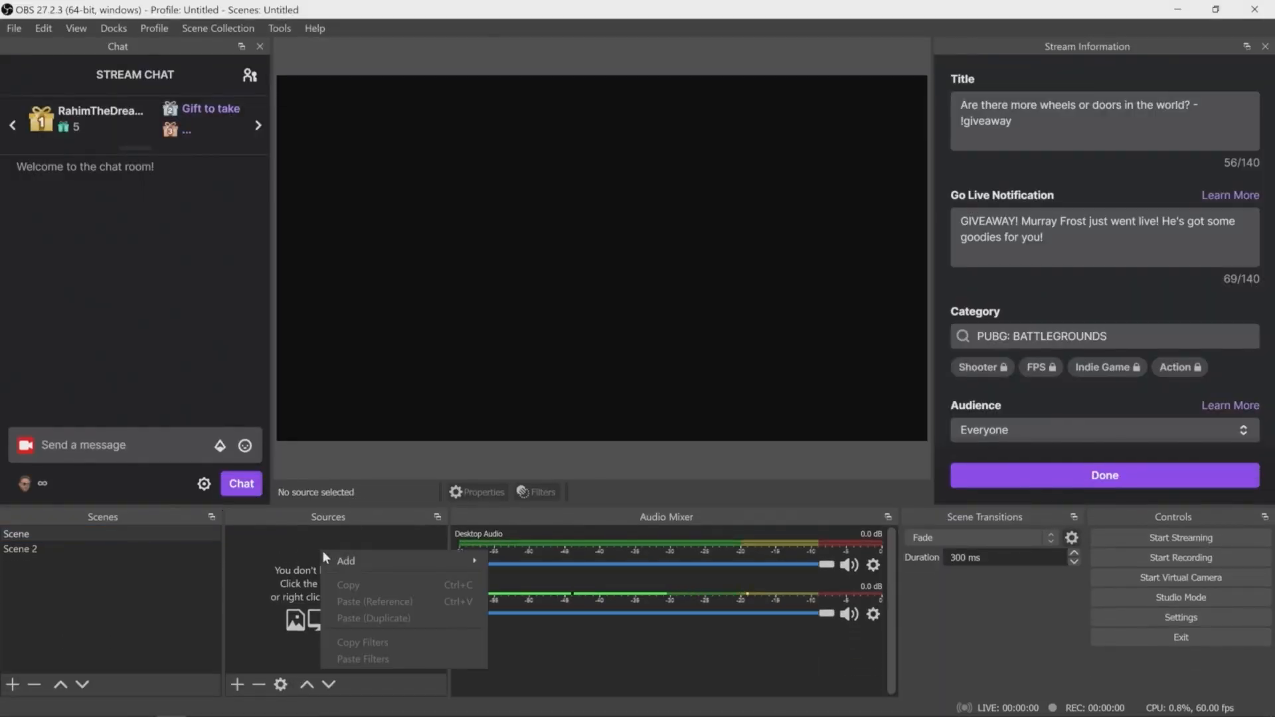
pyautogui.moveTo(400, 566)
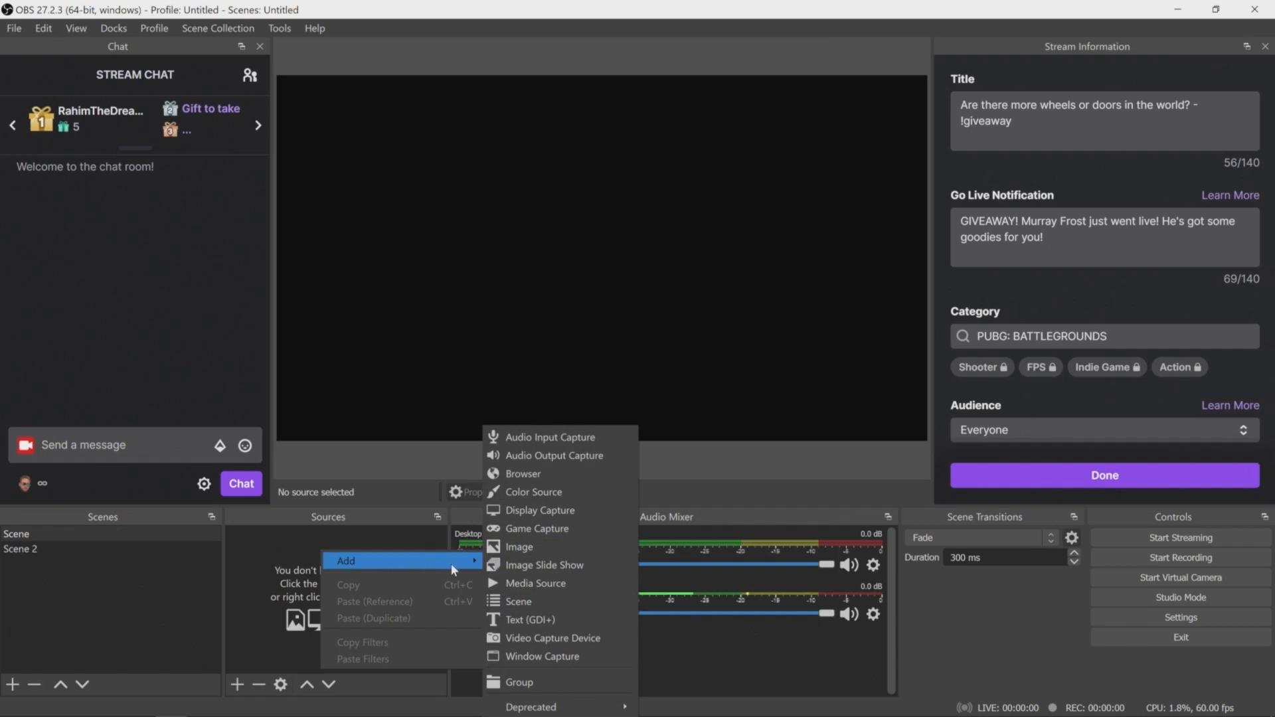
pyautogui.click(538, 512)
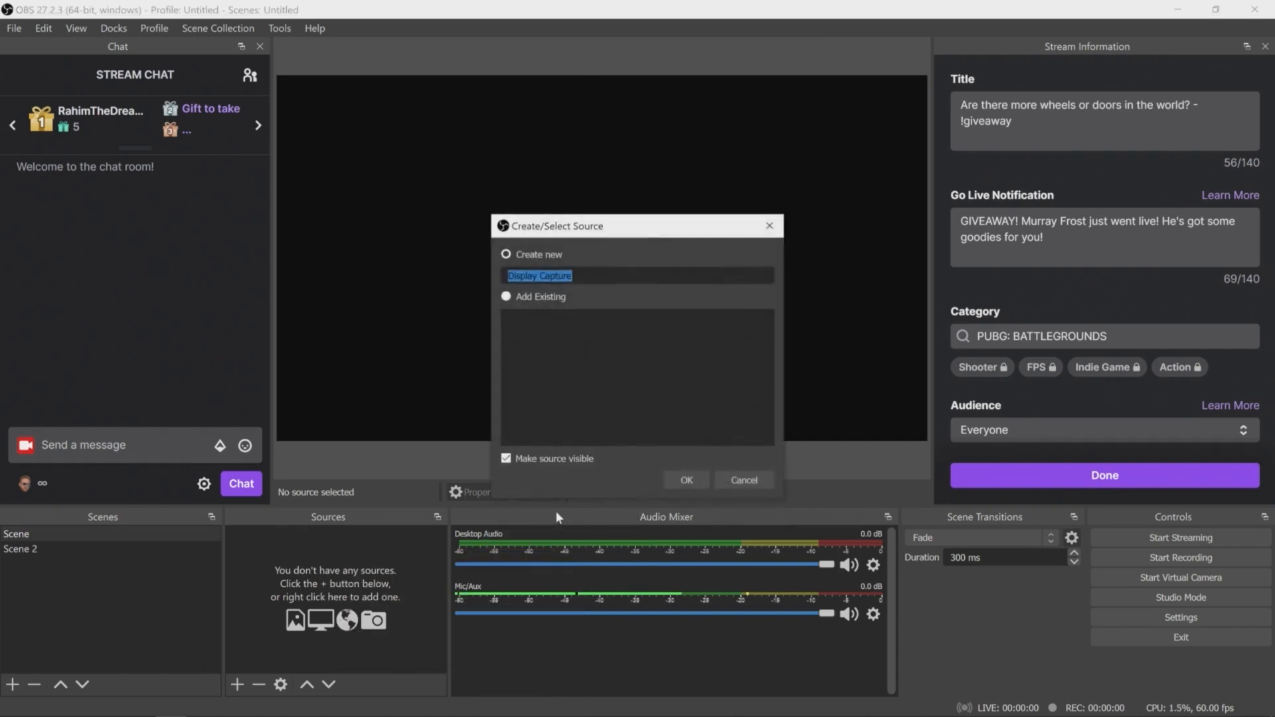
pyautogui.click(686, 480)
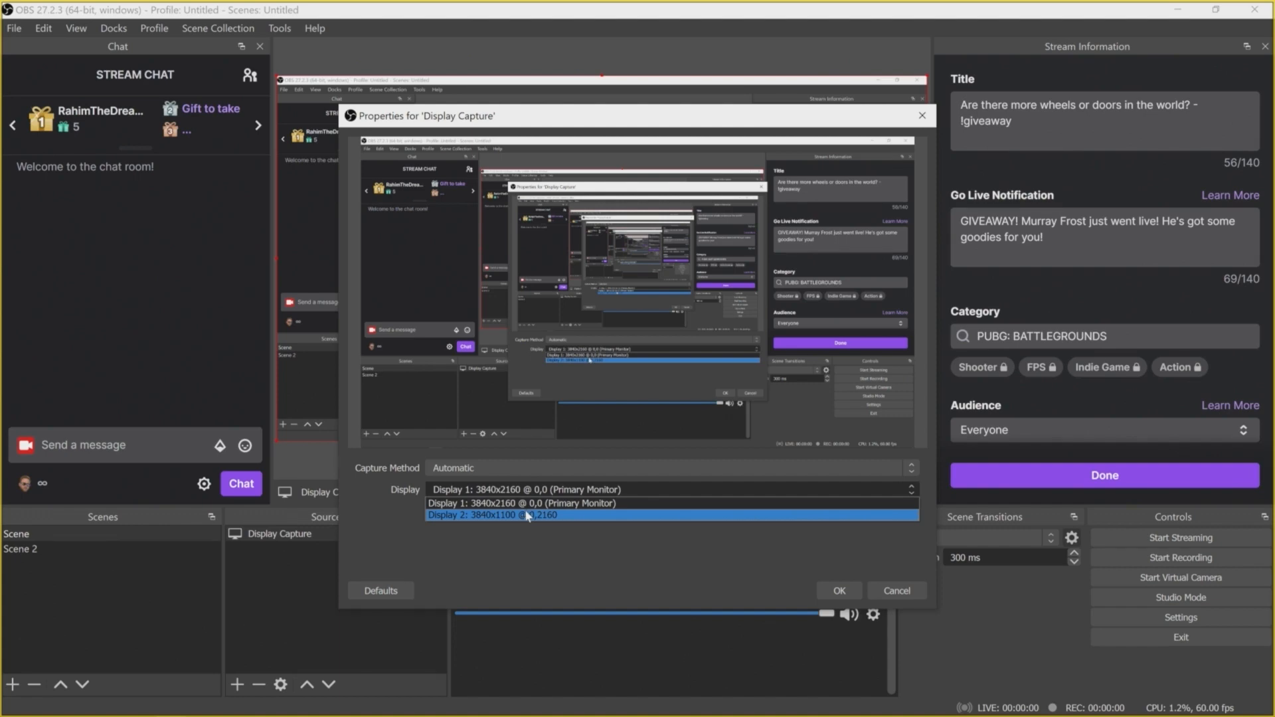
# Step: Try Display 2 for the display capture, then set it back to Display 1: 3840x2160 (Primary Monitor) and confirm
pyautogui.click(526, 516)
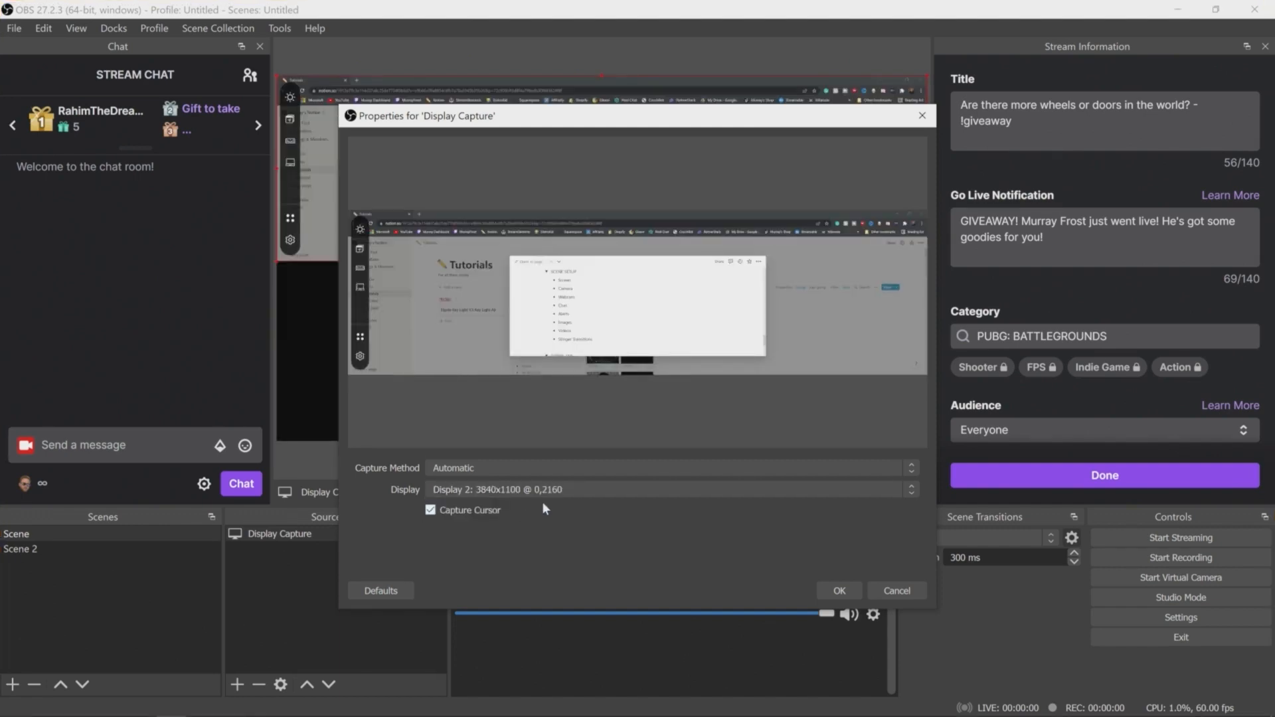
pyautogui.click(501, 490)
pyautogui.click(501, 504)
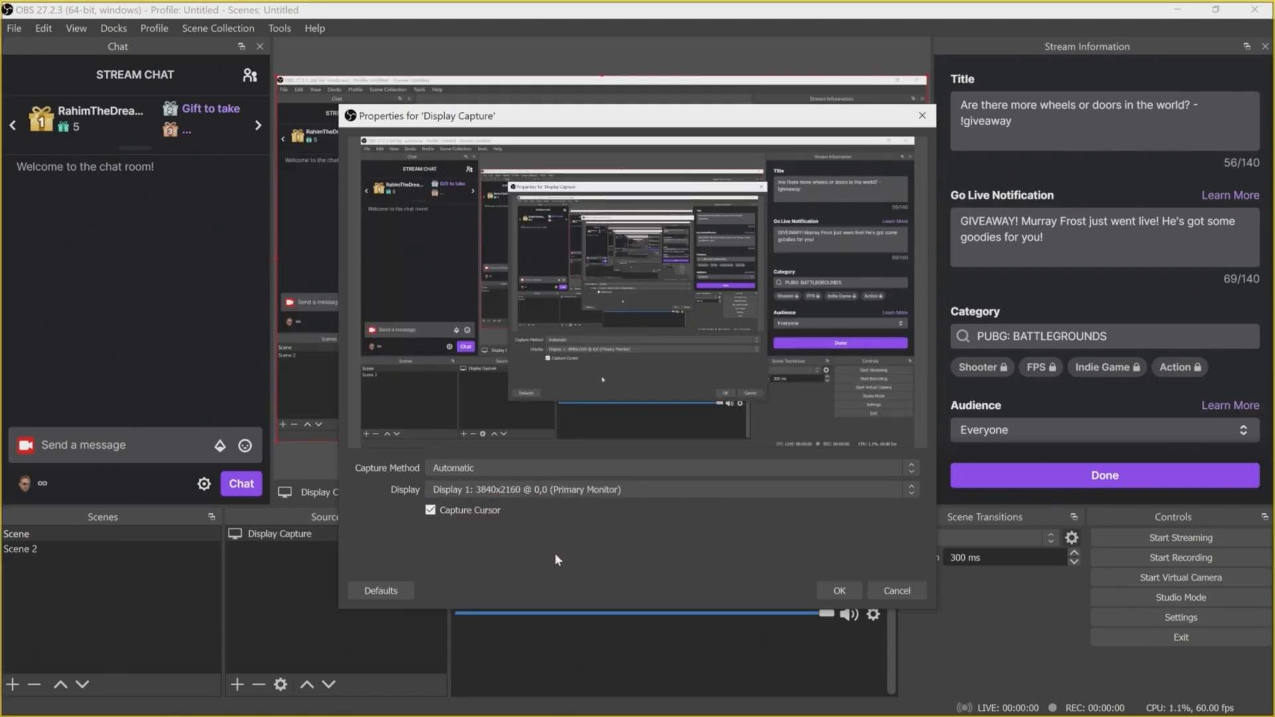
pyautogui.click(840, 590)
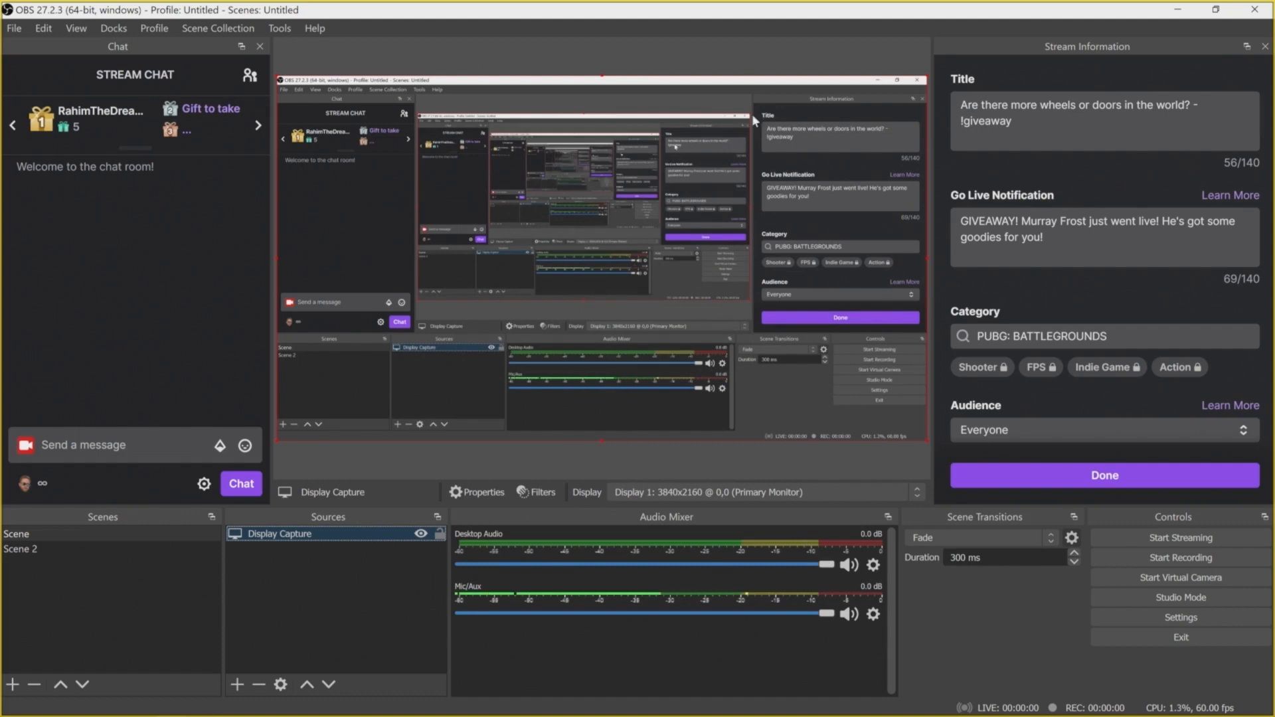
# Step: Try turning Capture Cursor off and back on in the Display Capture source's properties
pyautogui.click(628, 465)
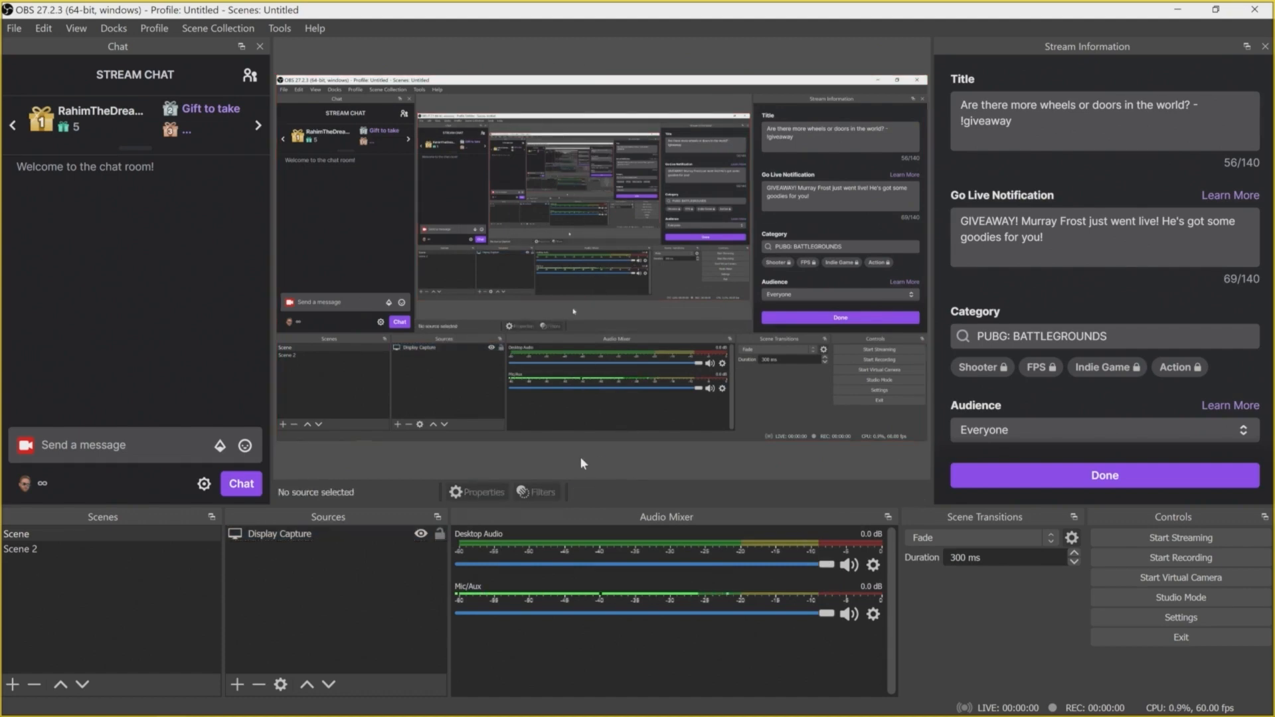
pyautogui.click(323, 536)
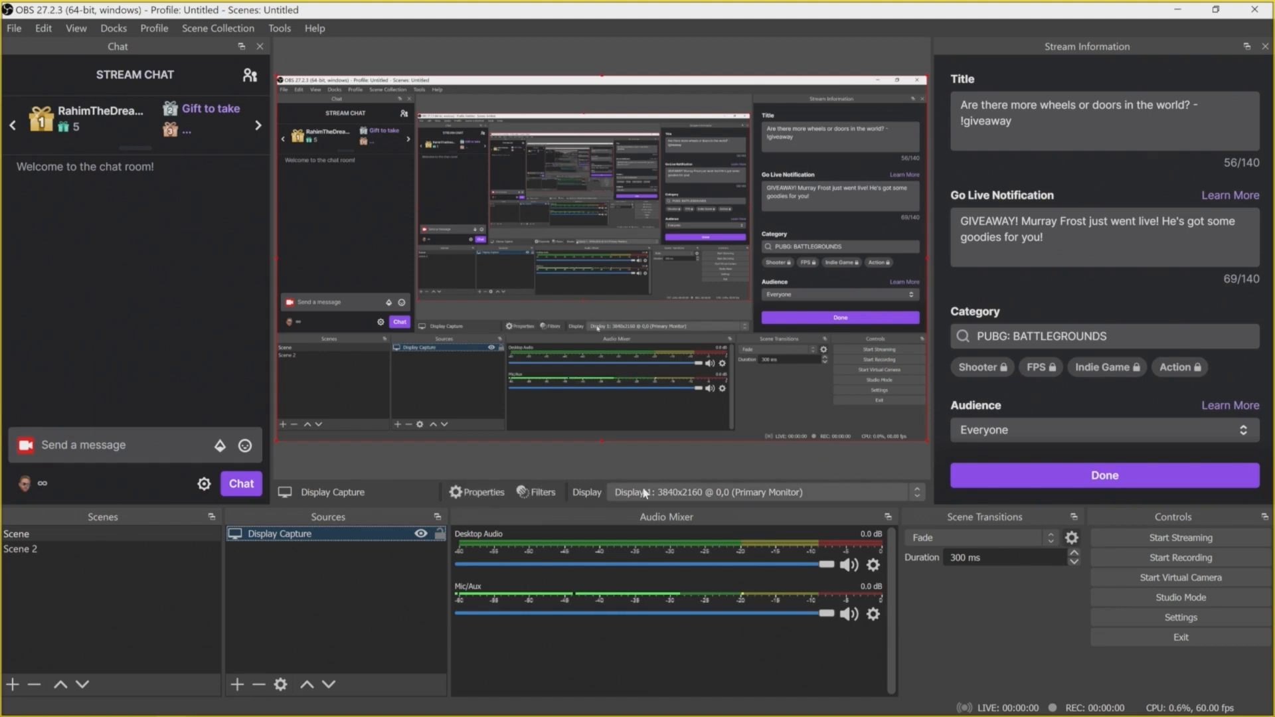
pyautogui.click(467, 496)
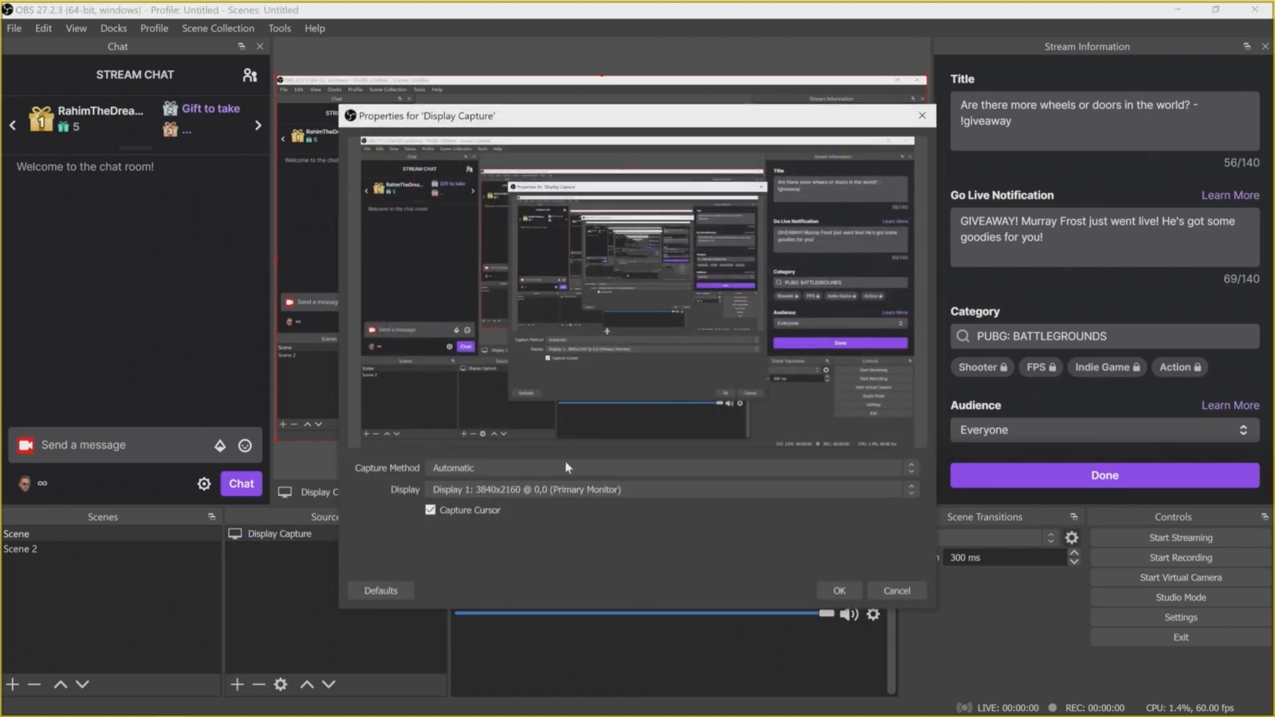
pyautogui.click(430, 512)
pyautogui.click(431, 510)
pyautogui.click(840, 590)
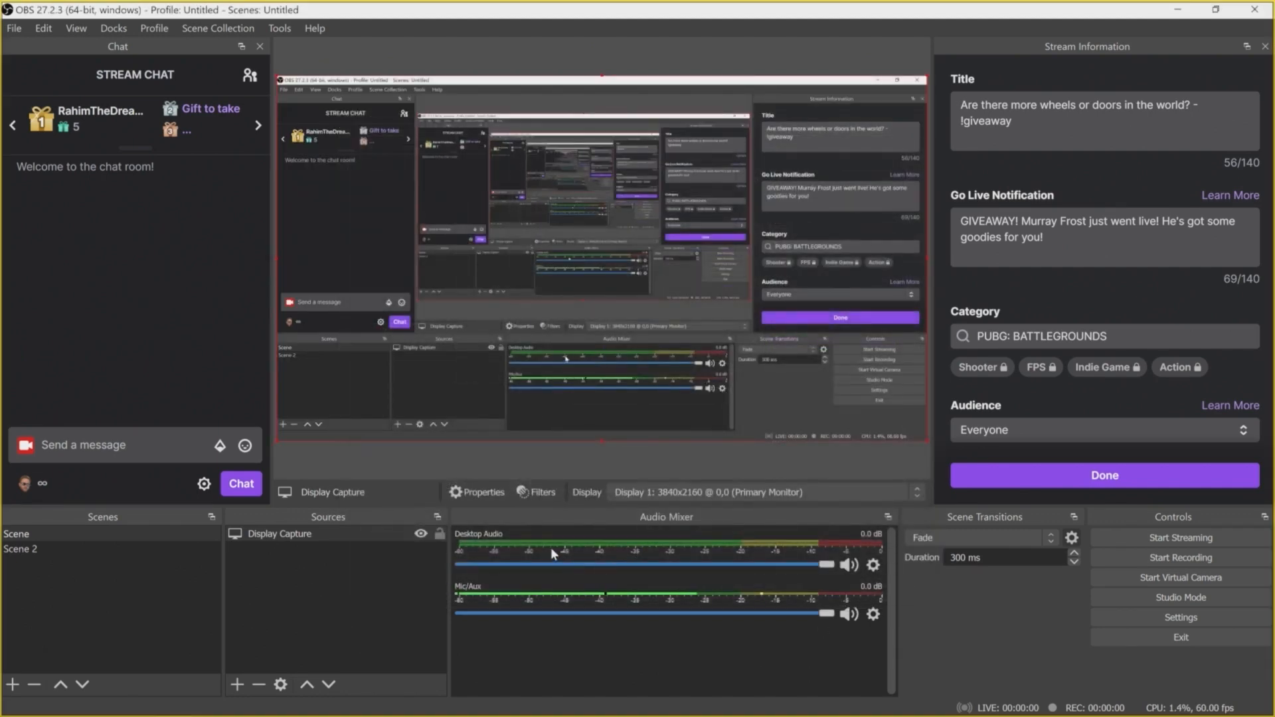
# Step: Add a Color Correction filter with its default name to the Display Capture source and enlarge the filters window
pyautogui.click(302, 536)
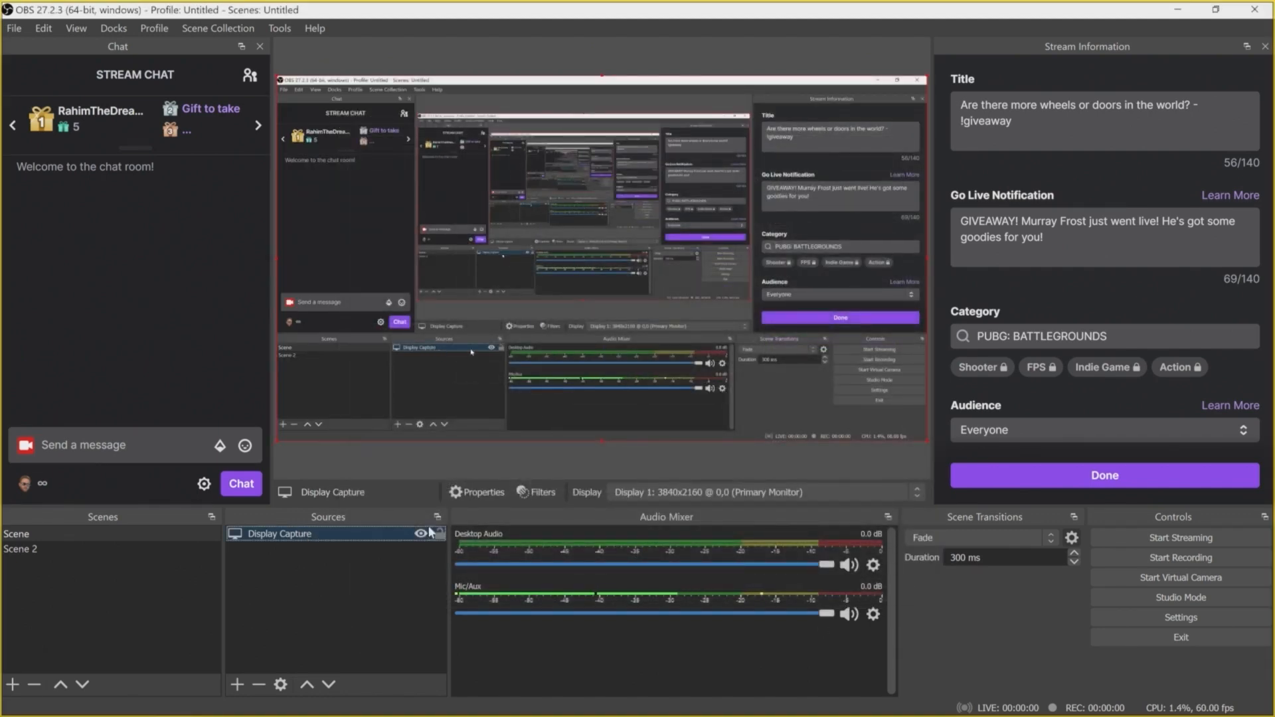
pyautogui.click(539, 493)
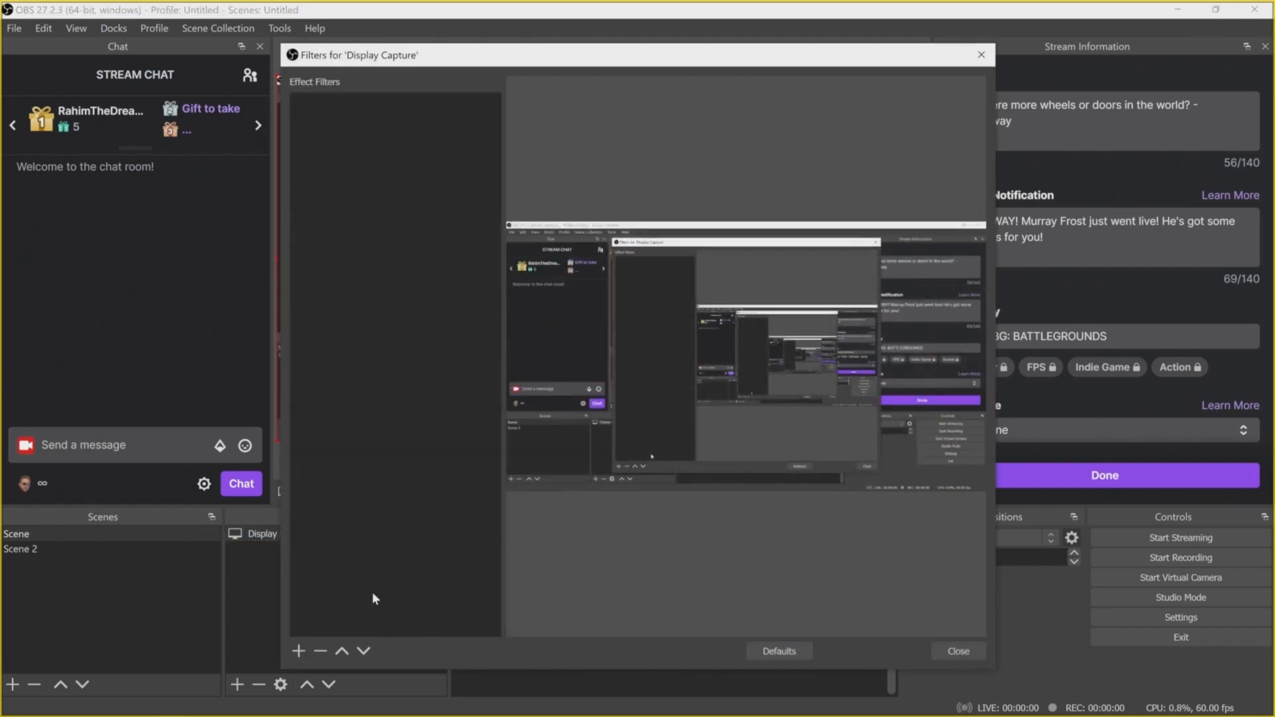
pyautogui.click(299, 651)
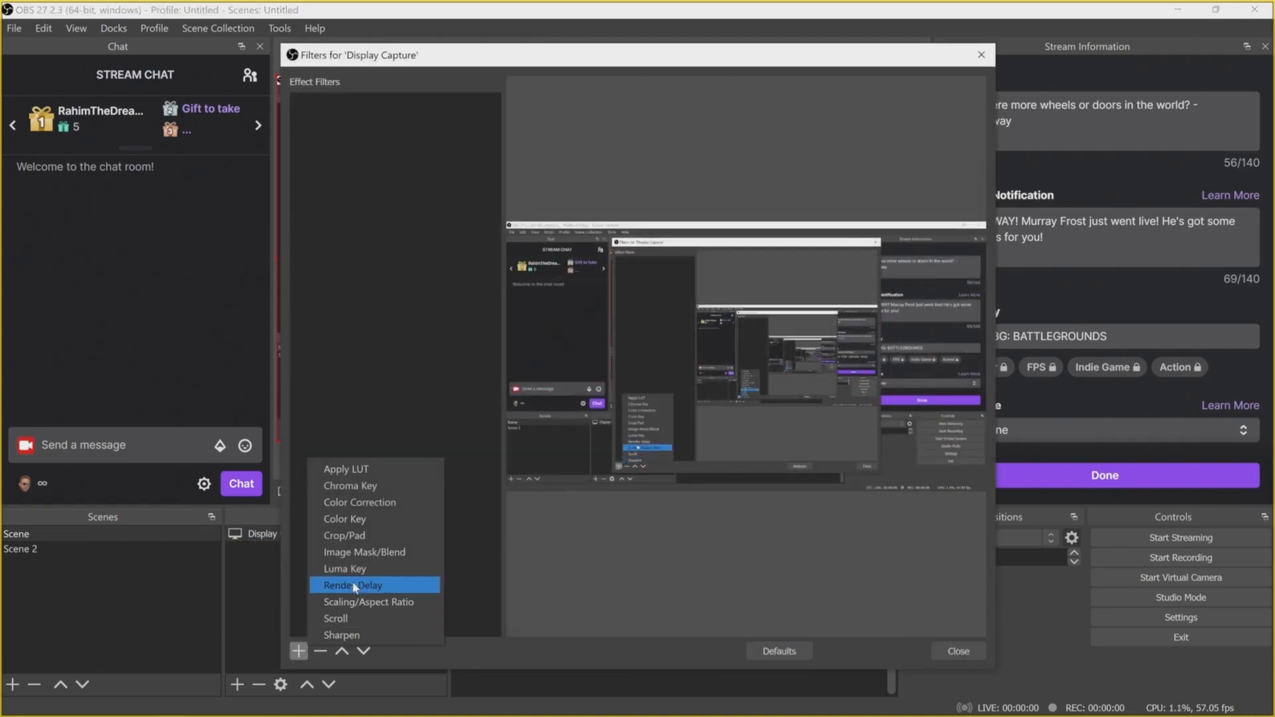
pyautogui.click(362, 503)
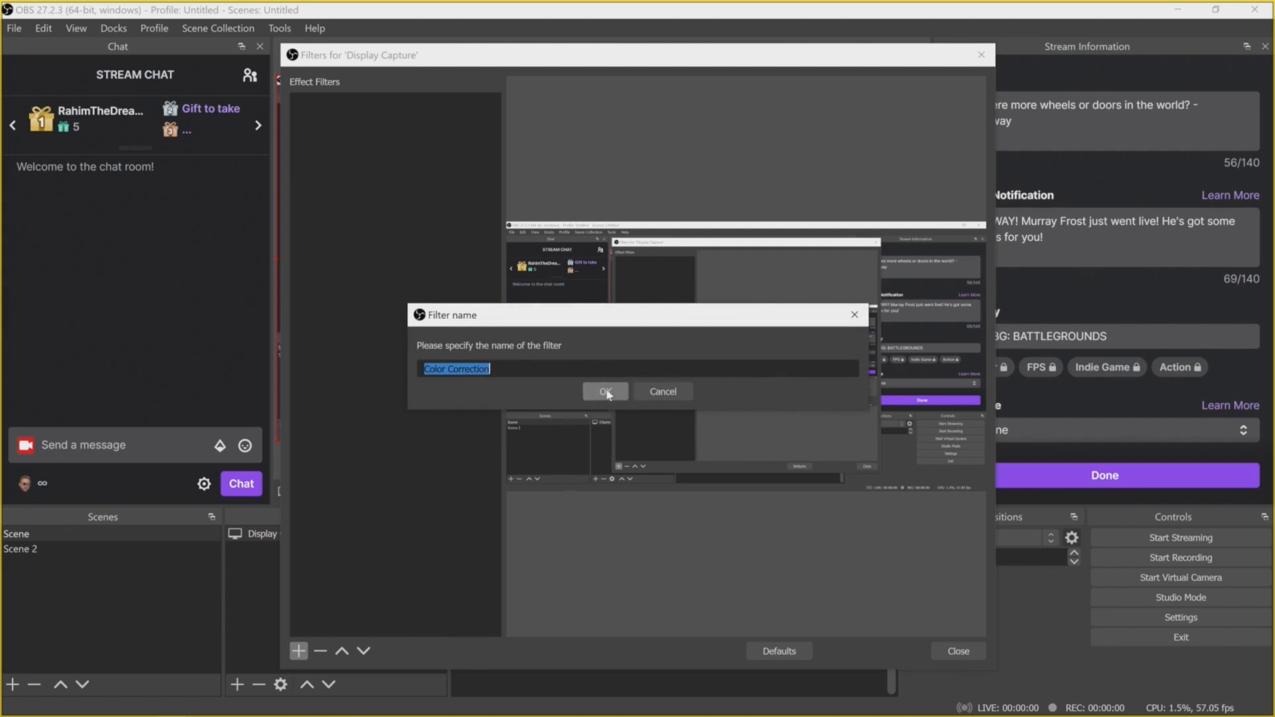
pyautogui.click(603, 389)
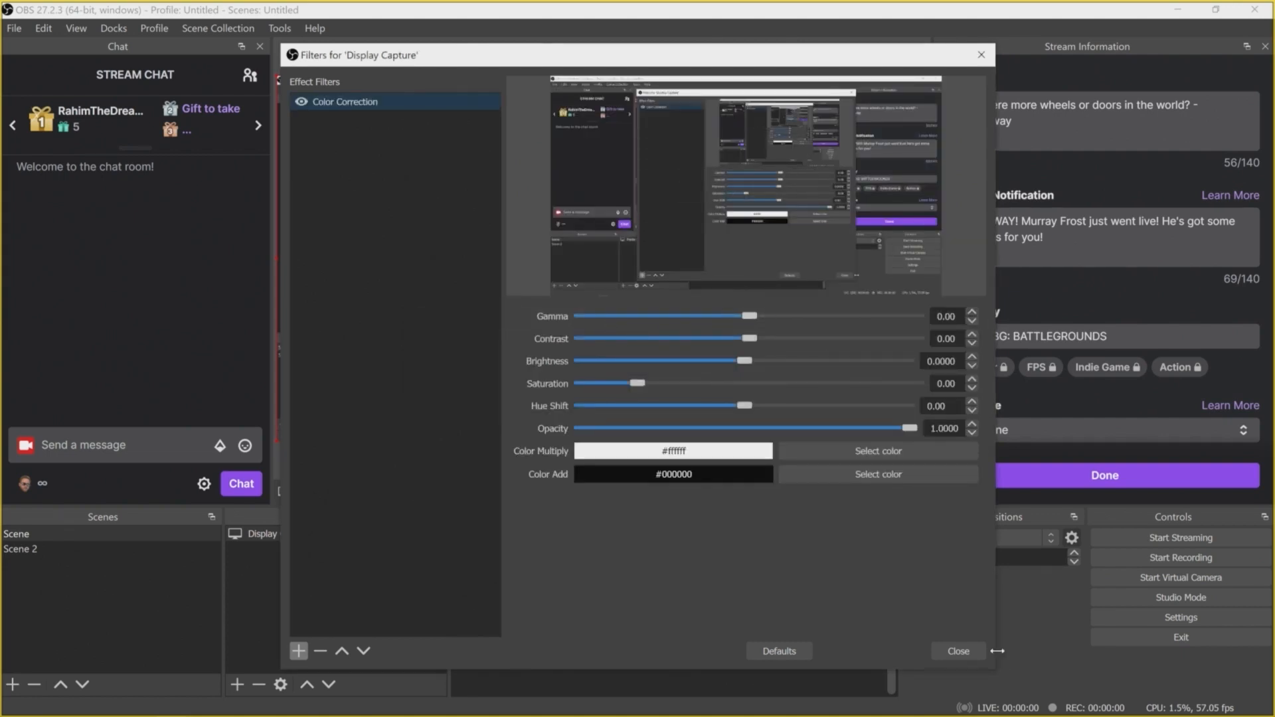
pyautogui.moveTo(997, 673); pyautogui.dragTo(1222, 702)
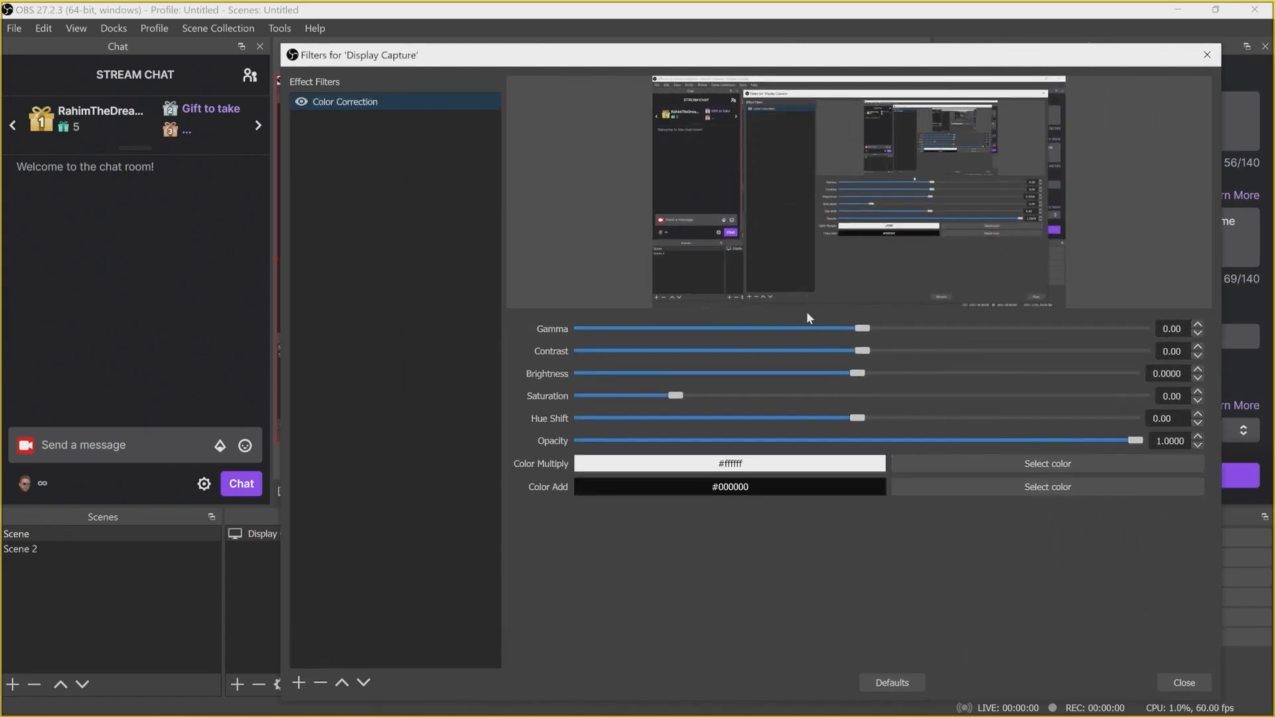
# Step: Enlarge the filter preview and try gamma 0.18, contrast -0.41, brightness 0.0649, saturation 0.71, hue shift 52.94 and opacity 0.4063
pyautogui.moveTo(808, 307); pyautogui.dragTo(878, 513)
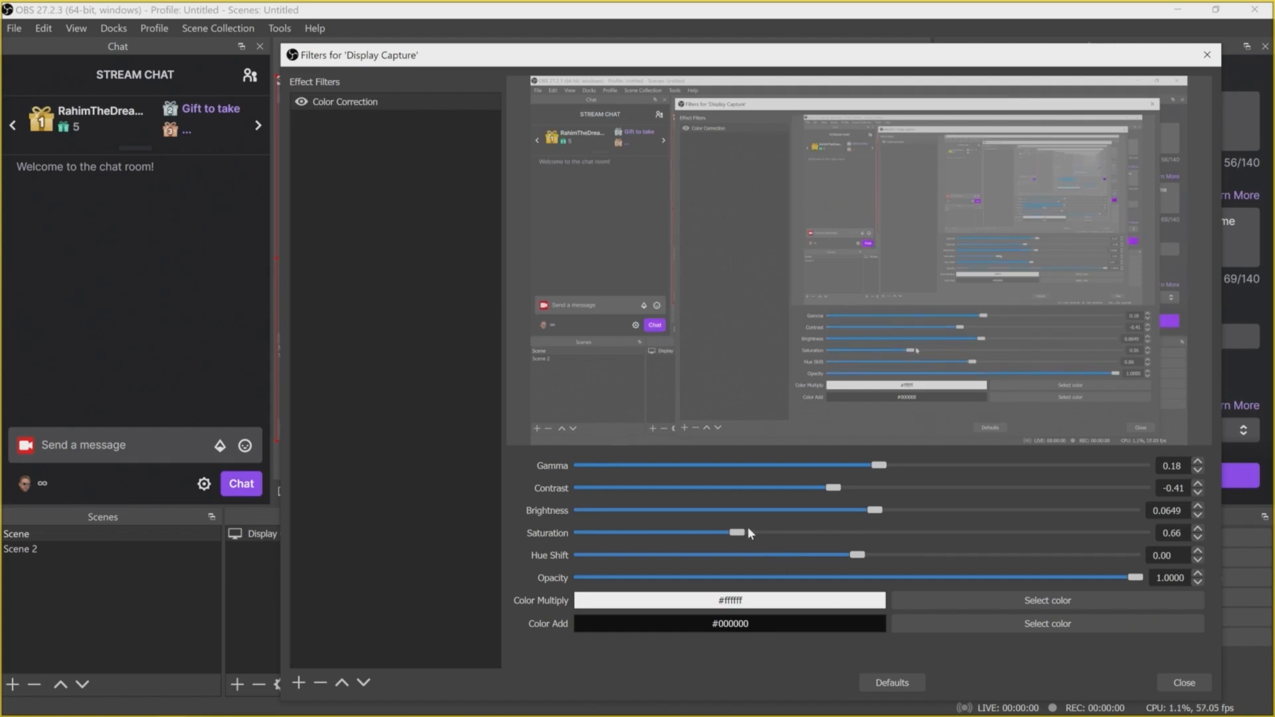
pyautogui.moveTo(858, 556); pyautogui.dragTo(936, 558)
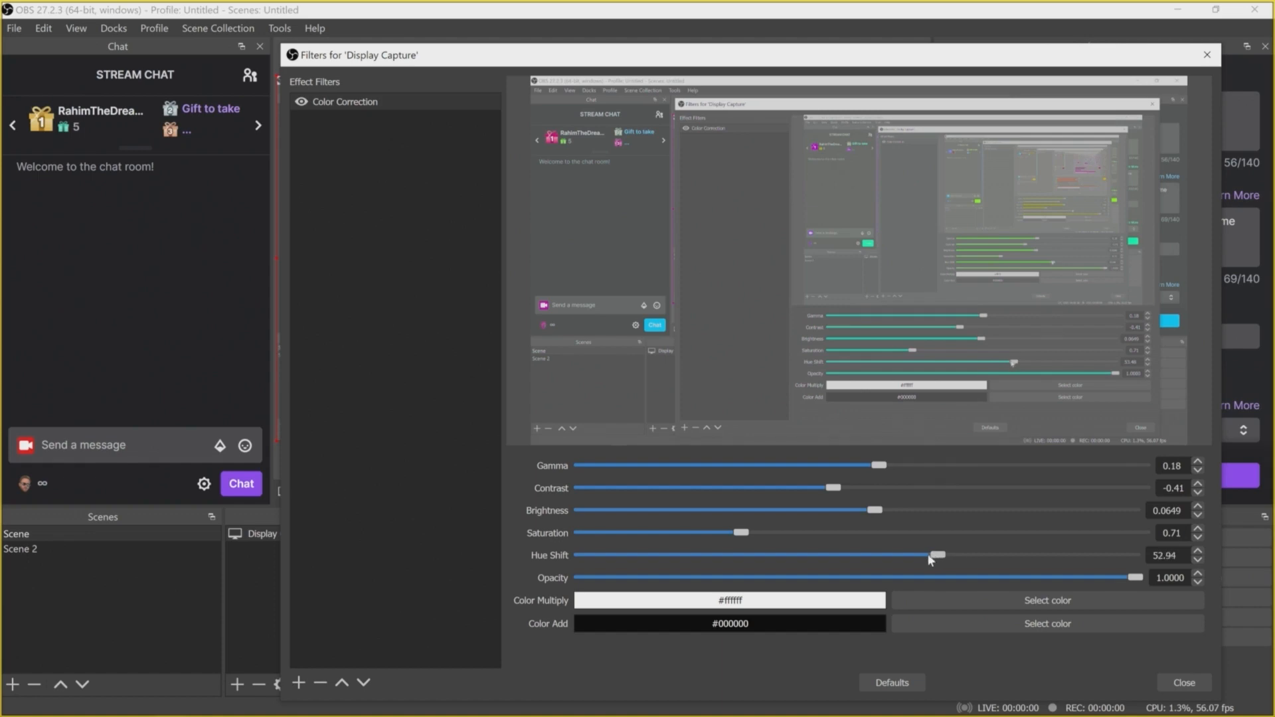
pyautogui.moveTo(1061, 573); pyautogui.dragTo(895, 575)
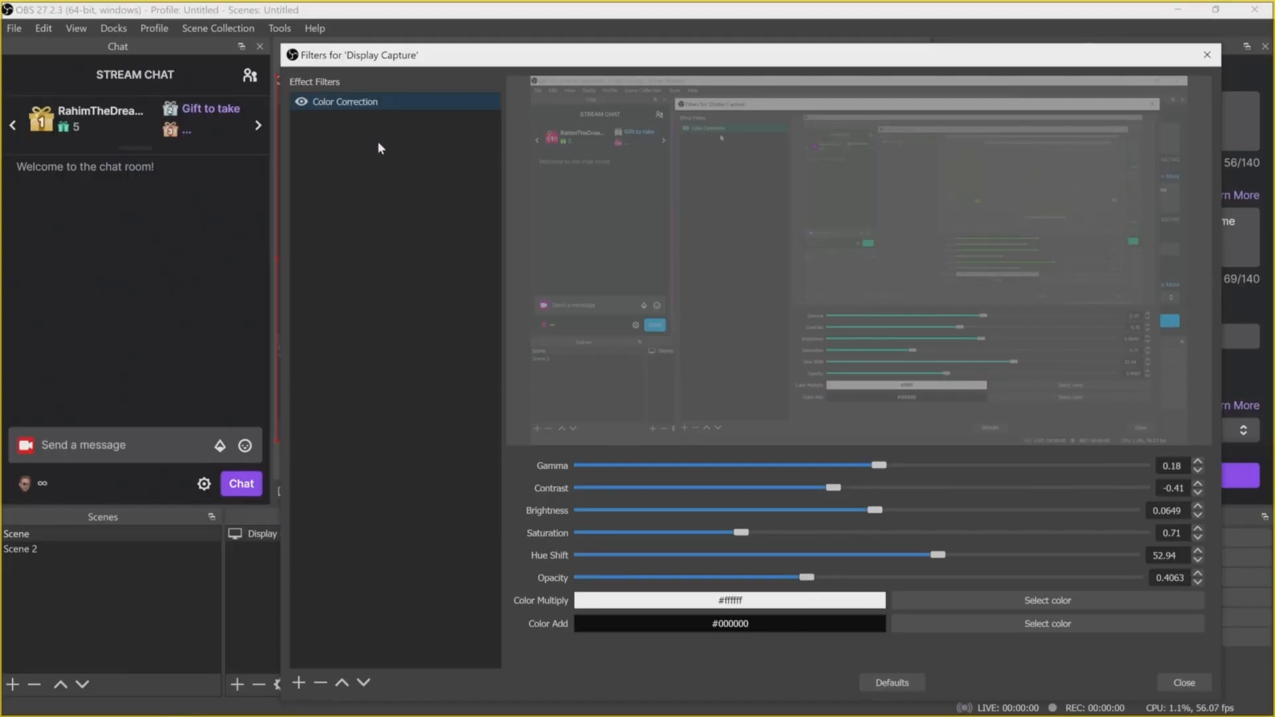
# Step: Delete the Color Correction filter, review the available effect filters and close the filters window
pyautogui.press('Delete')
pyautogui.click(823, 402)
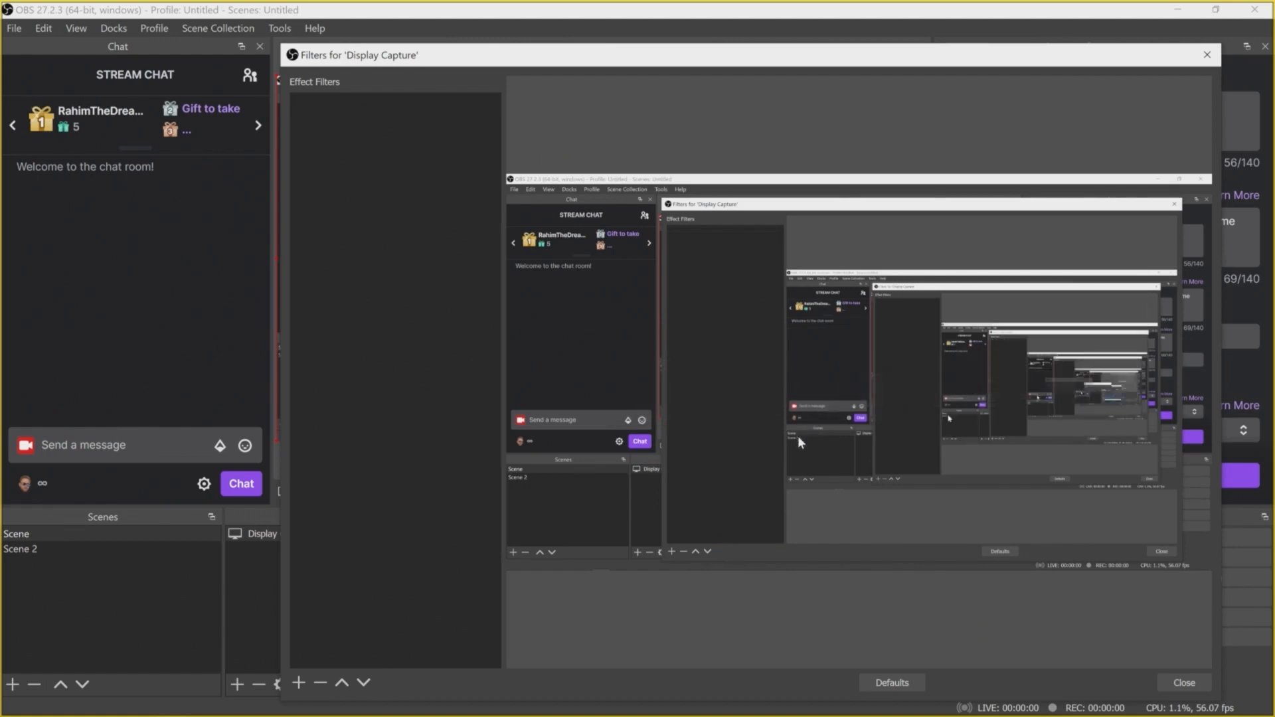
pyautogui.click(303, 683)
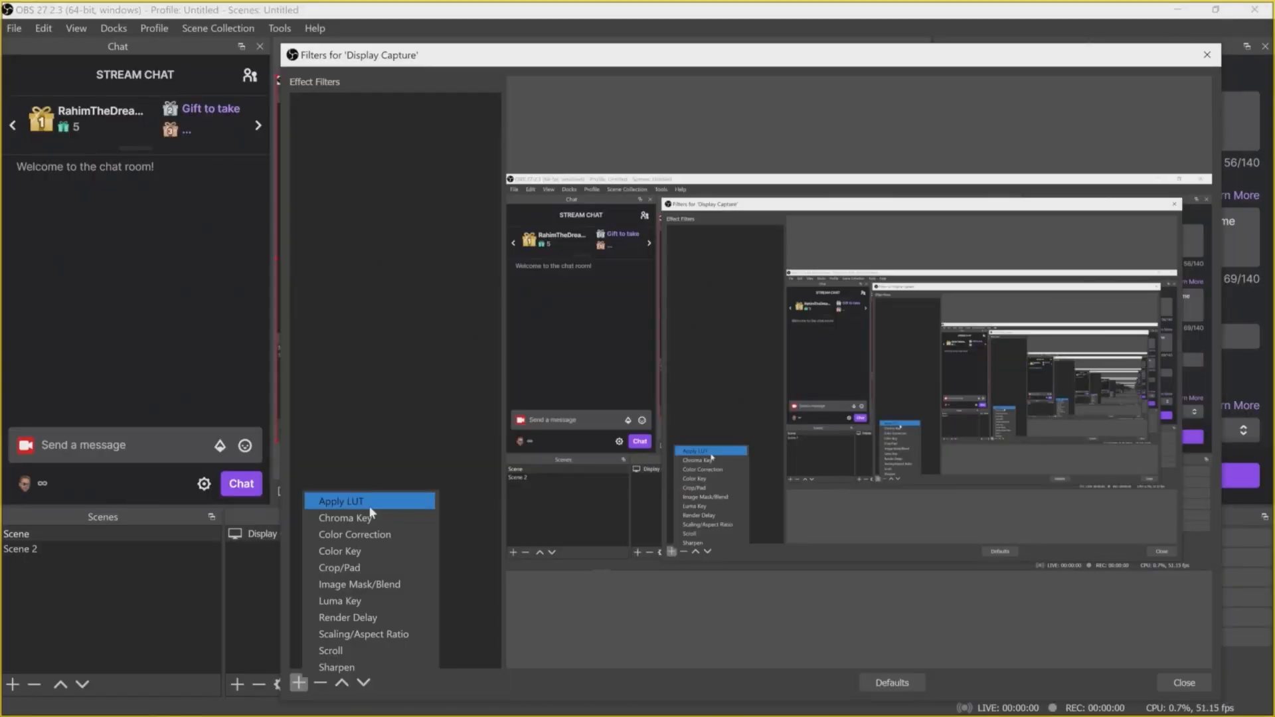
pyautogui.click(365, 413)
pyautogui.click(1184, 682)
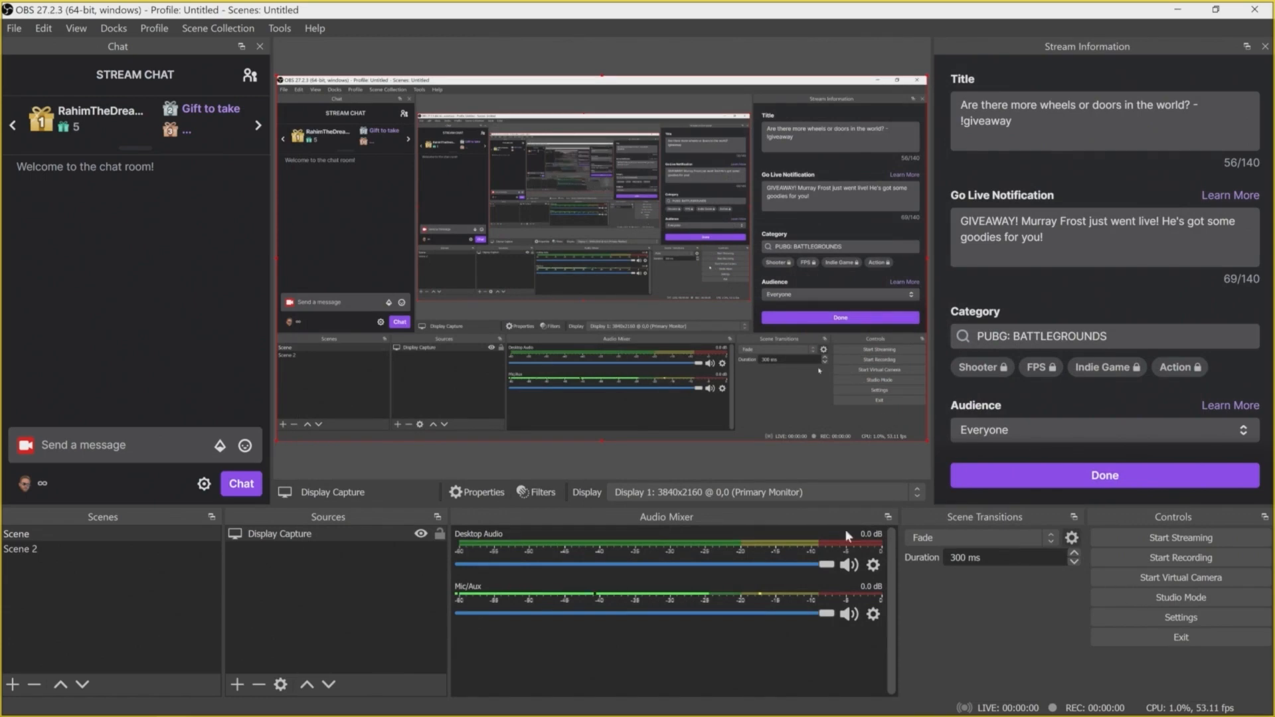
pyautogui.click(365, 566)
pyautogui.rightClick(357, 577)
pyautogui.moveTo(417, 594)
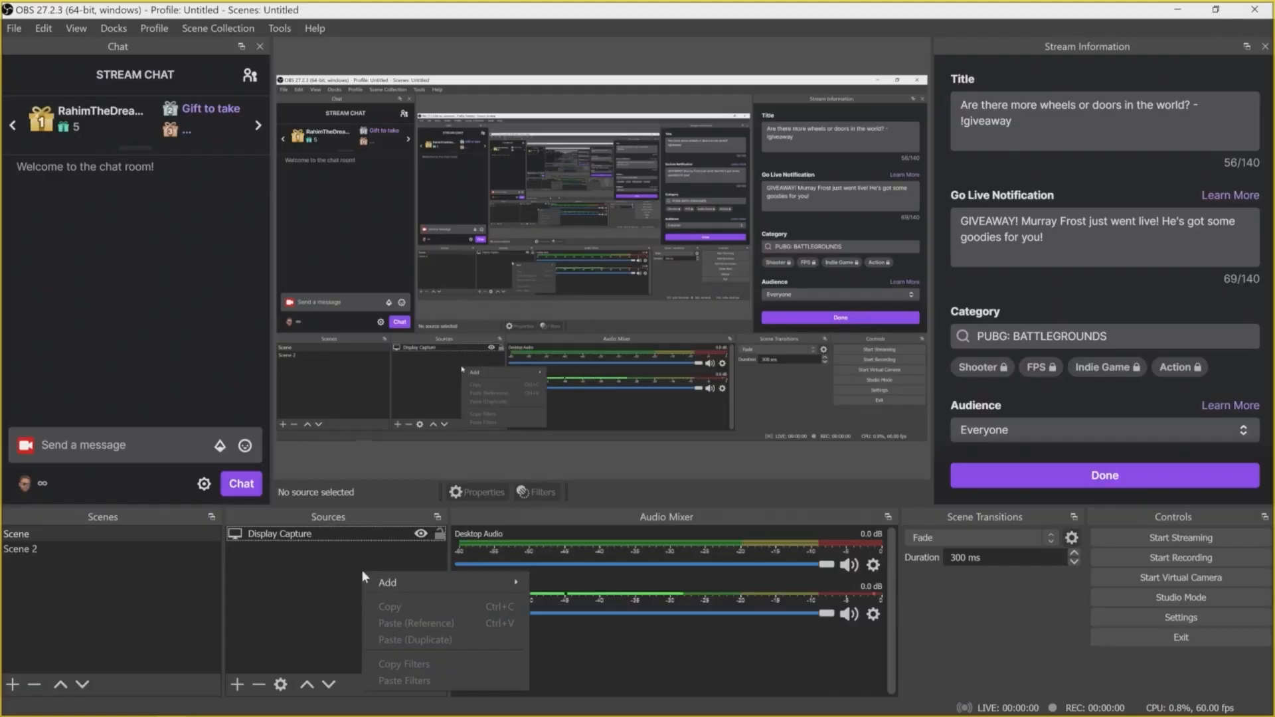
pyautogui.moveTo(413, 584)
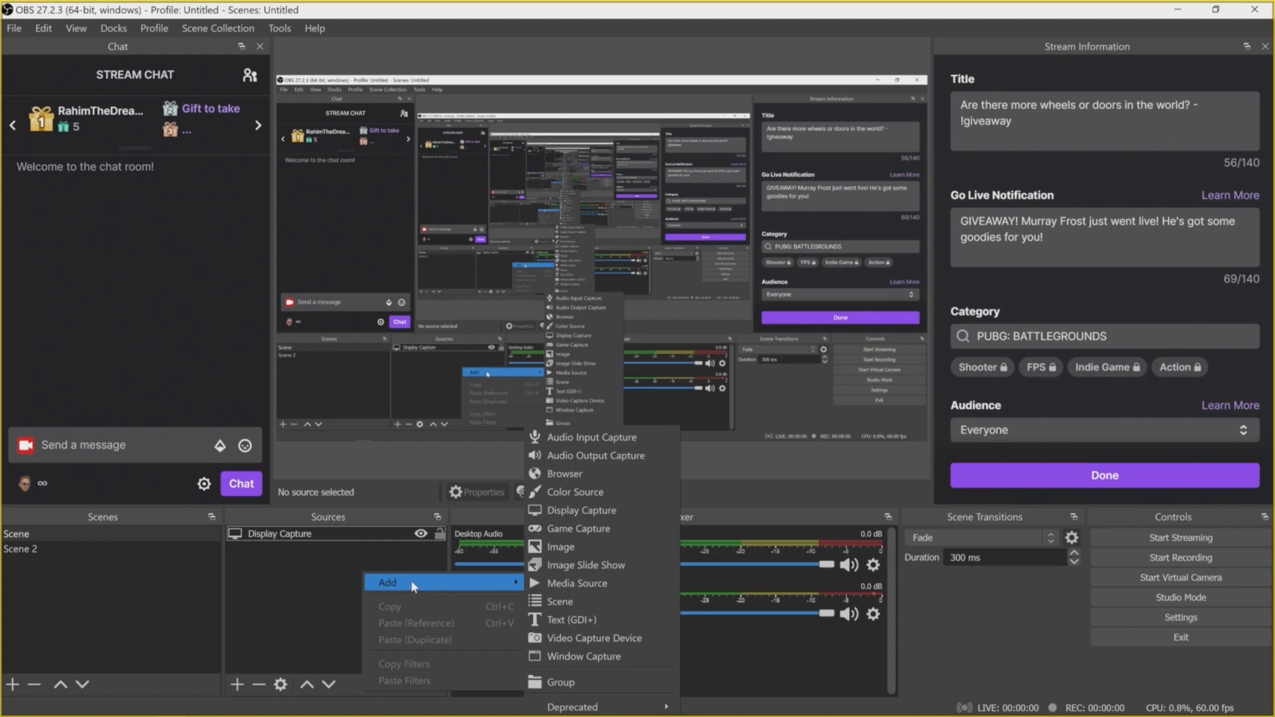
pyautogui.click(273, 639)
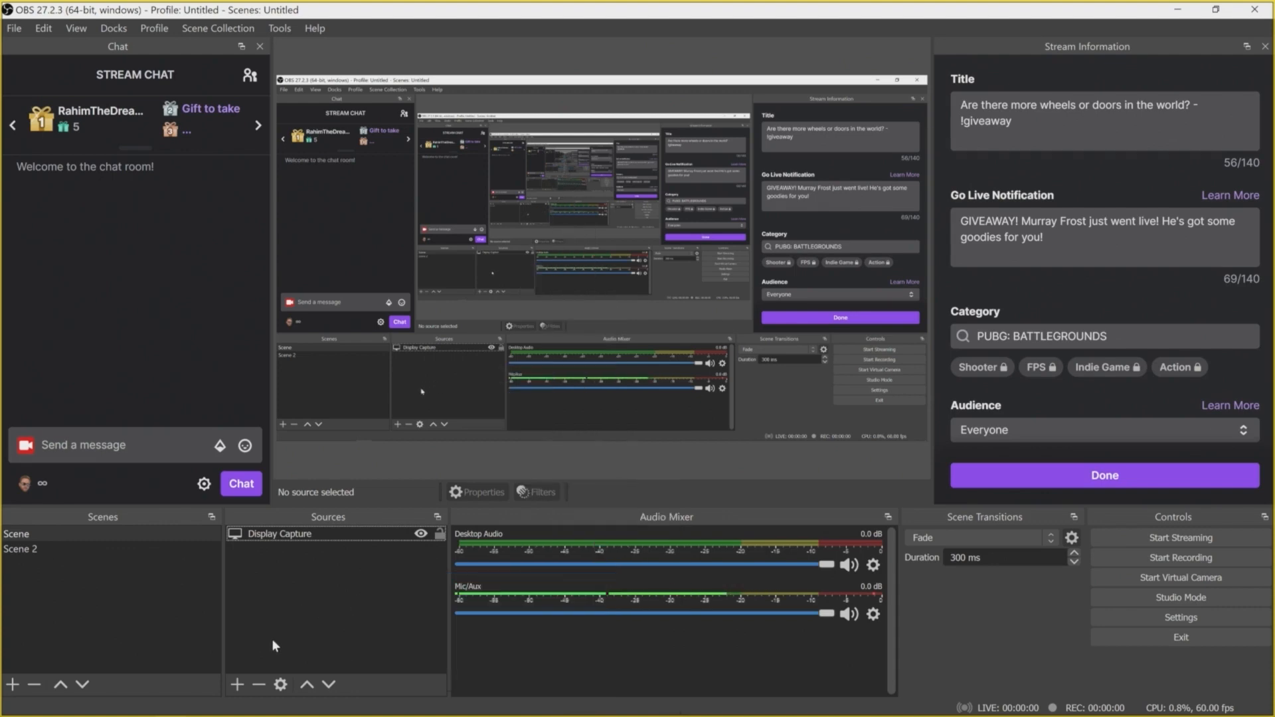
# Step: Add a Video Capture Device source with its default name and set its device to Cam Link 4K
pyautogui.click(237, 685)
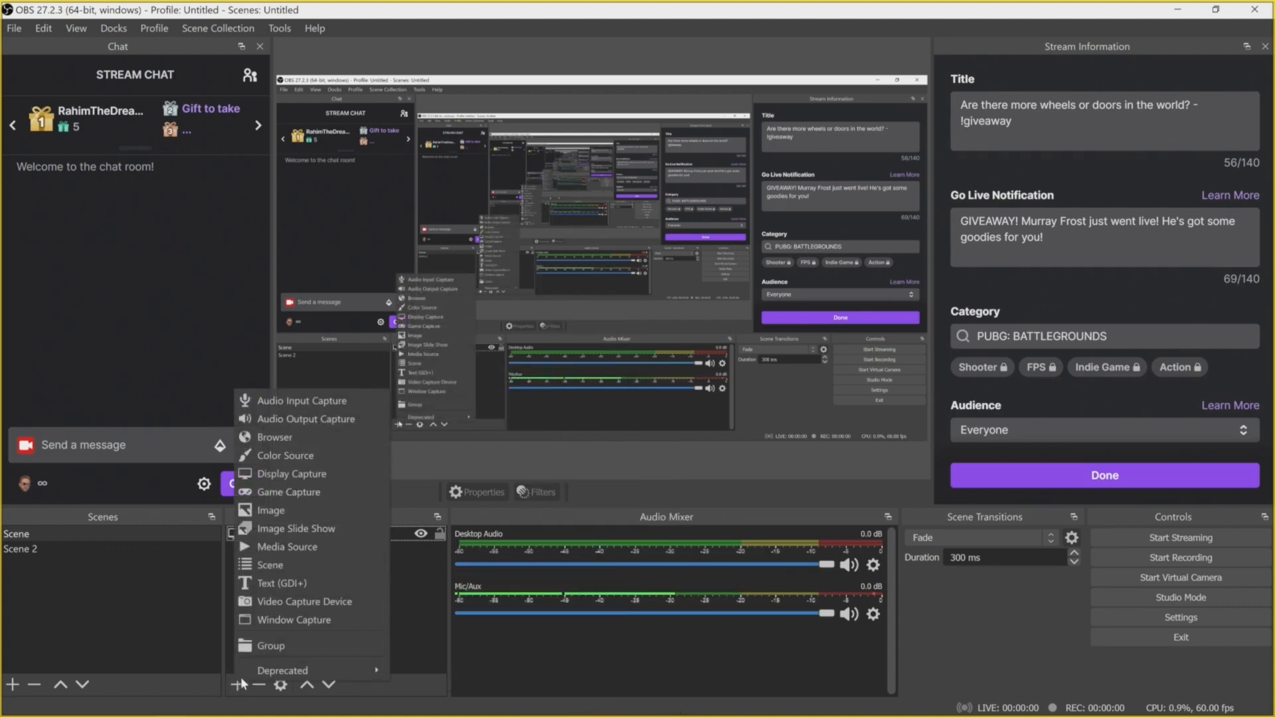
pyautogui.click(303, 602)
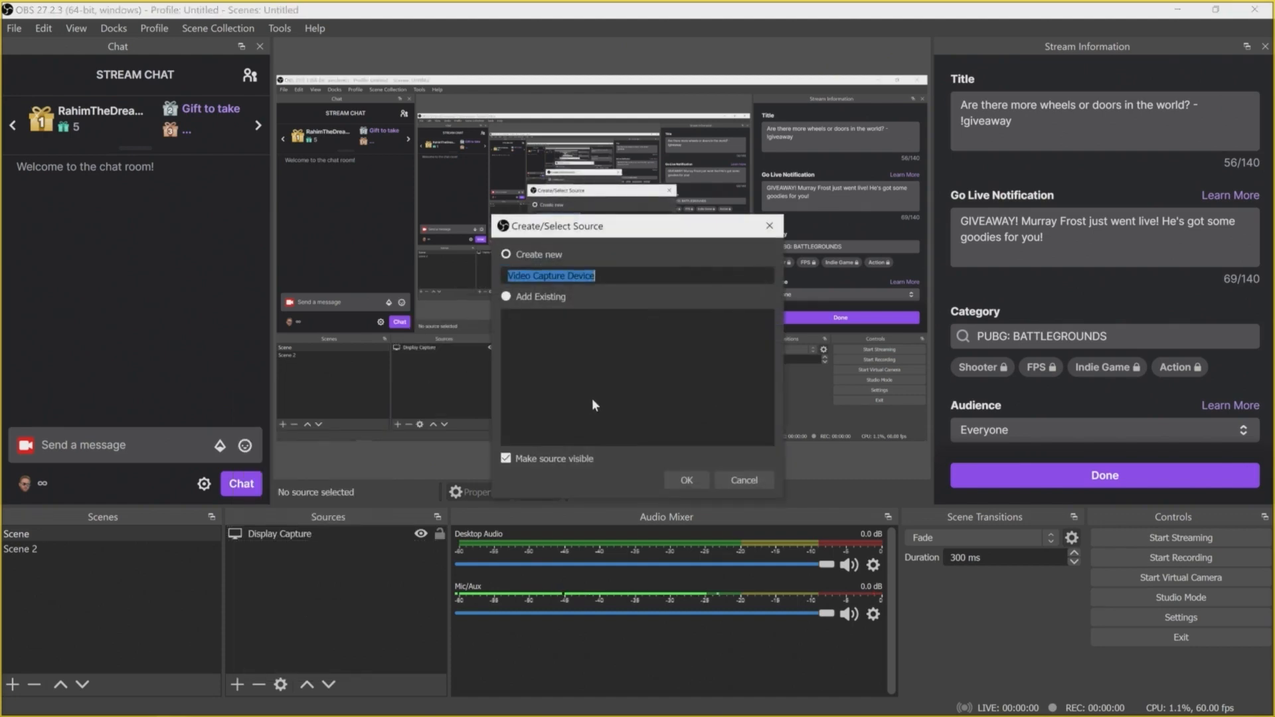
pyautogui.click(684, 480)
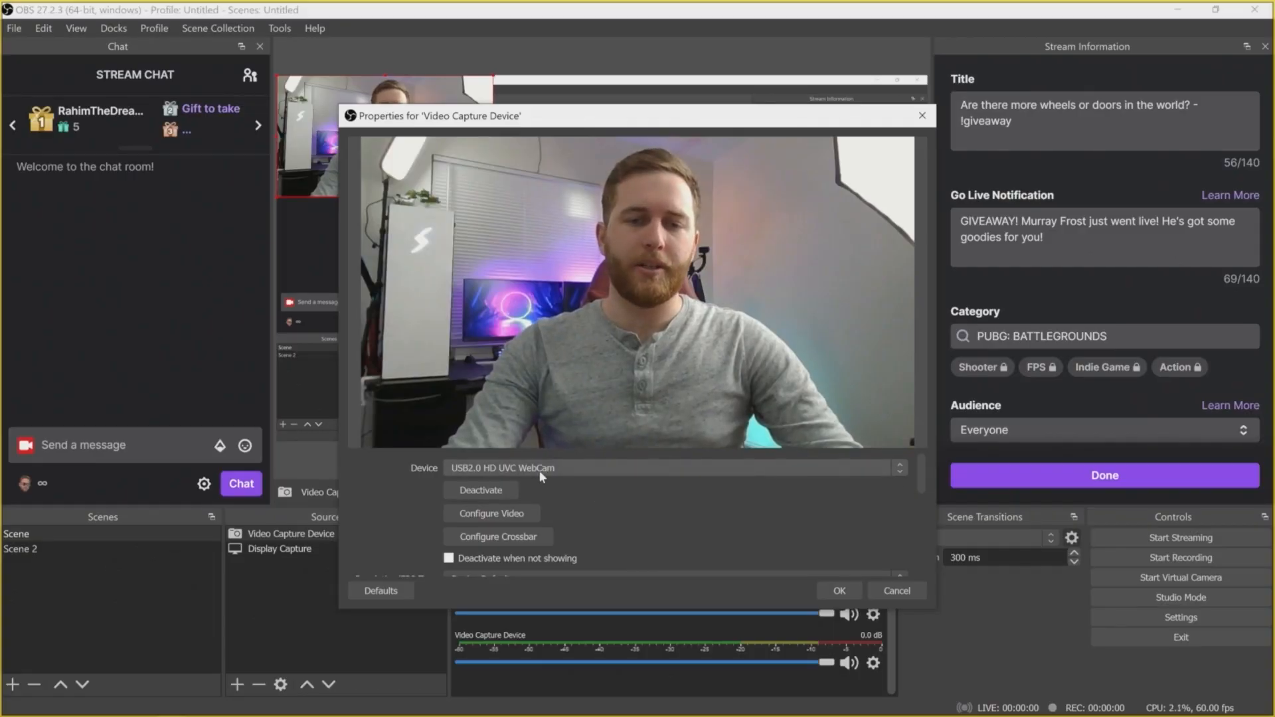
pyautogui.click(540, 469)
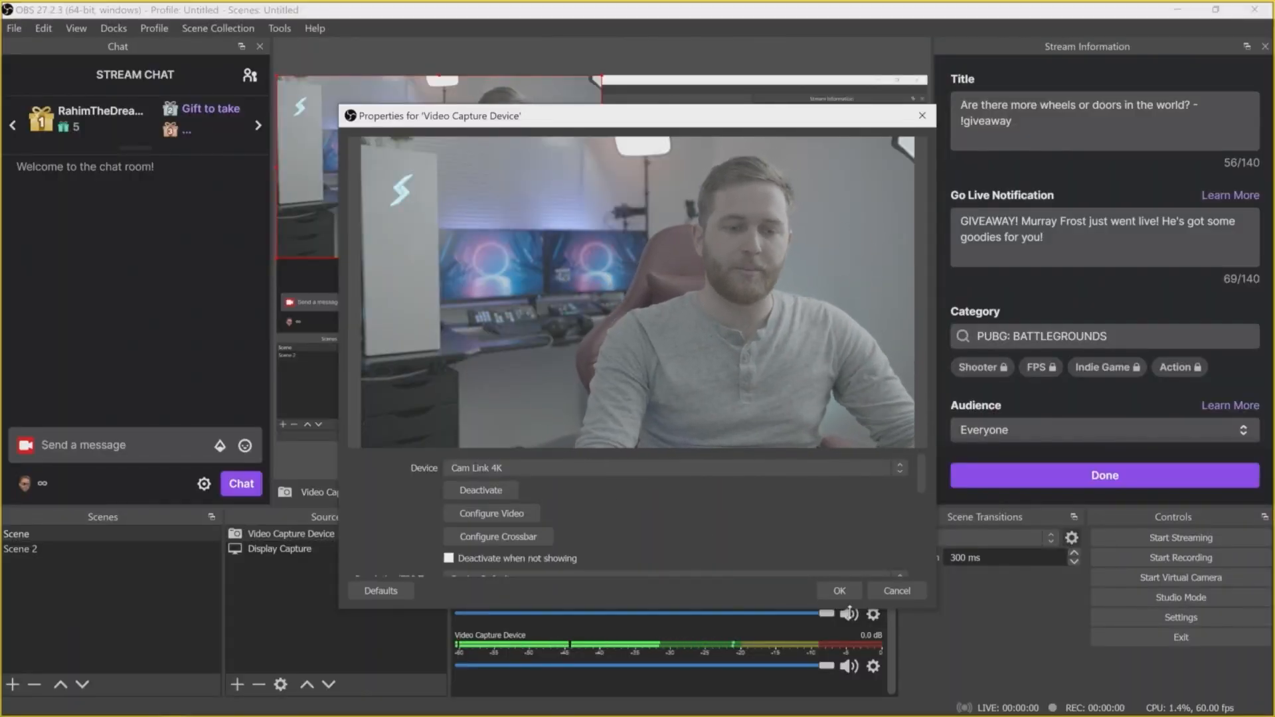
pyautogui.click(839, 591)
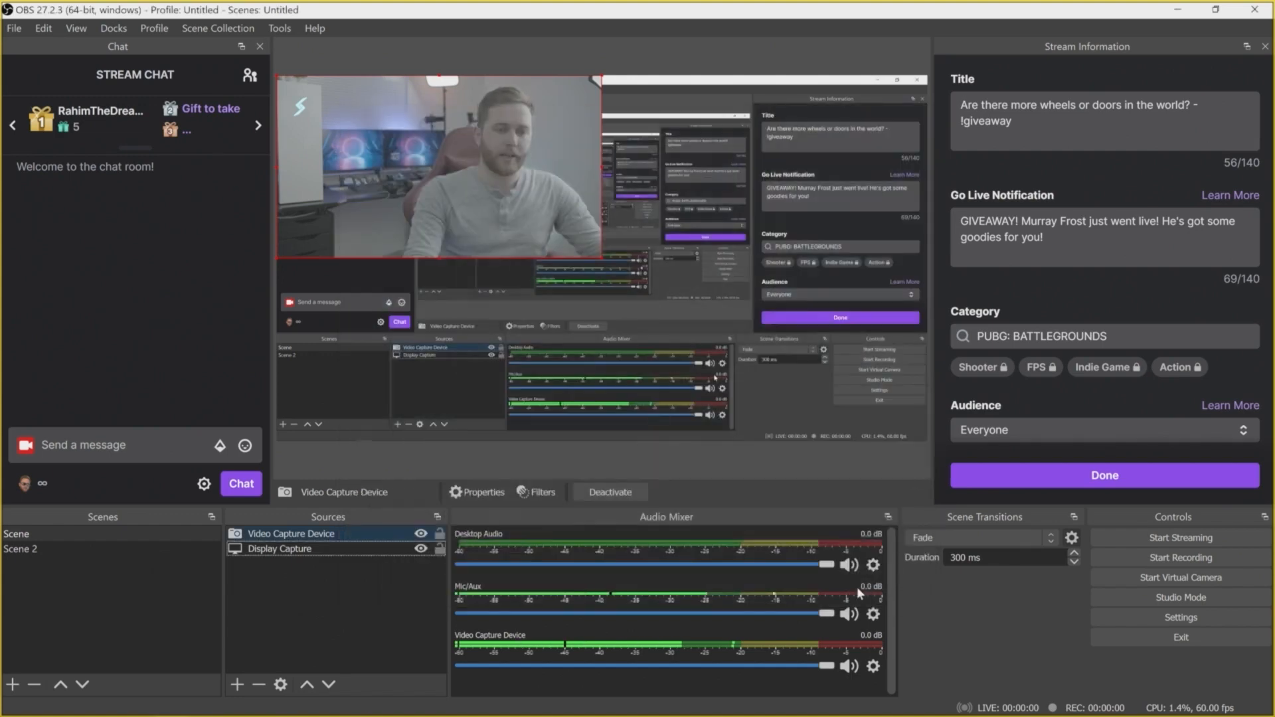
# Step: Open the Video Capture Device properties in an enlarged window, review the Resolution/FPS Type options and close without changes
pyautogui.rightClick(312, 535)
pyautogui.click(348, 522)
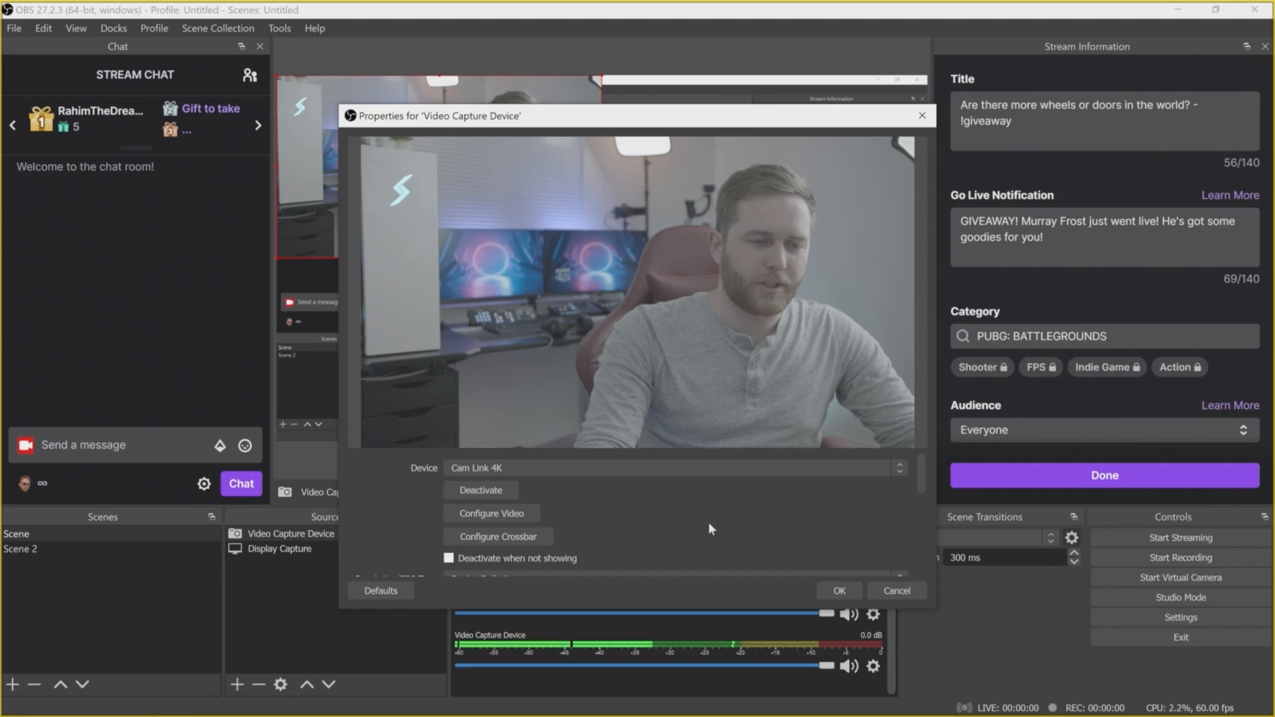
pyautogui.moveTo(733, 121); pyautogui.dragTo(568, 32)
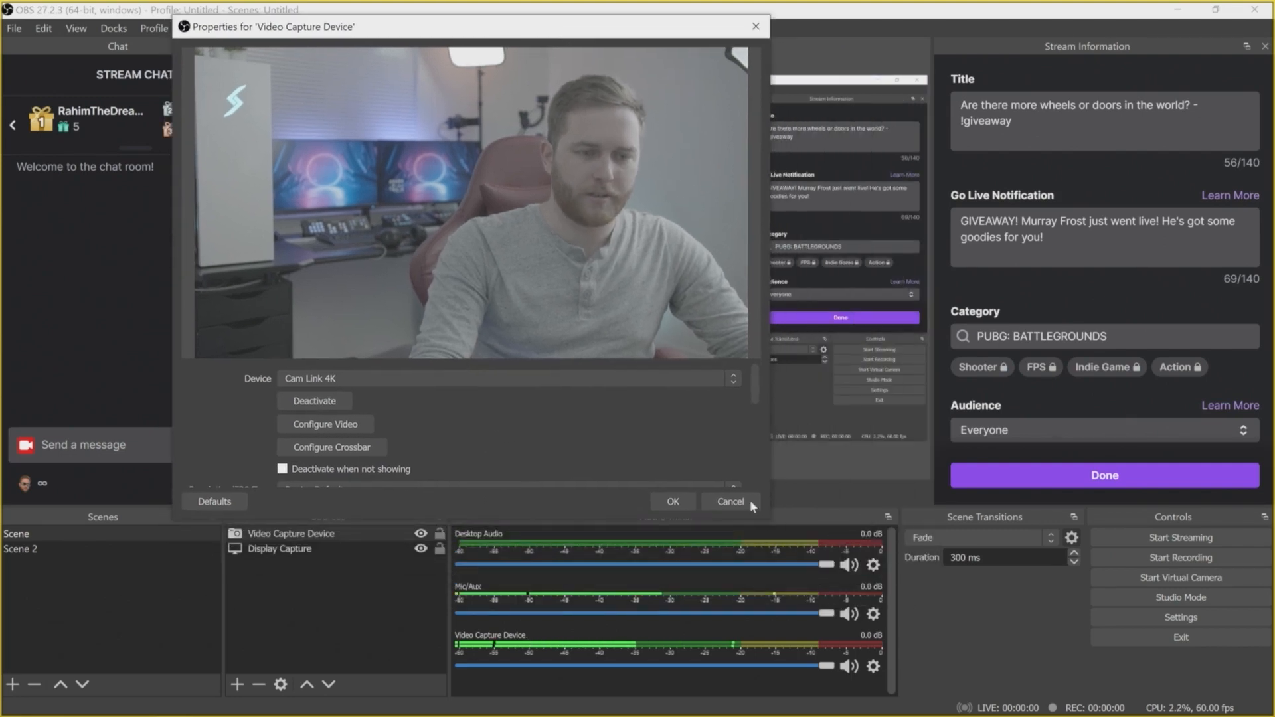
pyautogui.moveTo(769, 521); pyautogui.dragTo(1040, 608)
pyautogui.moveTo(742, 444); pyautogui.dragTo(754, 356)
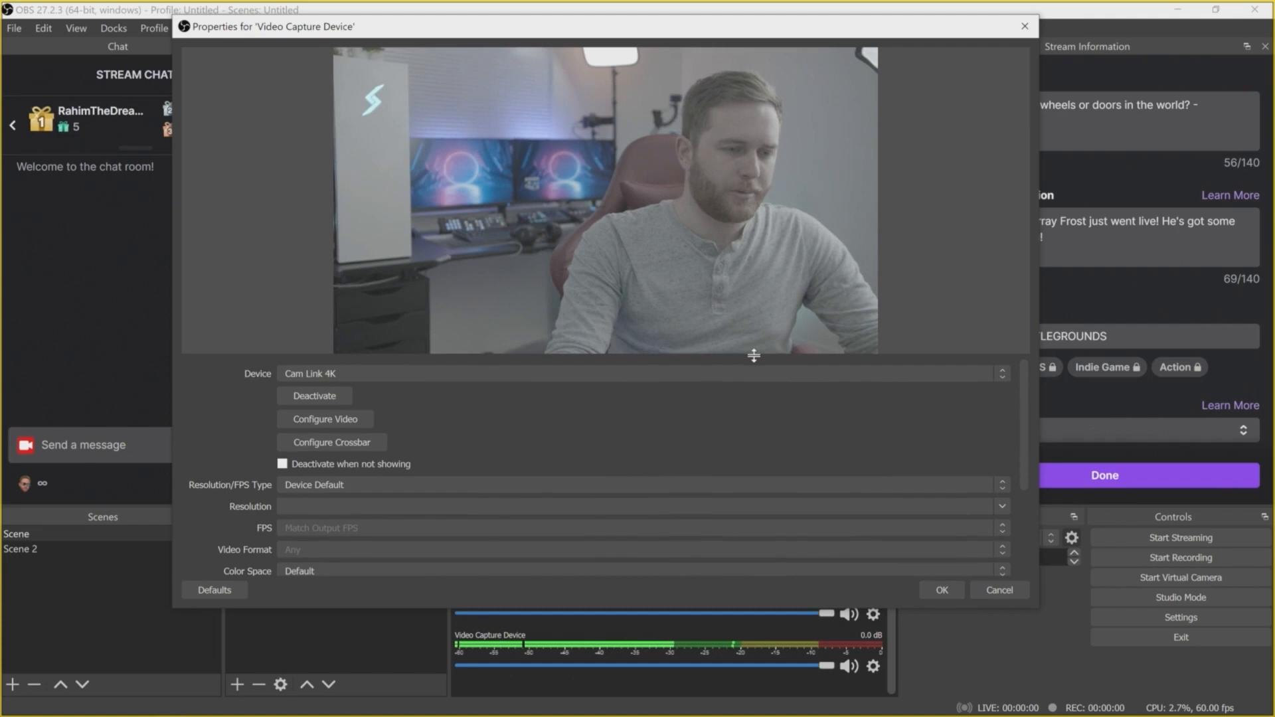
pyautogui.click(330, 487)
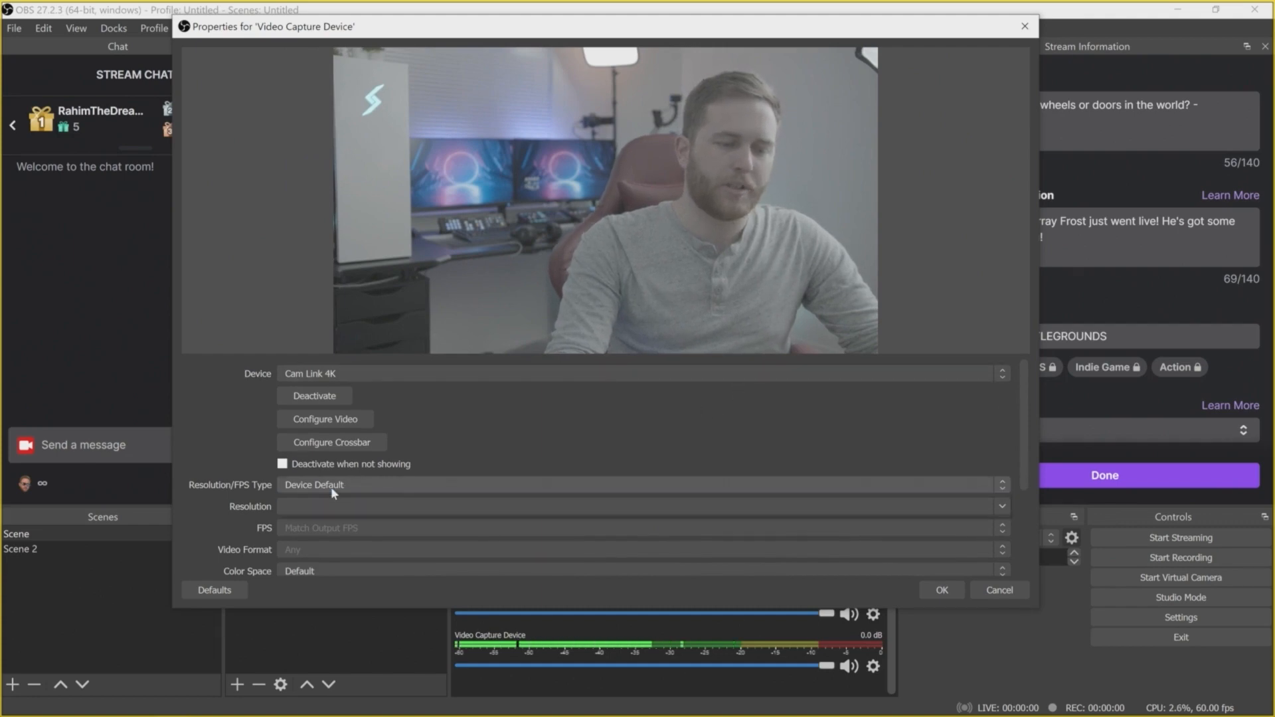
pyautogui.click(372, 500)
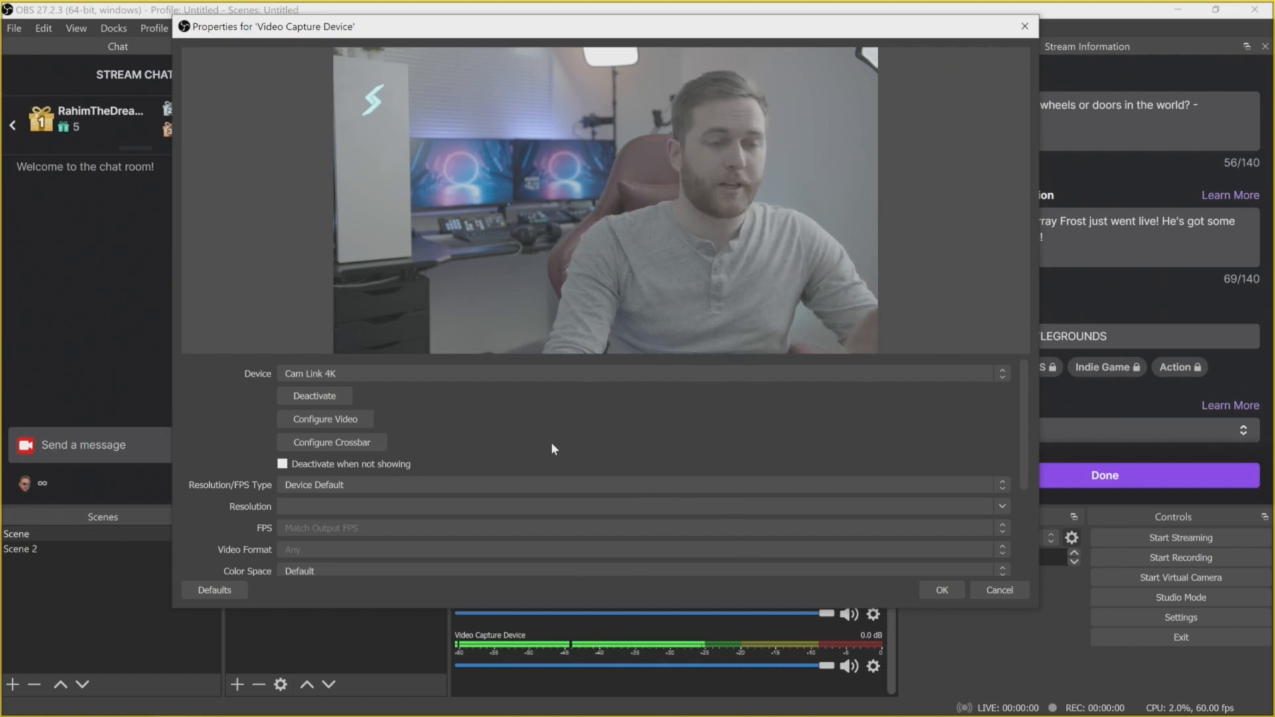
pyautogui.click(977, 593)
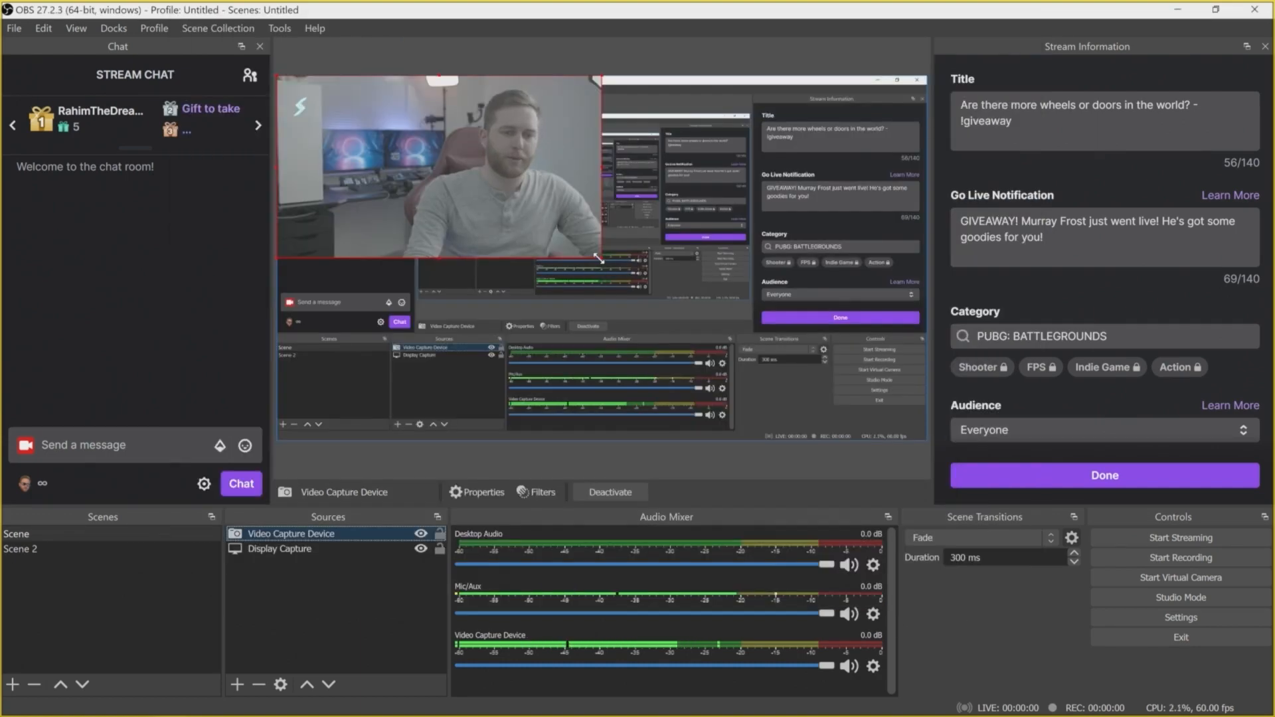
# Step: Shrink the Video Capture Device image and move it down along the left edge of the canvas
pyautogui.moveTo(598, 258); pyautogui.dragTo(496, 199)
pyautogui.moveTo(413, 131); pyautogui.dragTo(402, 258)
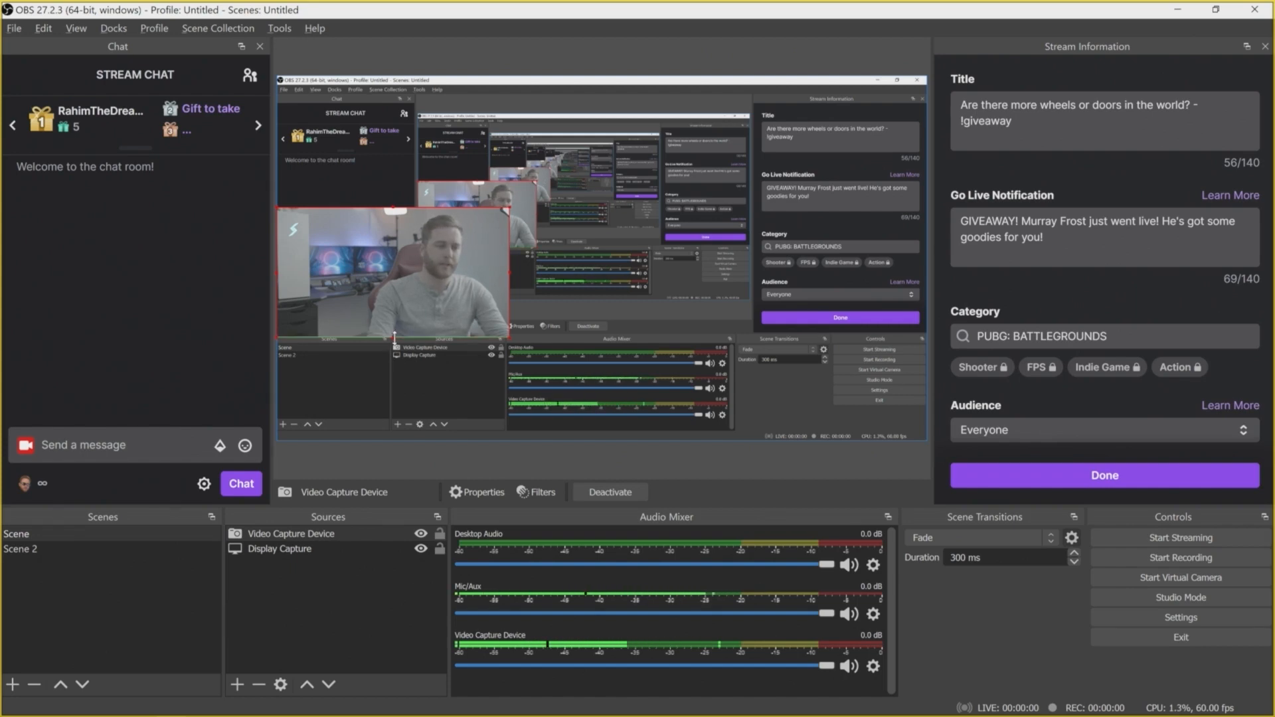
pyautogui.moveTo(393, 334); pyautogui.dragTo(392, 362)
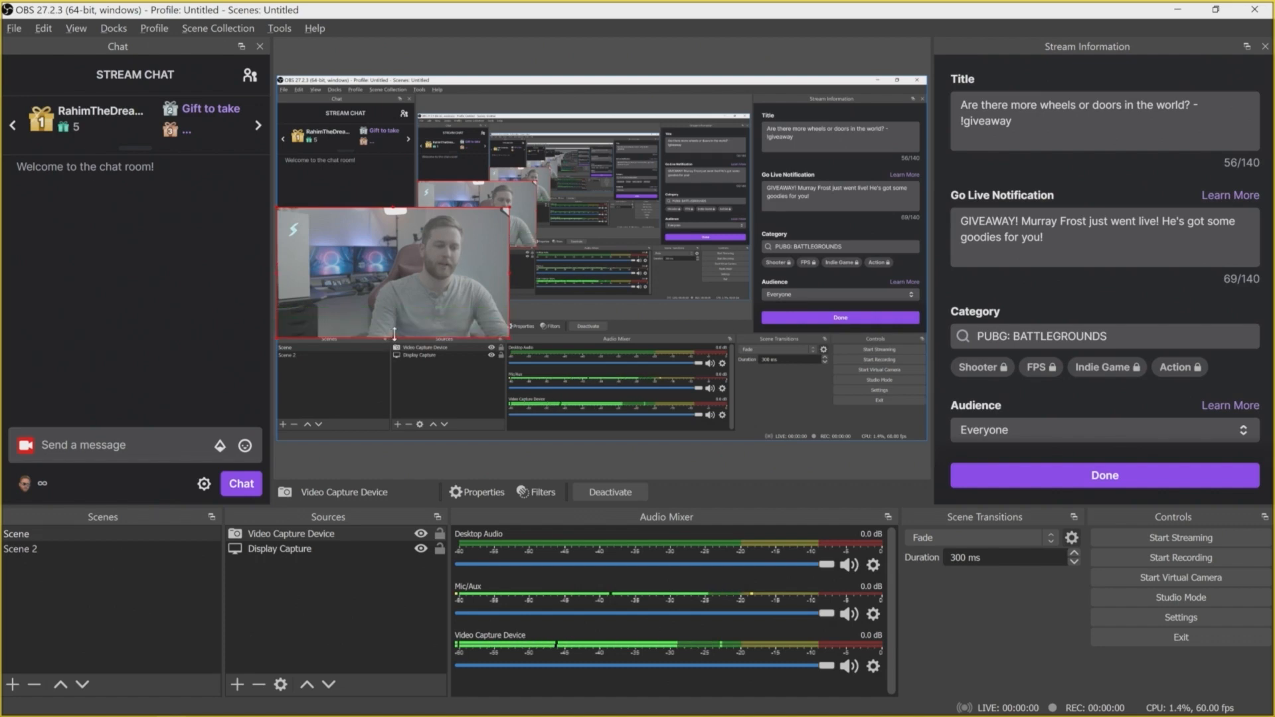
# Step: Crop the camera image on its left, bottom and top edges, and place it near the canvas's left edge over the captured chat
pyautogui.moveTo(279, 273); pyautogui.dragTo(343, 273)
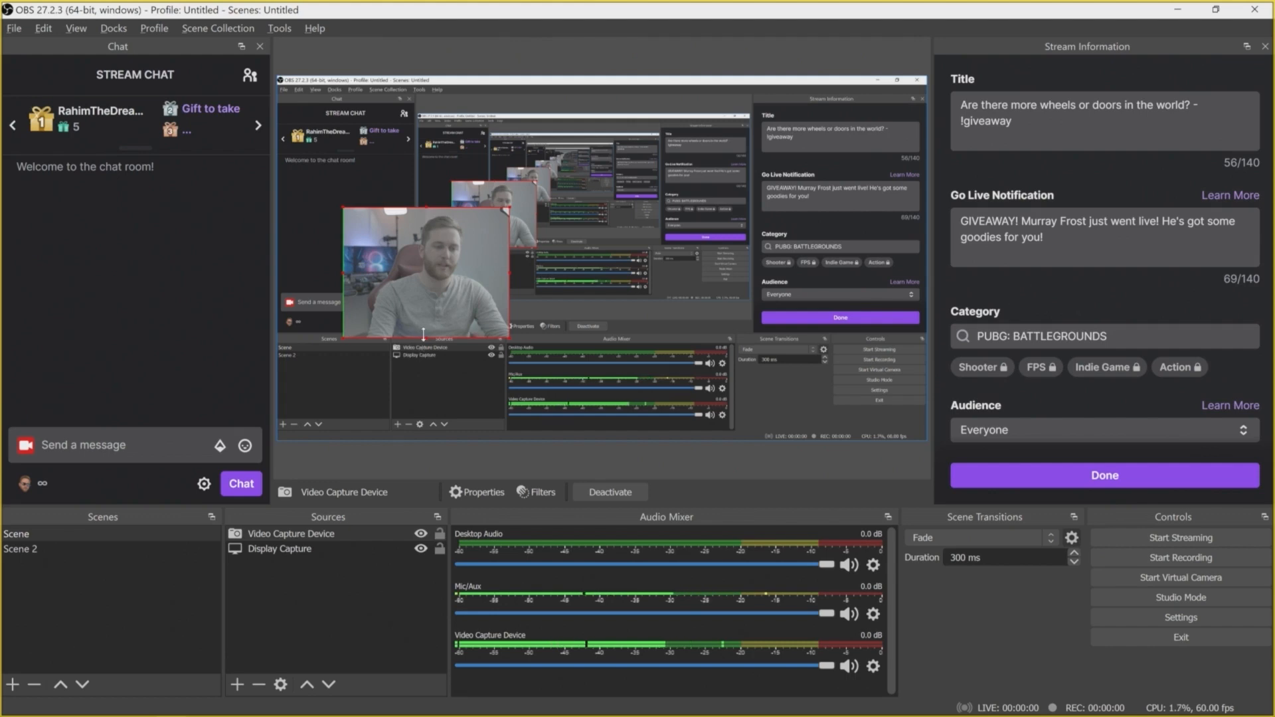
pyautogui.moveTo(423, 335); pyautogui.dragTo(420, 326)
pyautogui.moveTo(423, 207); pyautogui.dragTo(425, 221)
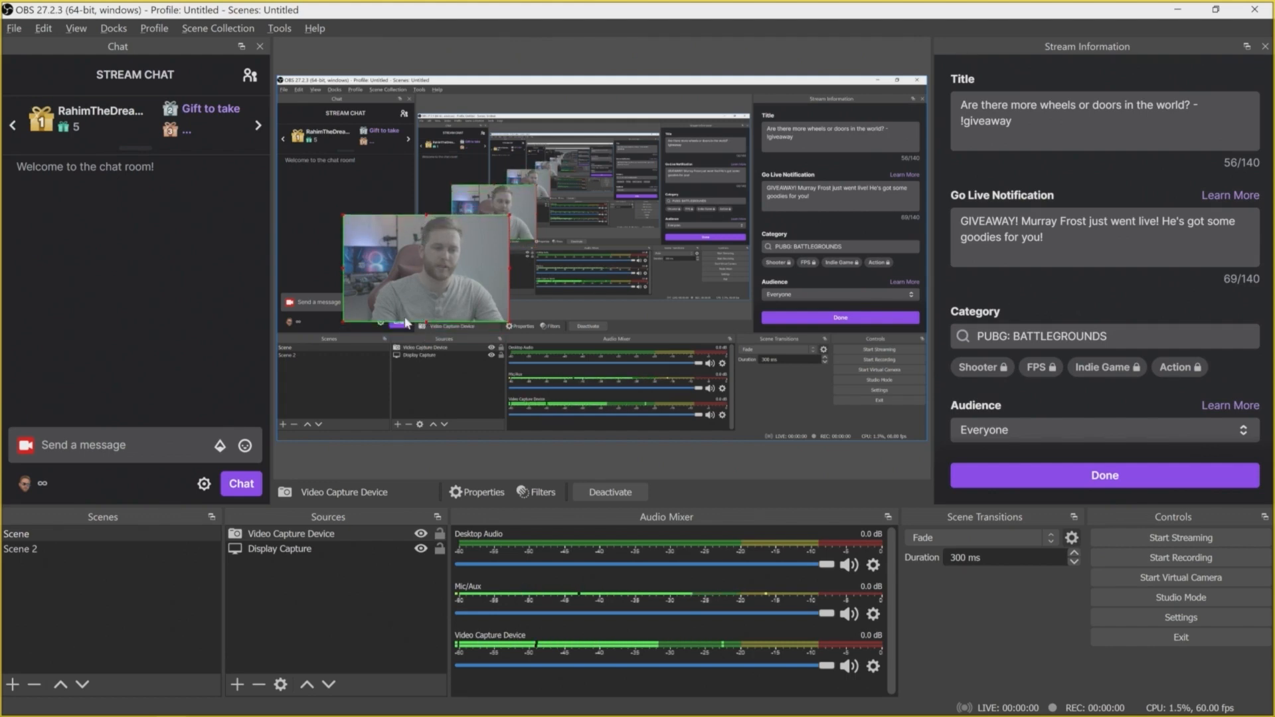
pyautogui.moveTo(439, 271); pyautogui.dragTo(380, 272)
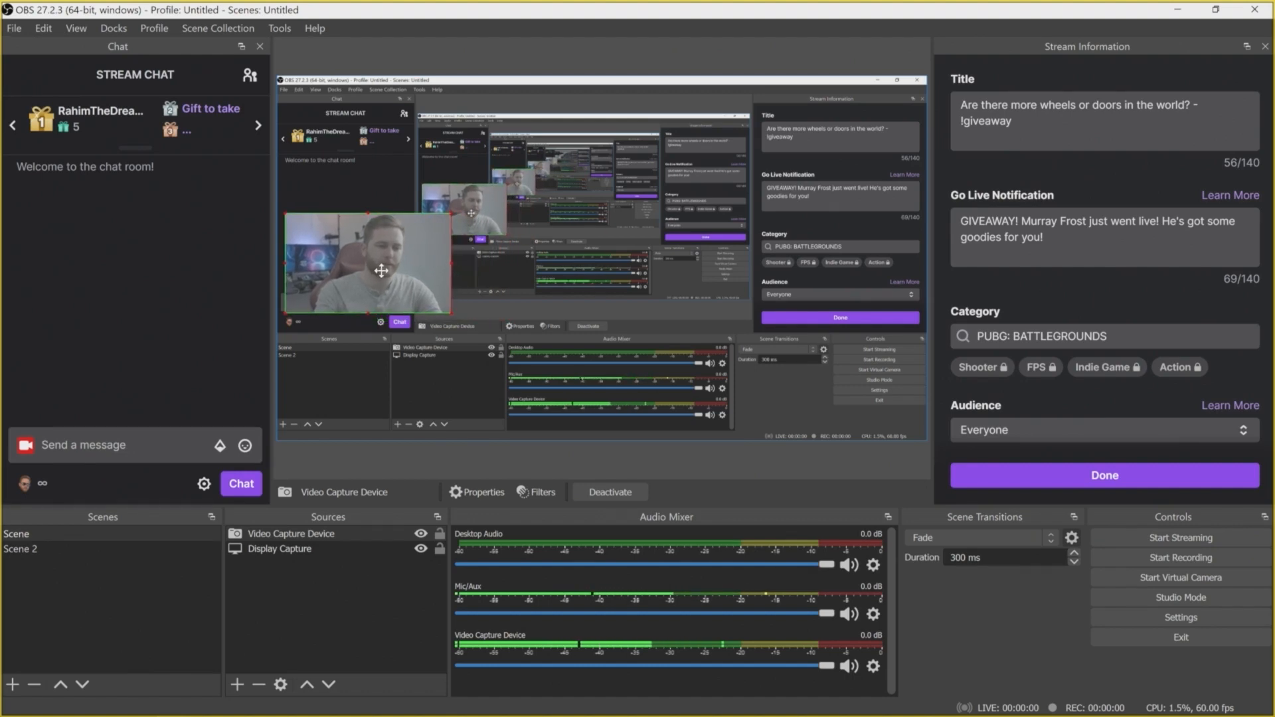
pyautogui.click(368, 465)
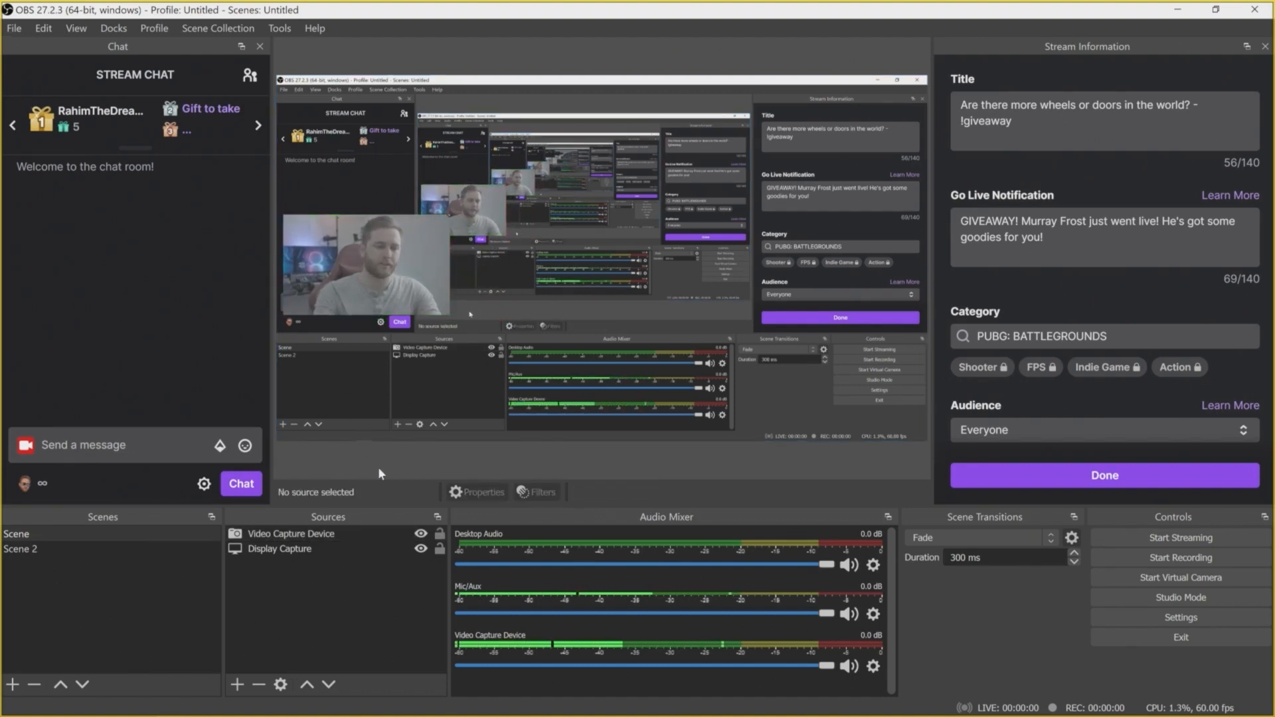
# Step: Hide and show the Display Capture source again, and minimize the OBS window to reveal the desktop
pyautogui.click(421, 549)
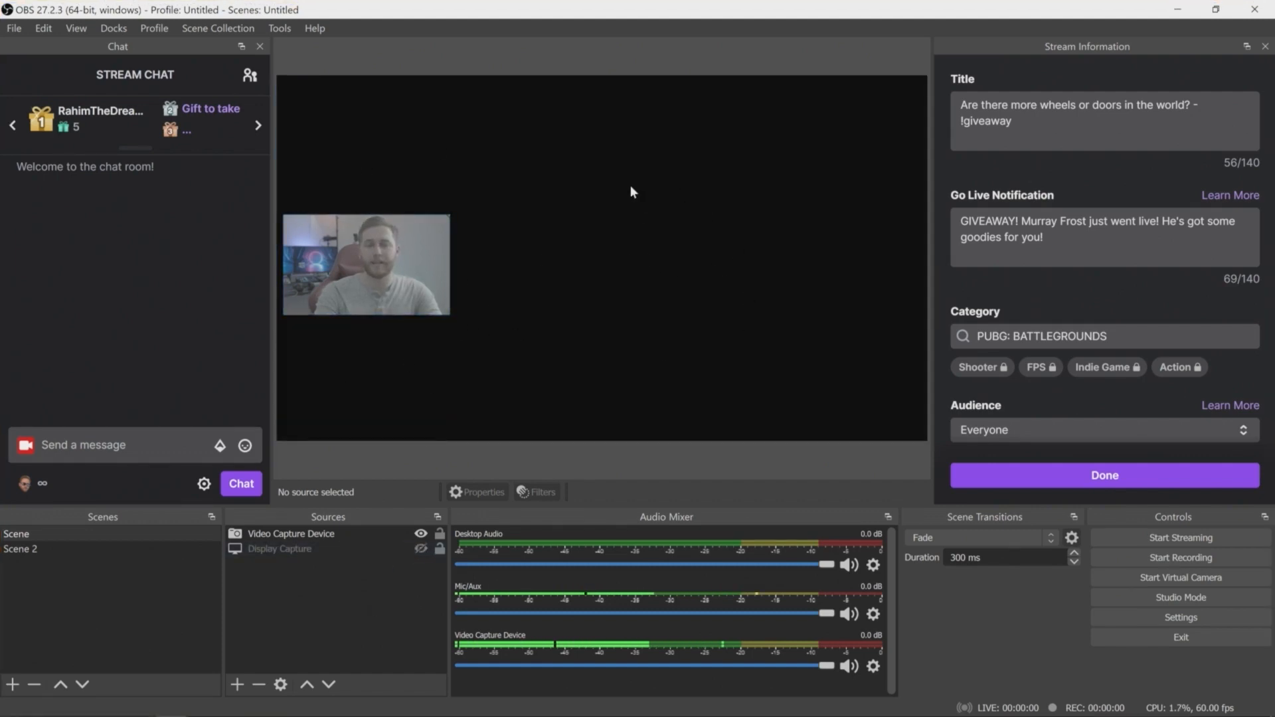
pyautogui.click(419, 548)
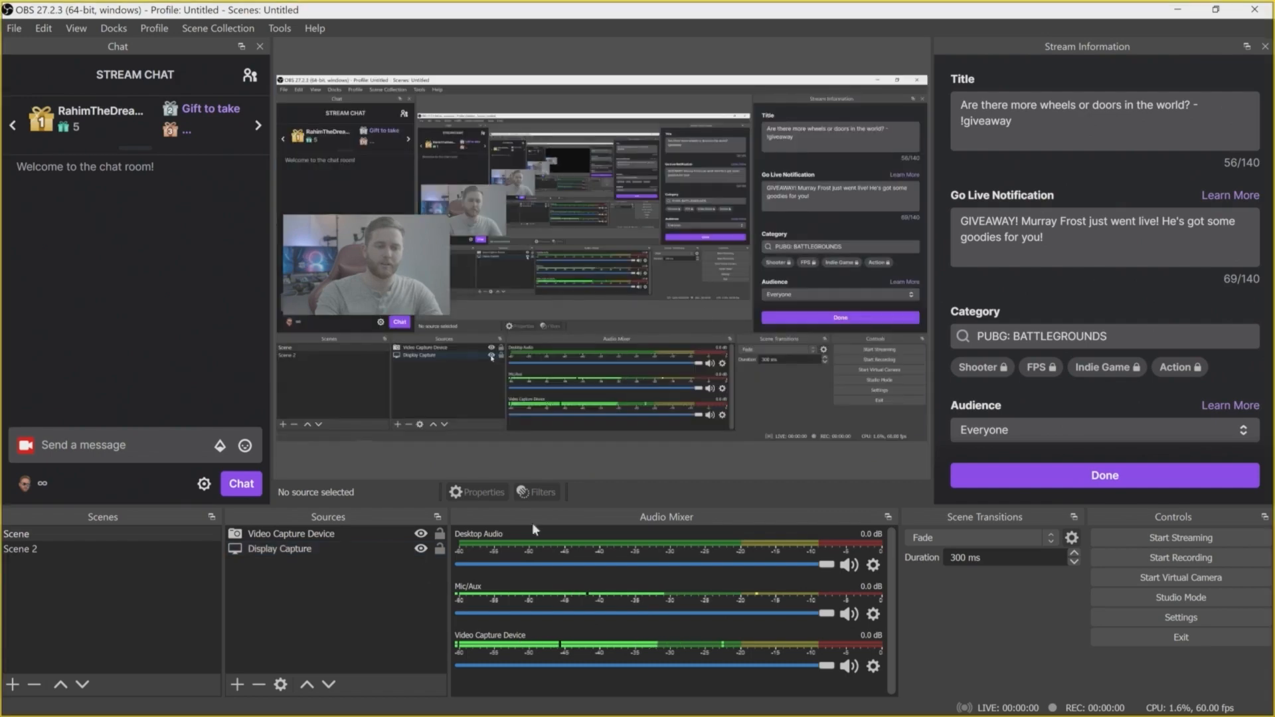
pyautogui.click(1177, 9)
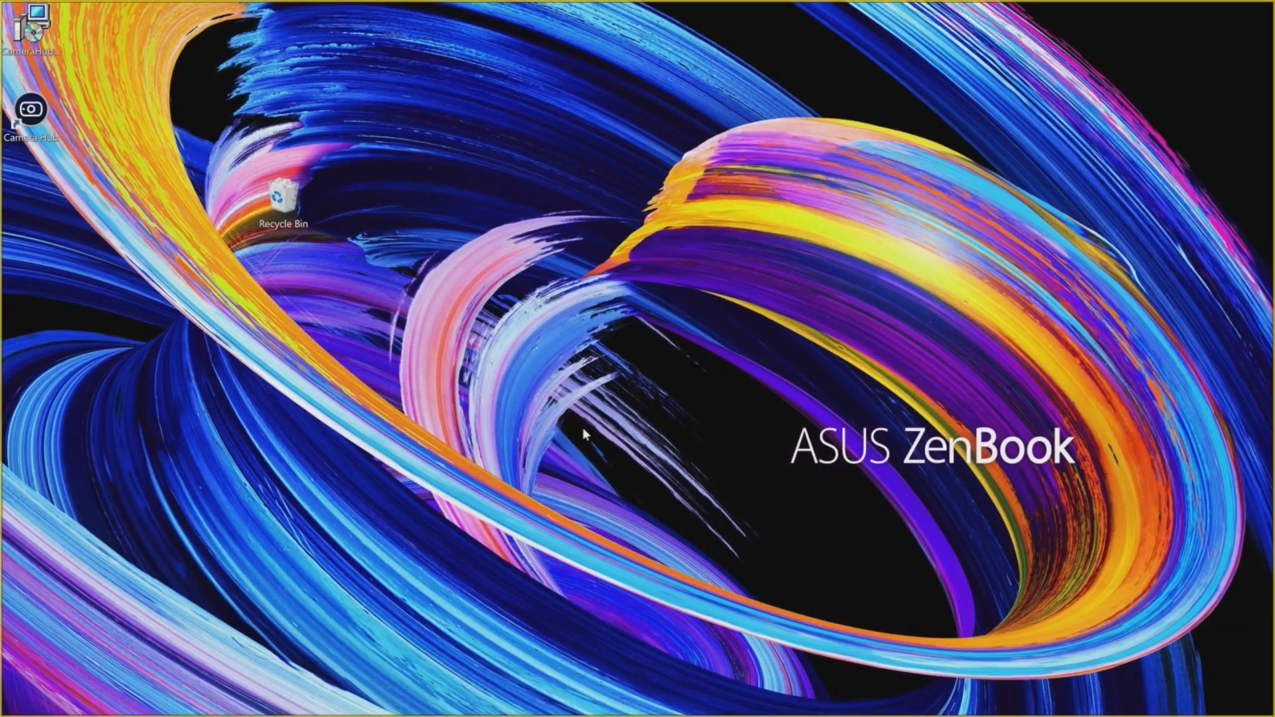
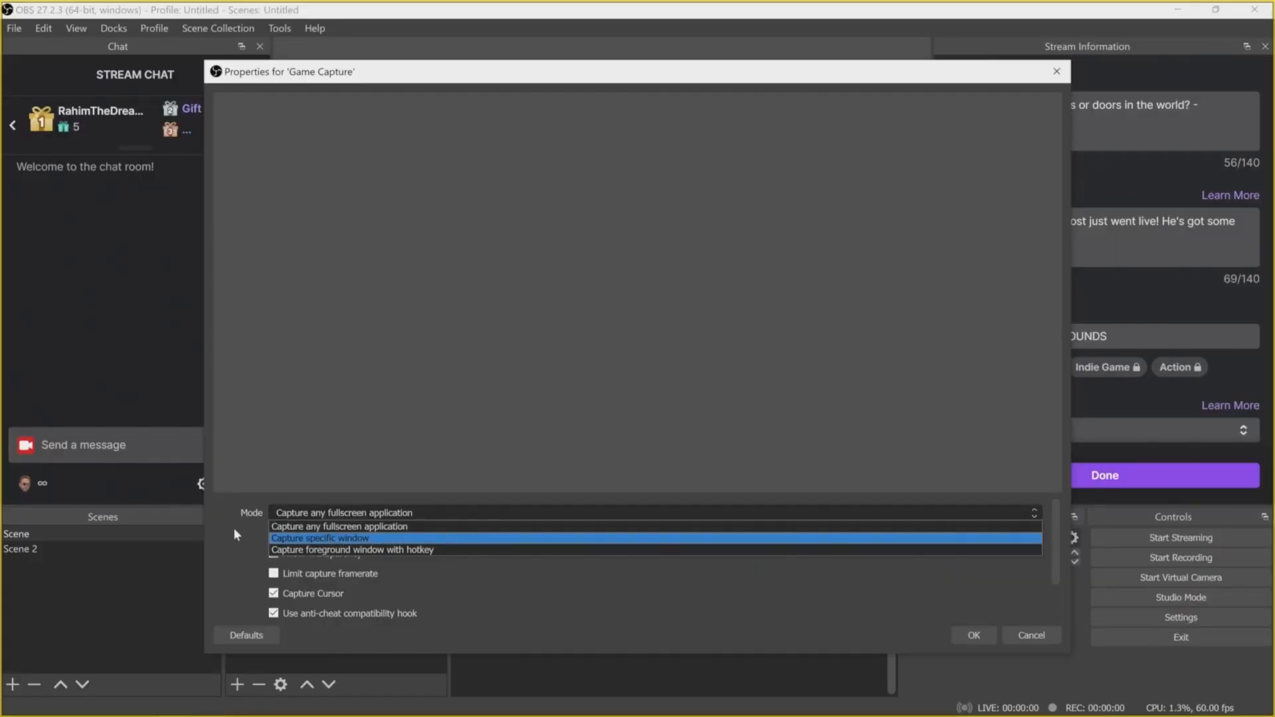
# Step: Review the Game Capture properties, leaving the mode at Capture any fullscreen application
pyautogui.click(233, 528)
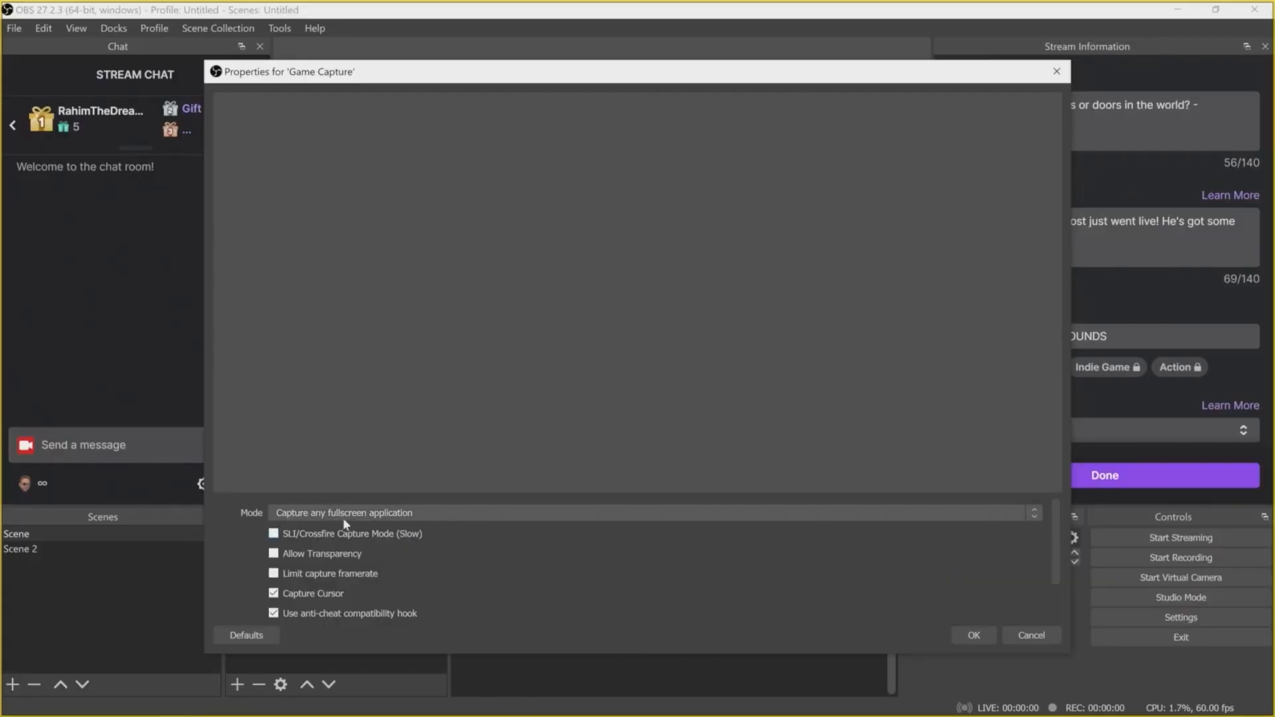
pyautogui.scroll(-2, 551, 593)
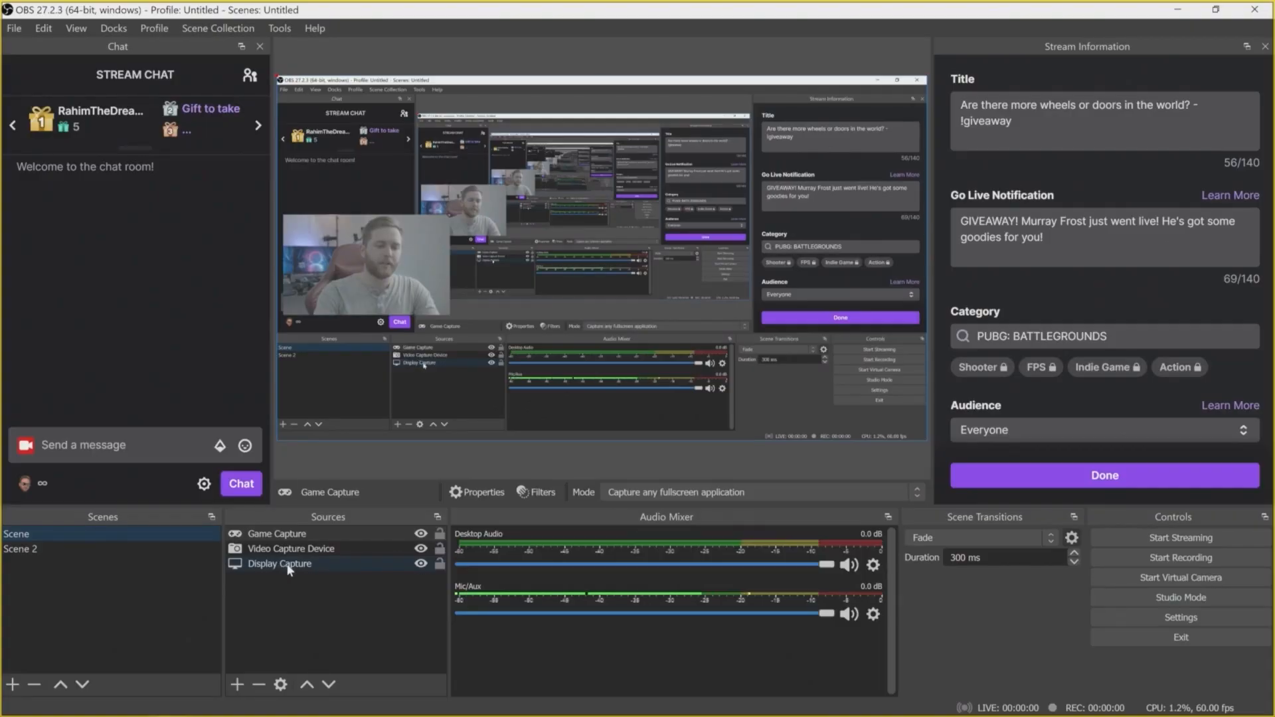
# Step: Place the Game Capture source below Video Capture Device in the source order and remove Game Capture from the scene
pyautogui.click(291, 570)
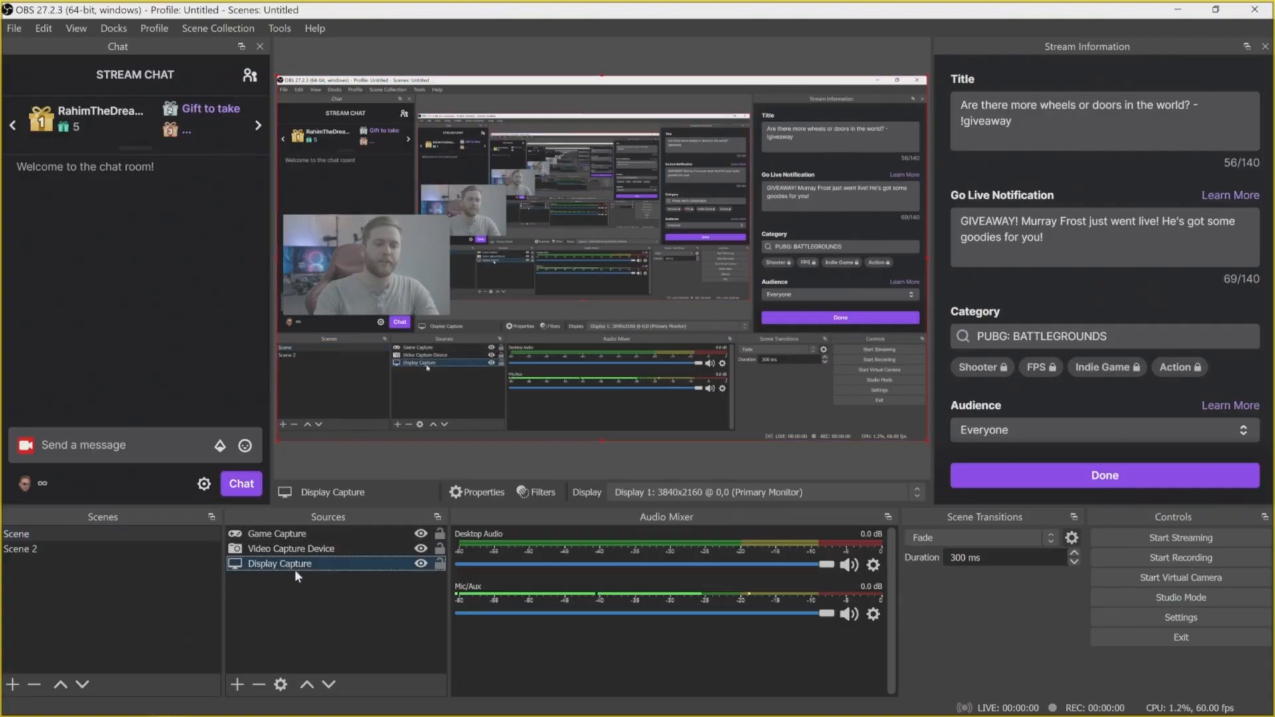
pyautogui.moveTo(290, 541); pyautogui.dragTo(287, 560)
pyautogui.click(299, 534)
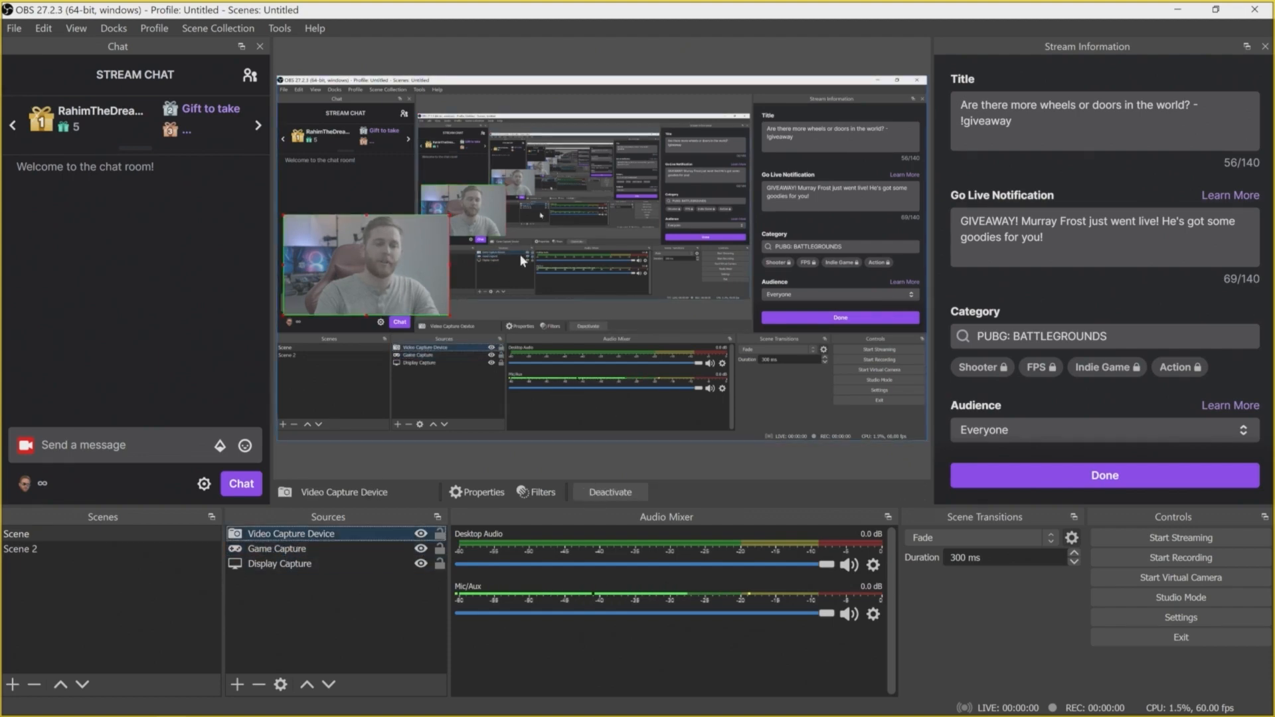
pyautogui.click(360, 549)
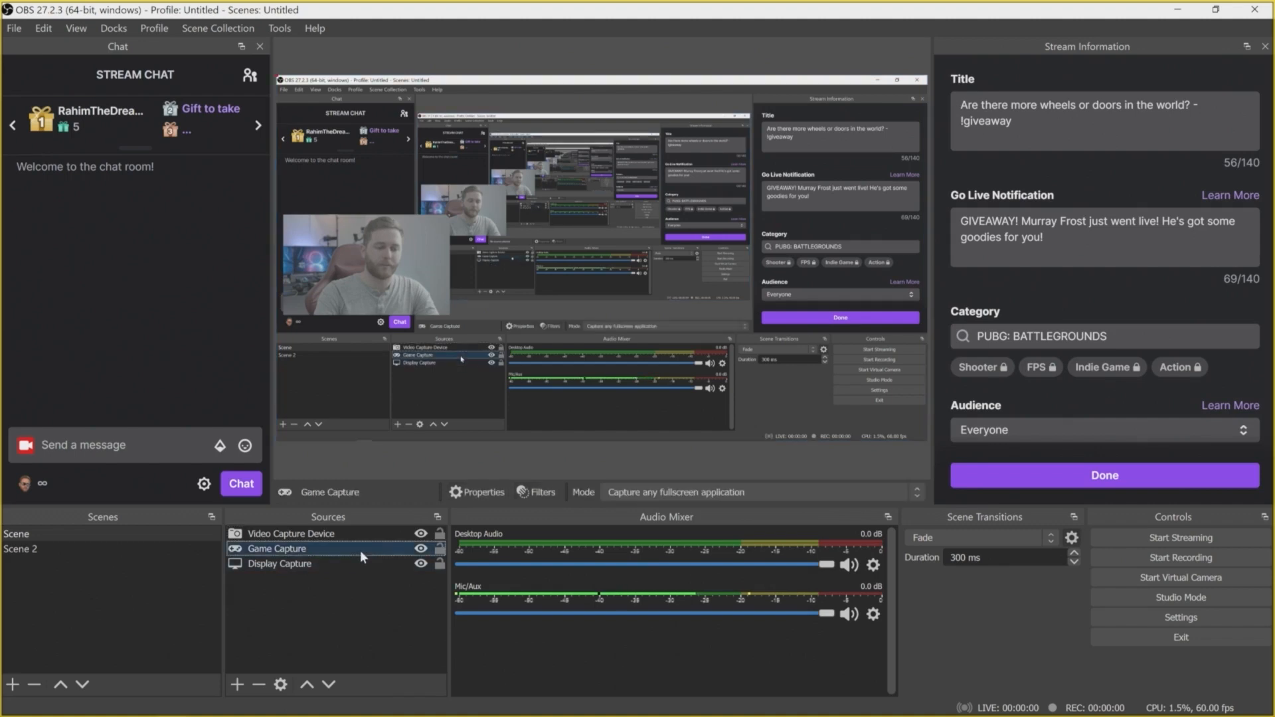
# Step: Move Video Capture Device below Display Capture in the source order and put it back on top
pyautogui.click(305, 534)
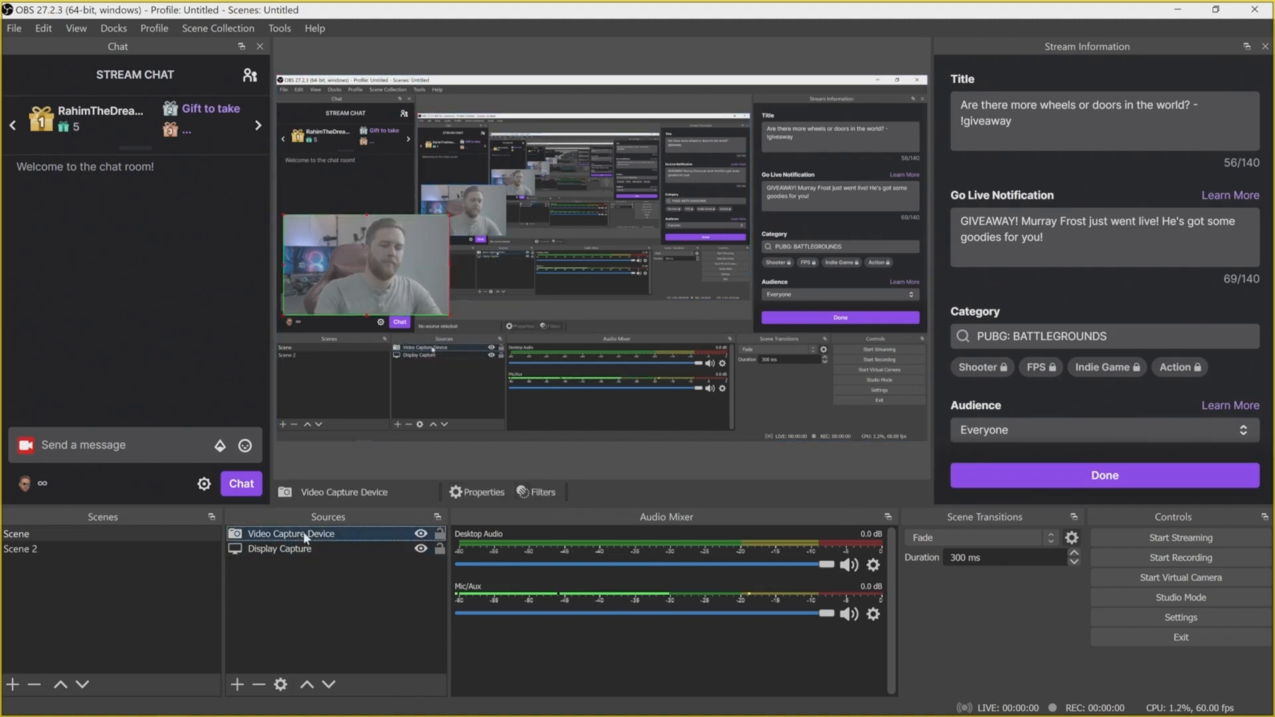
pyautogui.click(315, 552)
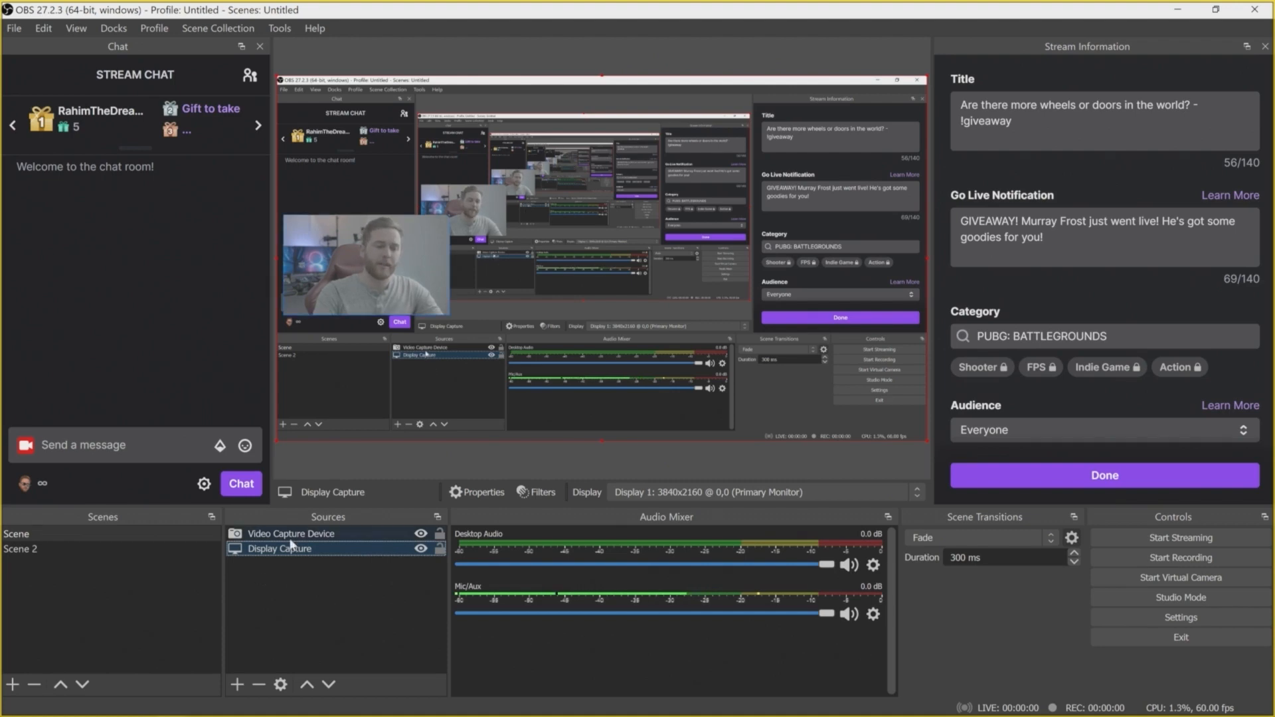
pyautogui.moveTo(292, 535); pyautogui.dragTo(299, 565)
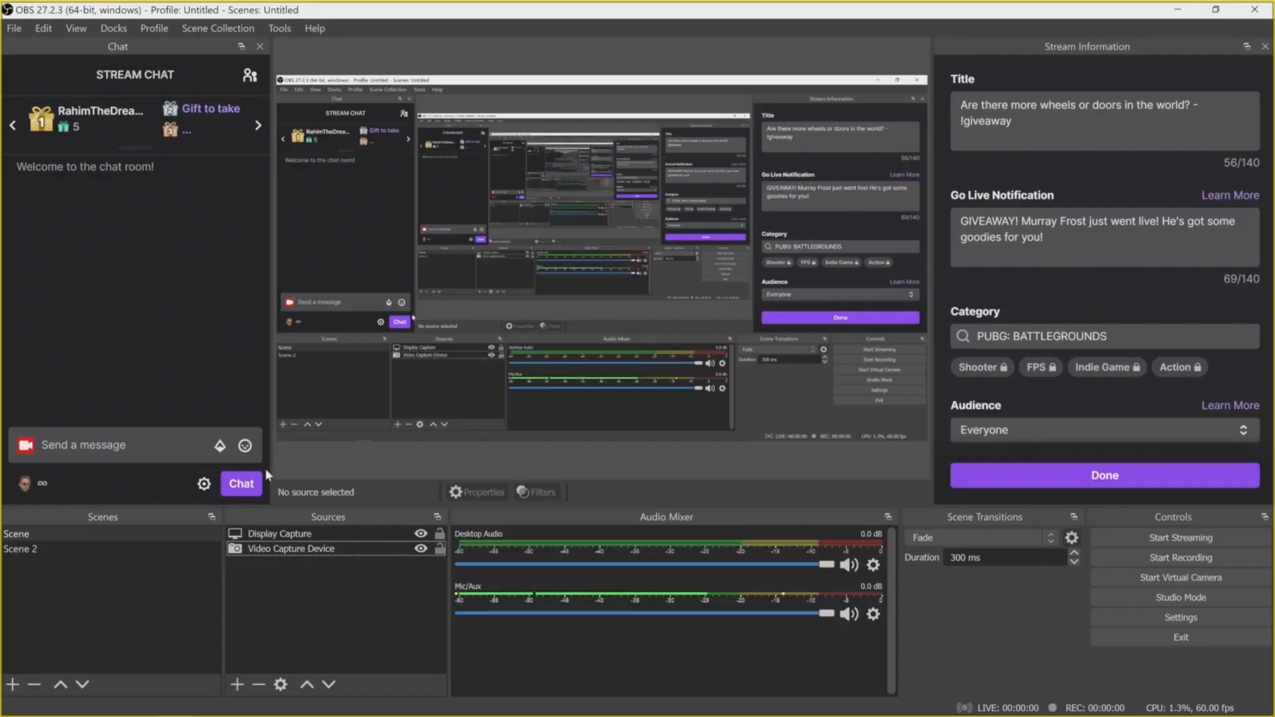
pyautogui.click(285, 549)
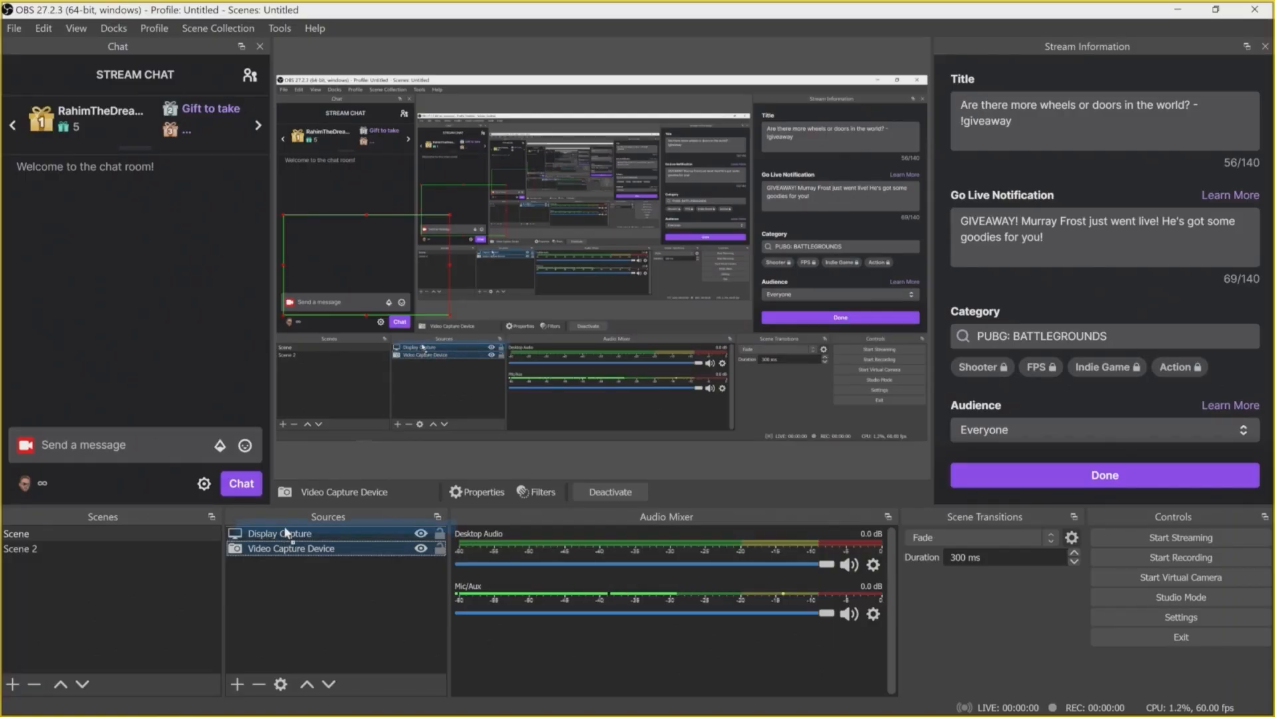
pyautogui.moveTo(286, 533); pyautogui.dragTo(285, 534)
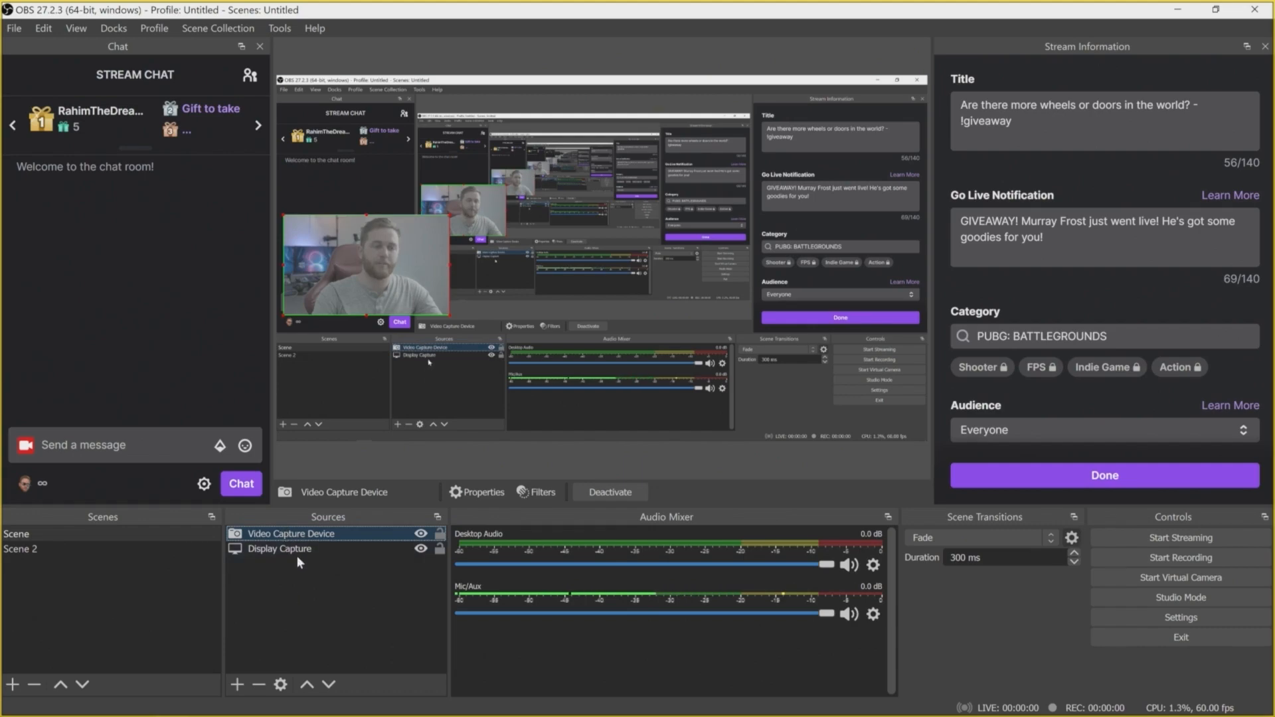
pyautogui.click(297, 550)
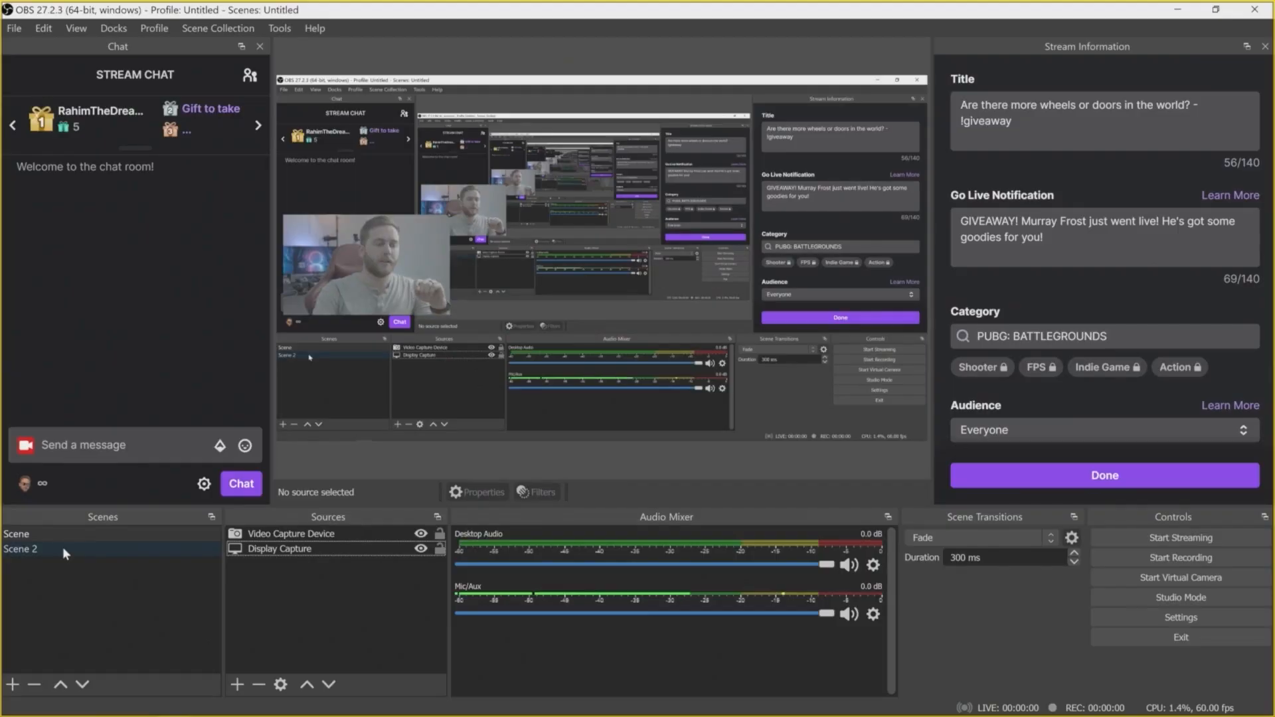
# Step: Add the existing Video Capture Device source to Scene 2 and enlarge it to fill the canvas
pyautogui.click(62, 548)
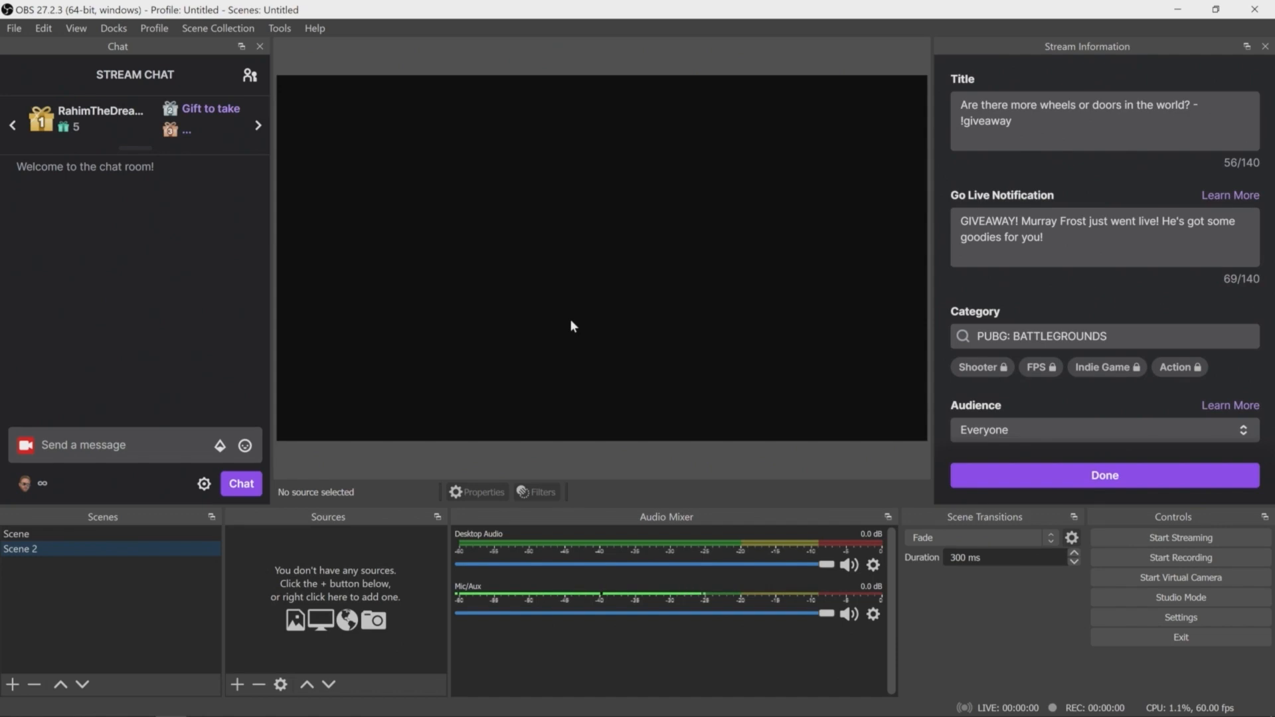
pyautogui.rightClick(357, 565)
pyautogui.moveTo(393, 577)
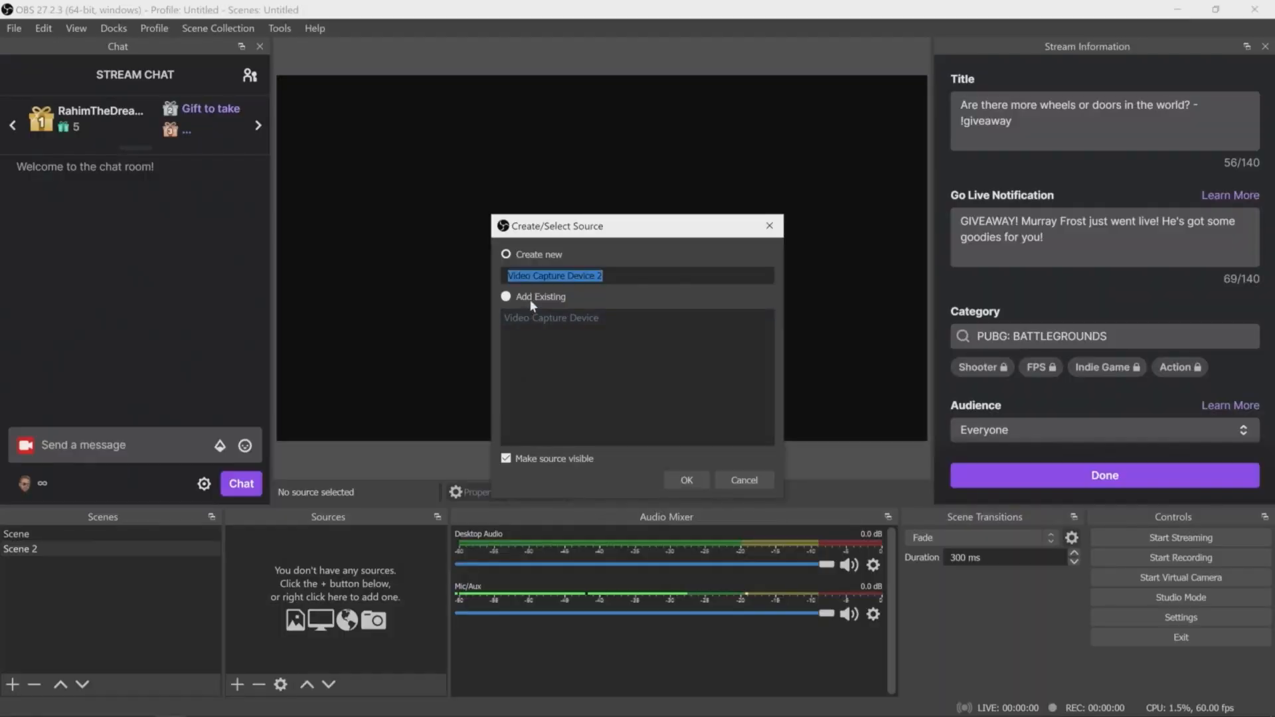
pyautogui.click(530, 299)
pyautogui.click(545, 317)
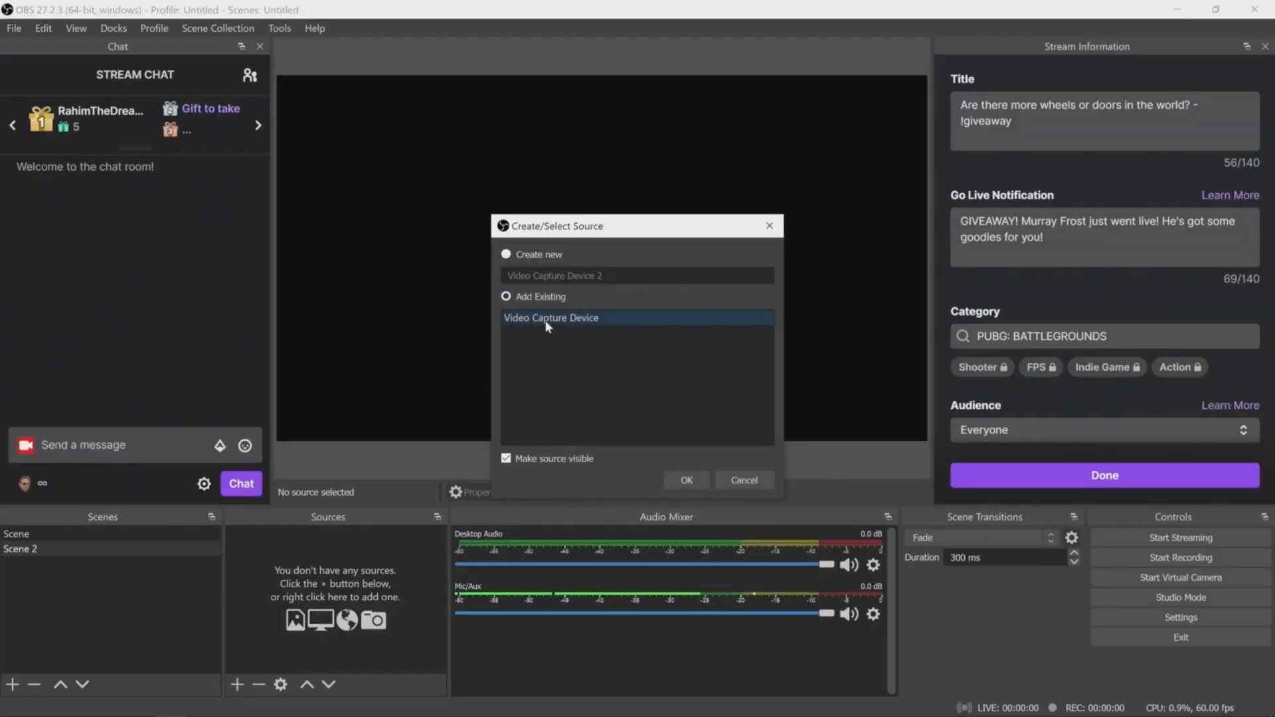
pyautogui.click(685, 480)
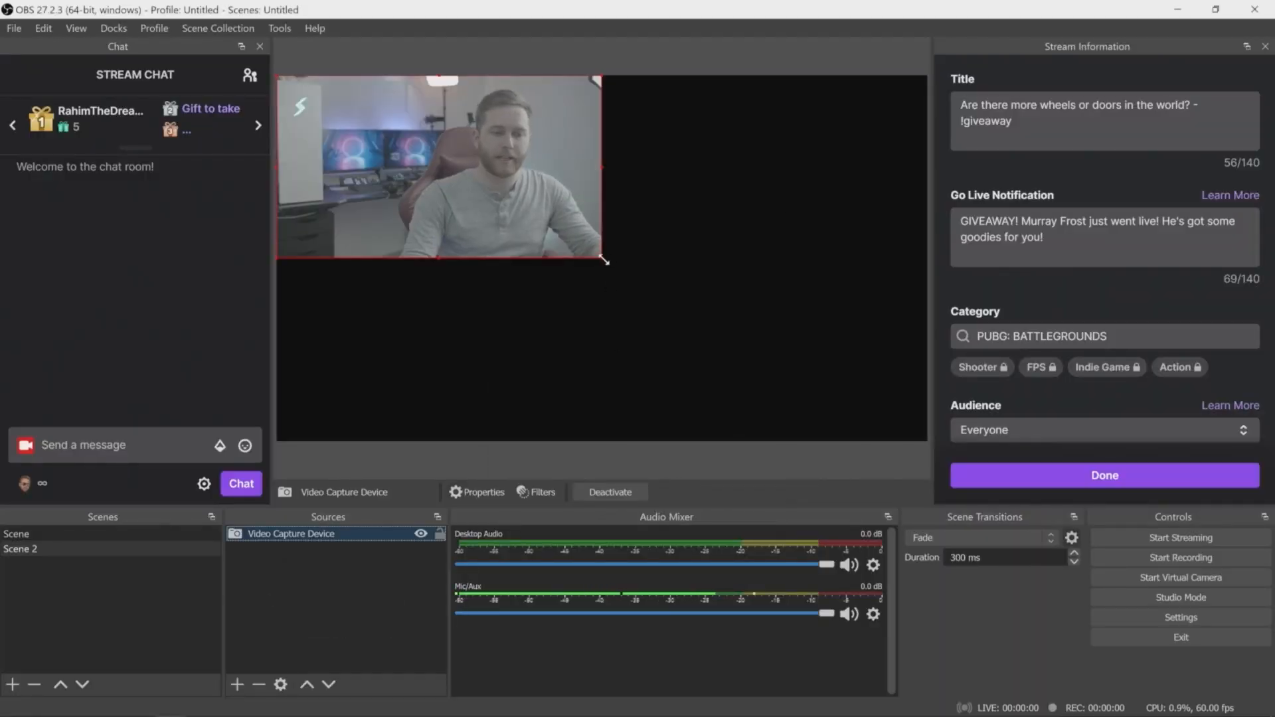
pyautogui.moveTo(604, 260); pyautogui.dragTo(898, 449)
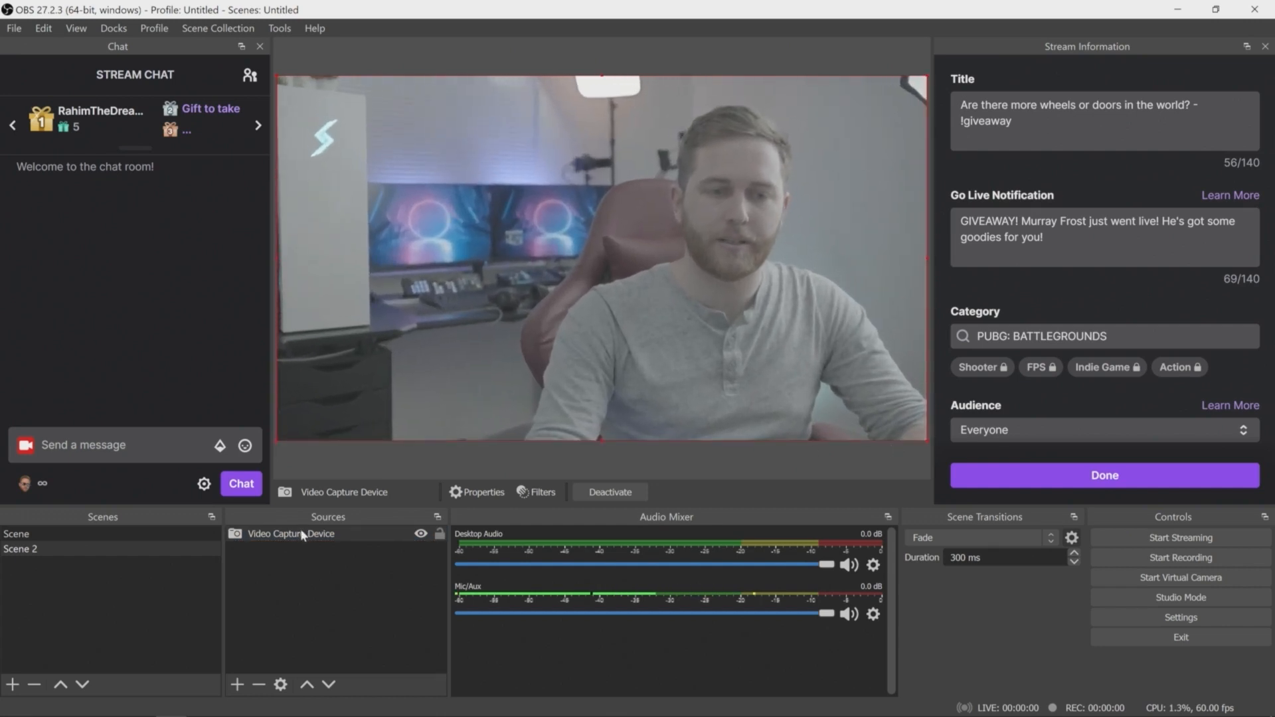
# Step: Try the lock on Scene 2's Video Capture Device source and test moving the camera image in the preview
pyautogui.click(317, 579)
pyautogui.click(383, 534)
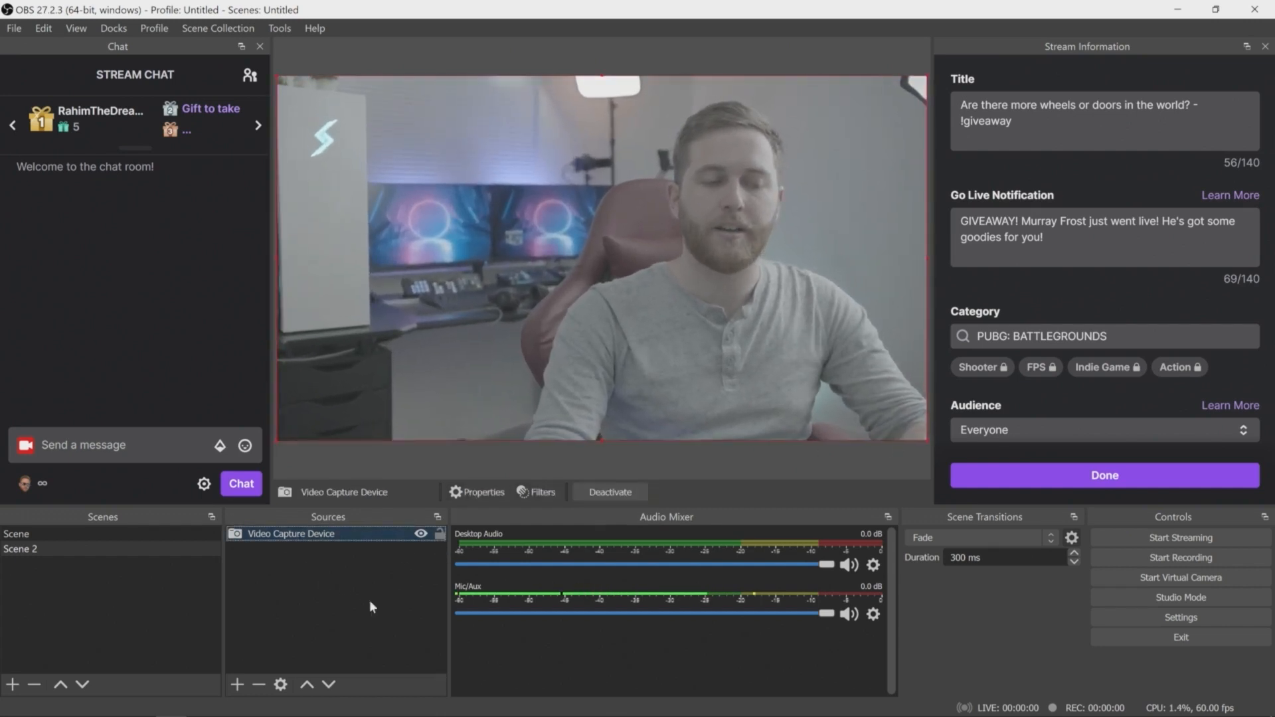
pyautogui.click(439, 533)
pyautogui.click(400, 583)
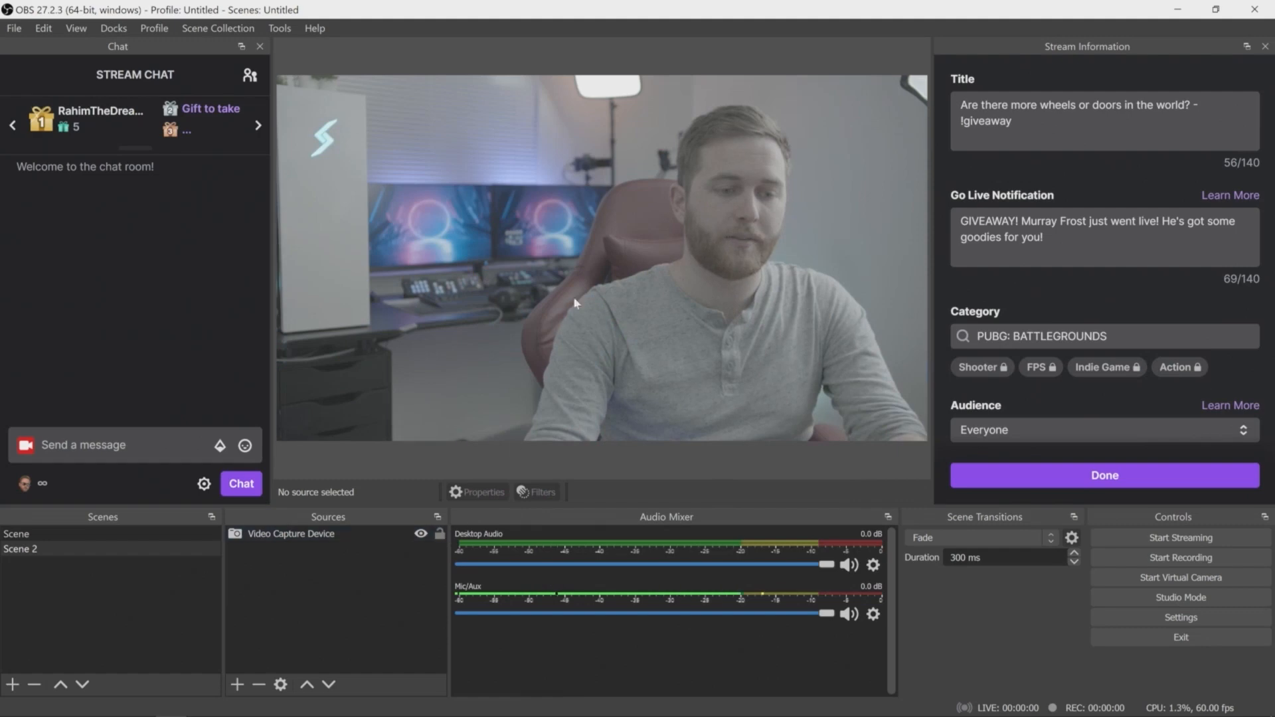
pyautogui.moveTo(573, 296); pyautogui.dragTo(593, 276)
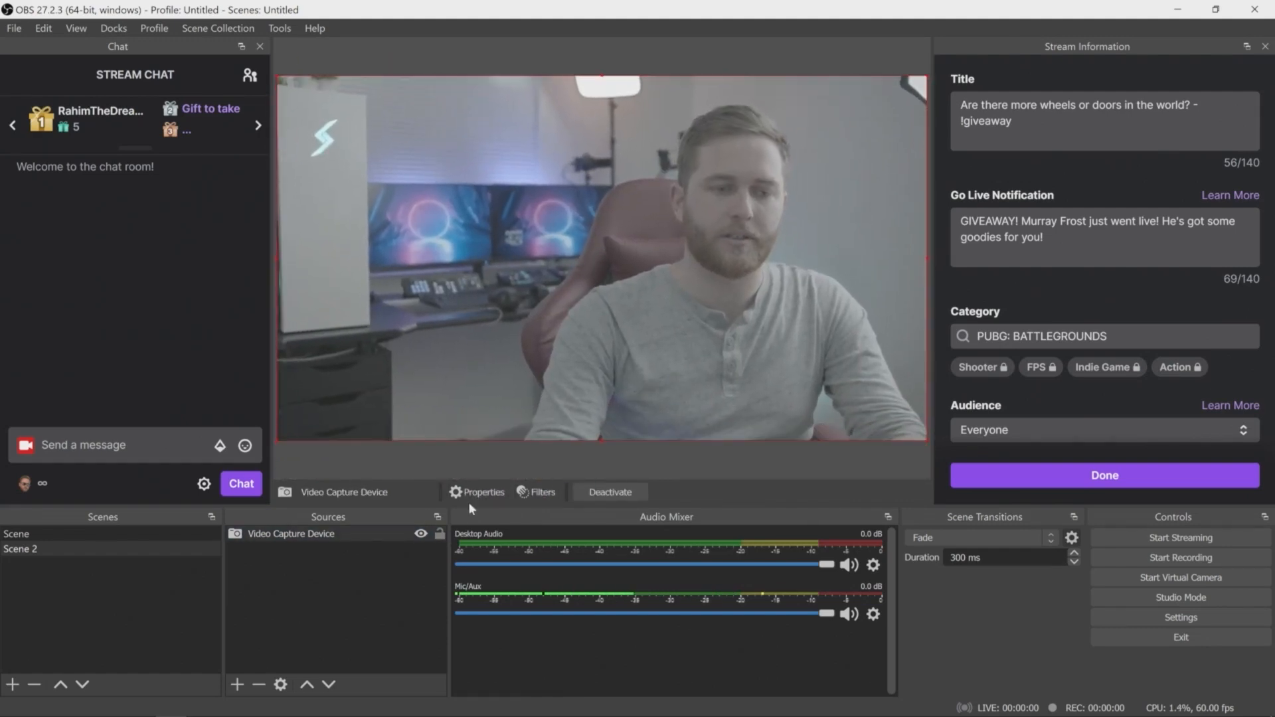
# Step: Switch to Chrome, enter StreamElements through its sign-up option and browse the existing overlays under My Overlays
pyautogui.click(388, 599)
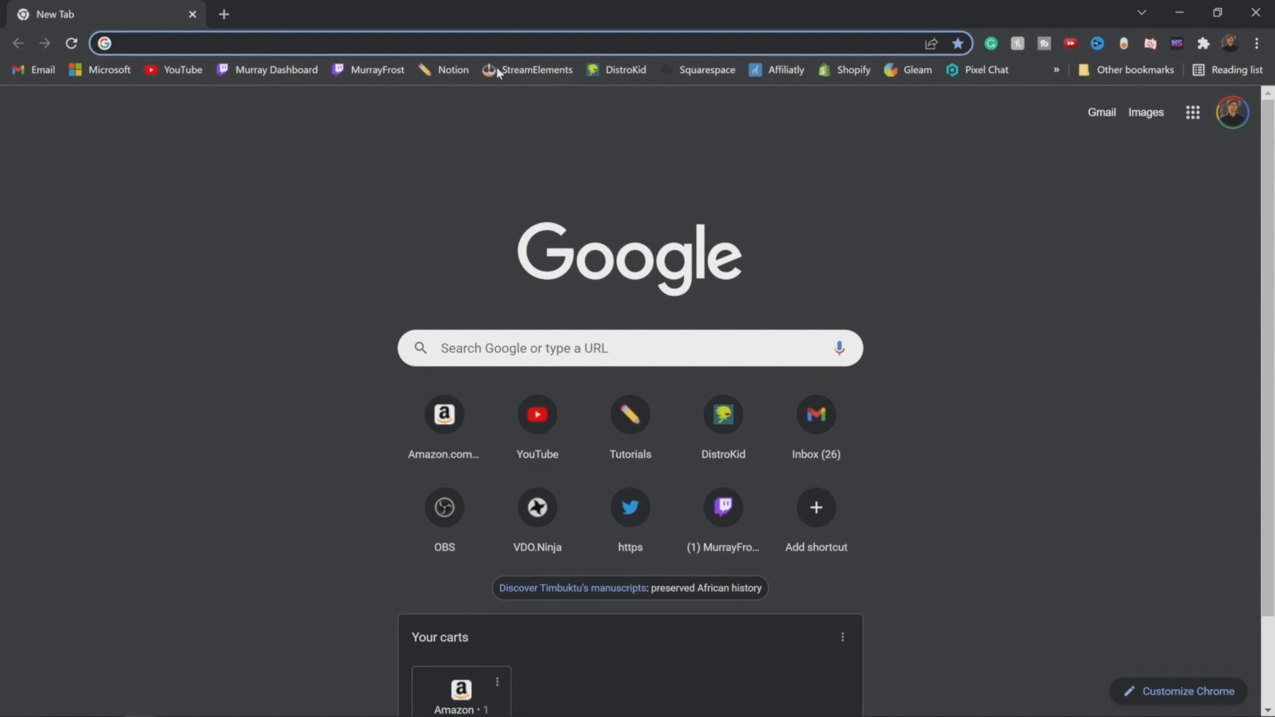
pyautogui.click(497, 71)
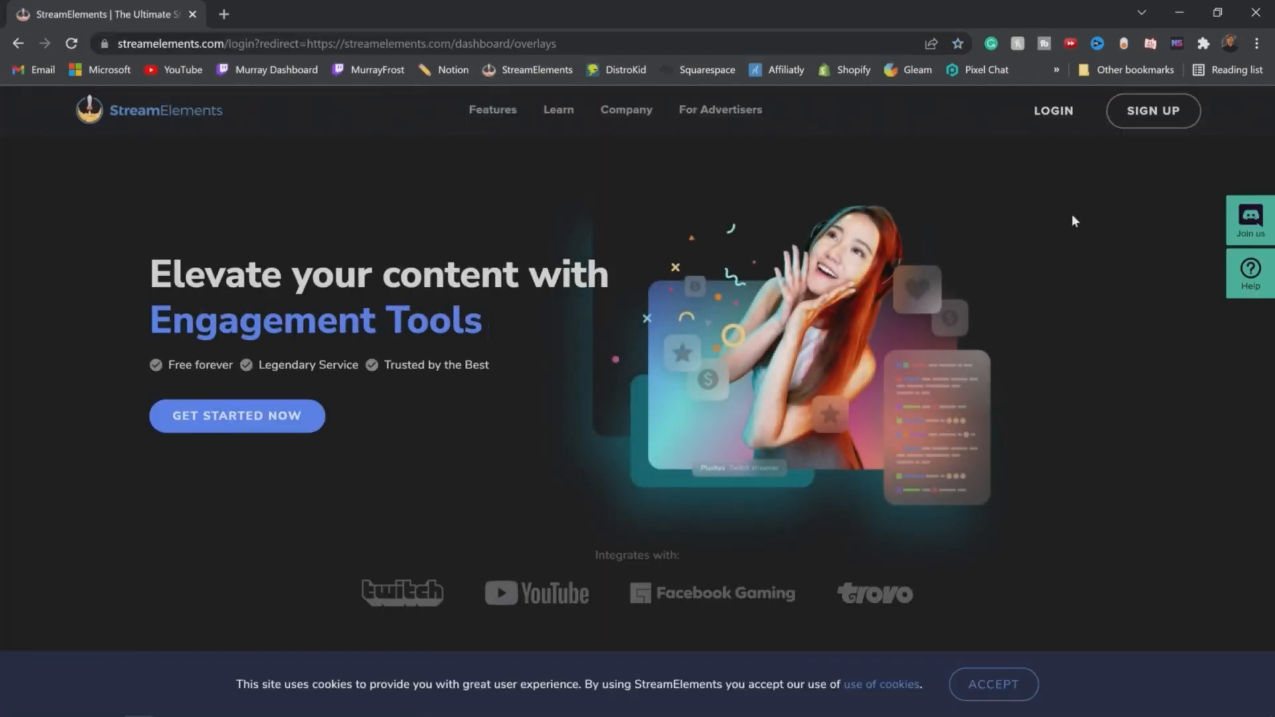
pyautogui.click(1149, 112)
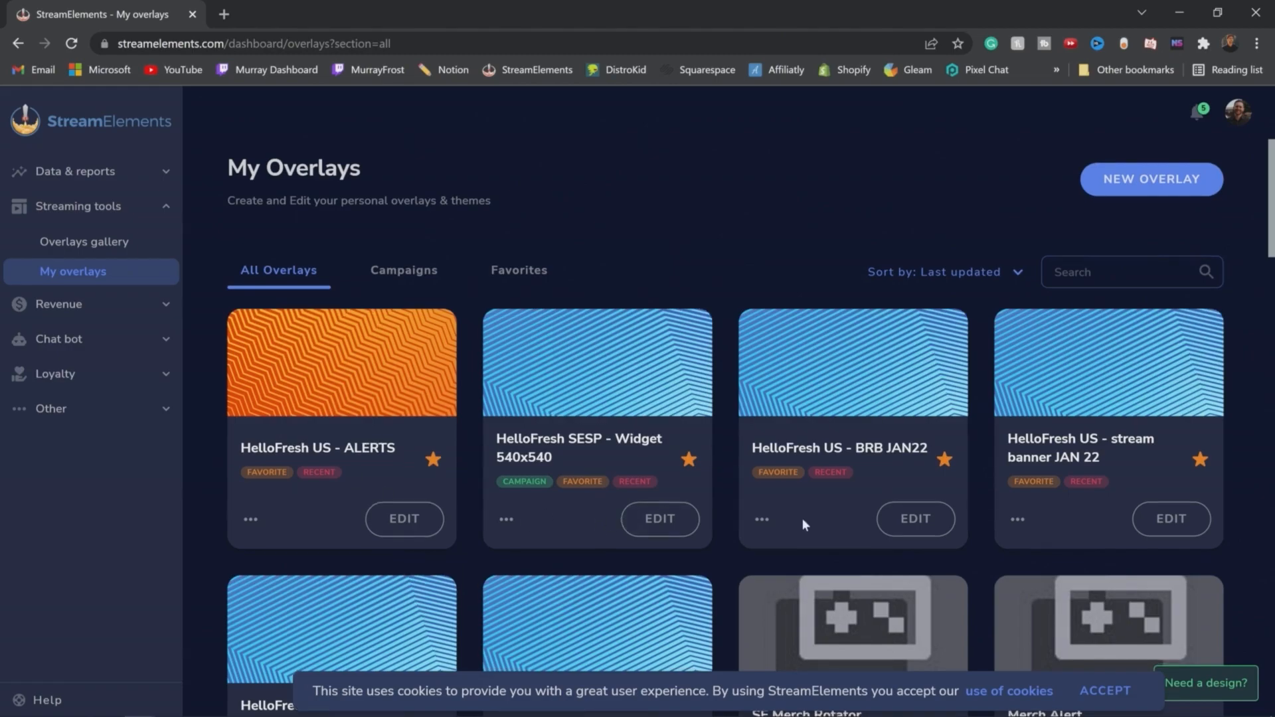
pyautogui.scroll(-5, 799, 524)
pyautogui.scroll(-8, 797, 530)
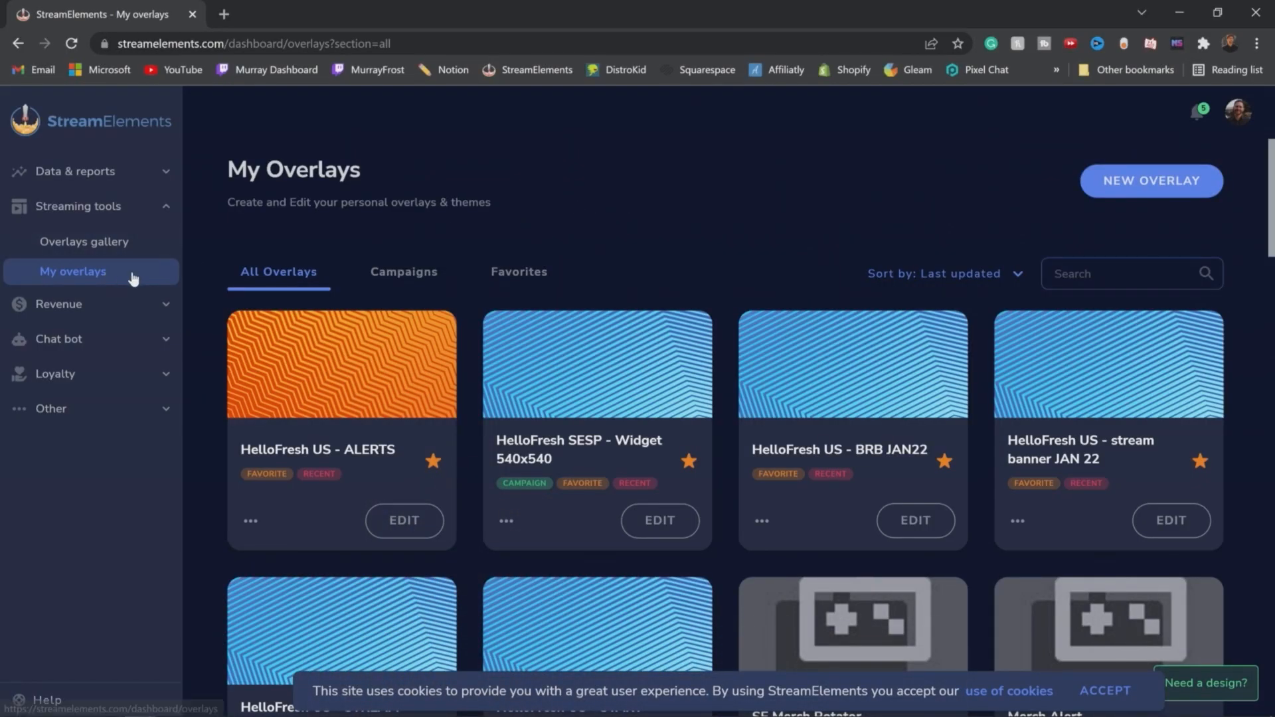
# Step: Create a new StreamElements overlay, trying 1440p before settling on a resolution of 1080p
pyautogui.click(1125, 186)
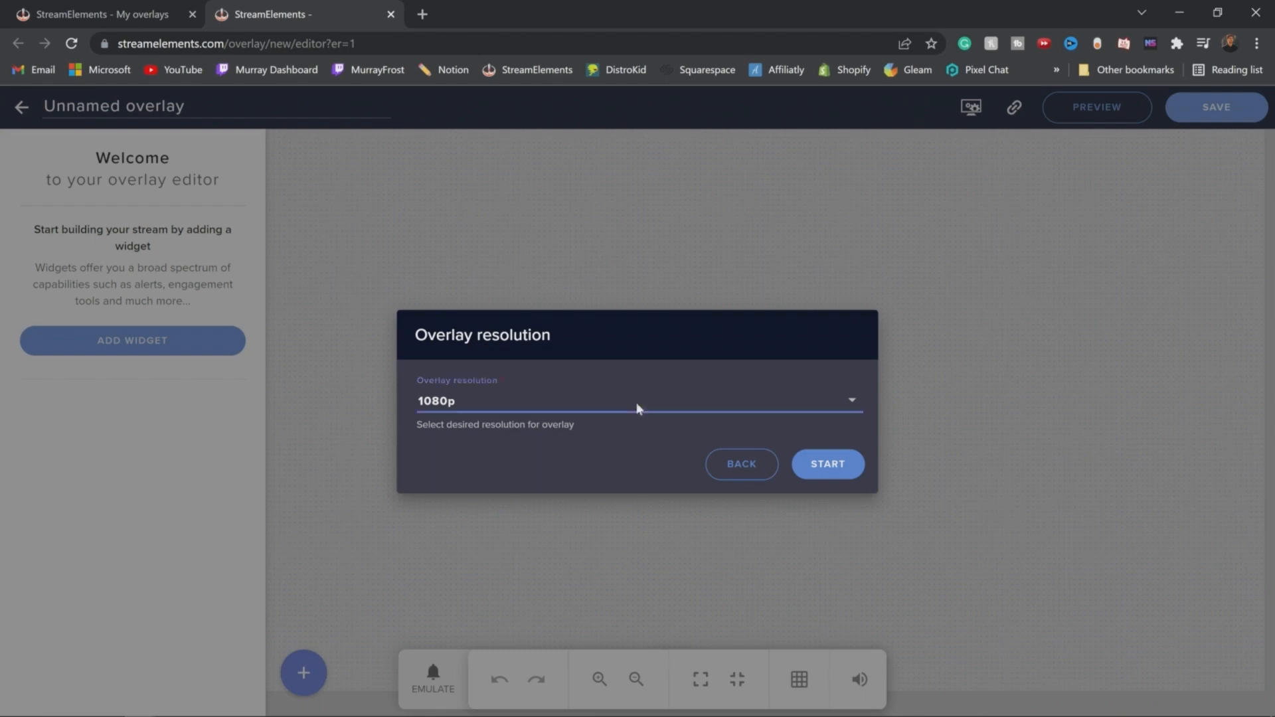
pyautogui.click(638, 409)
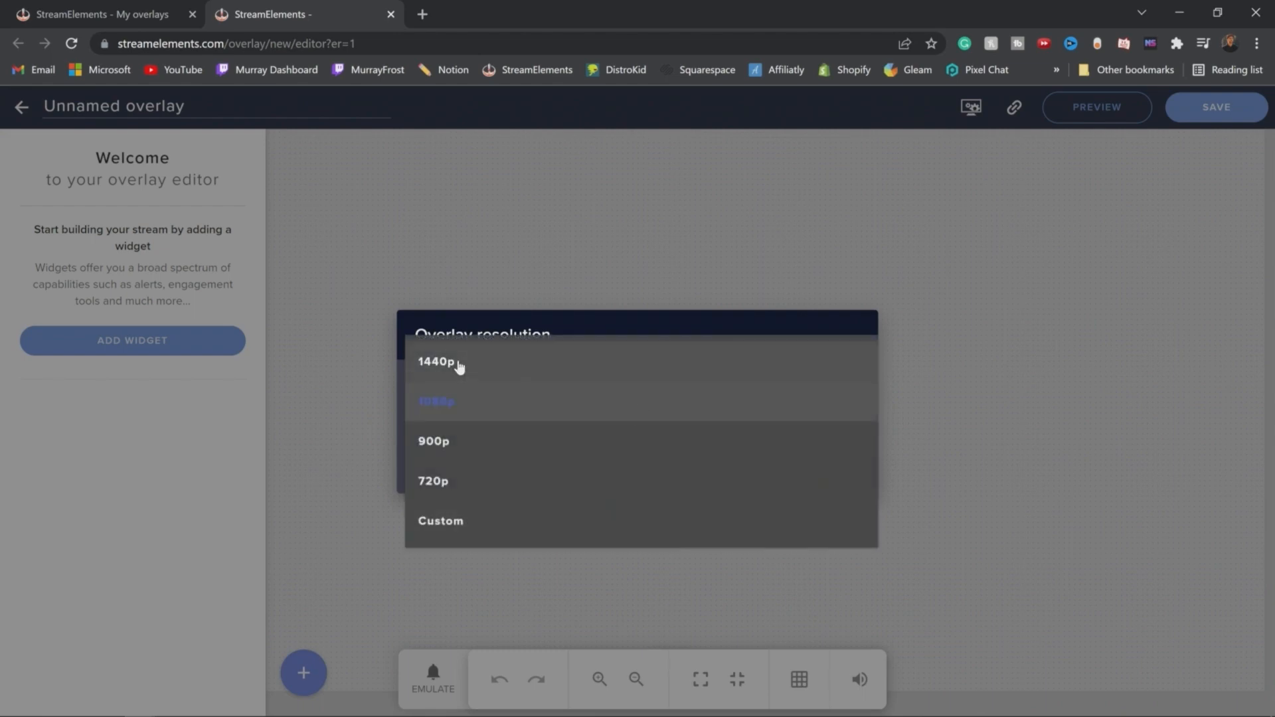
pyautogui.click(462, 369)
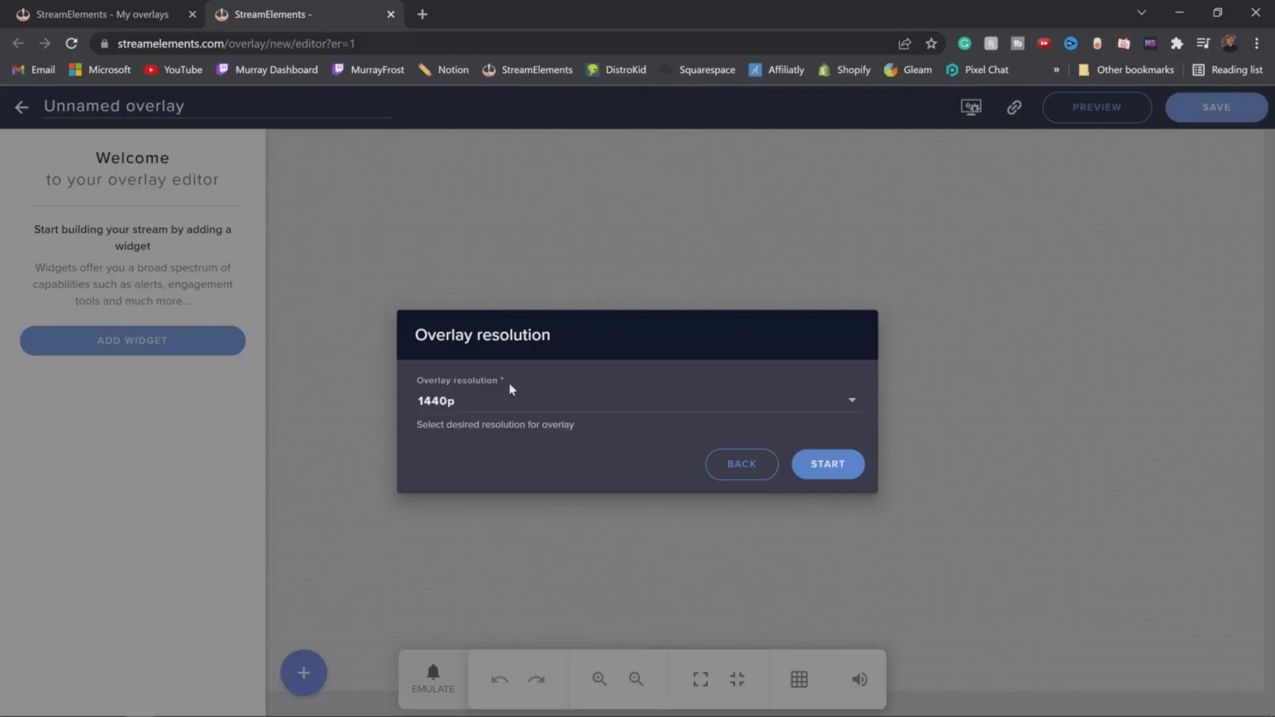
pyautogui.click(501, 404)
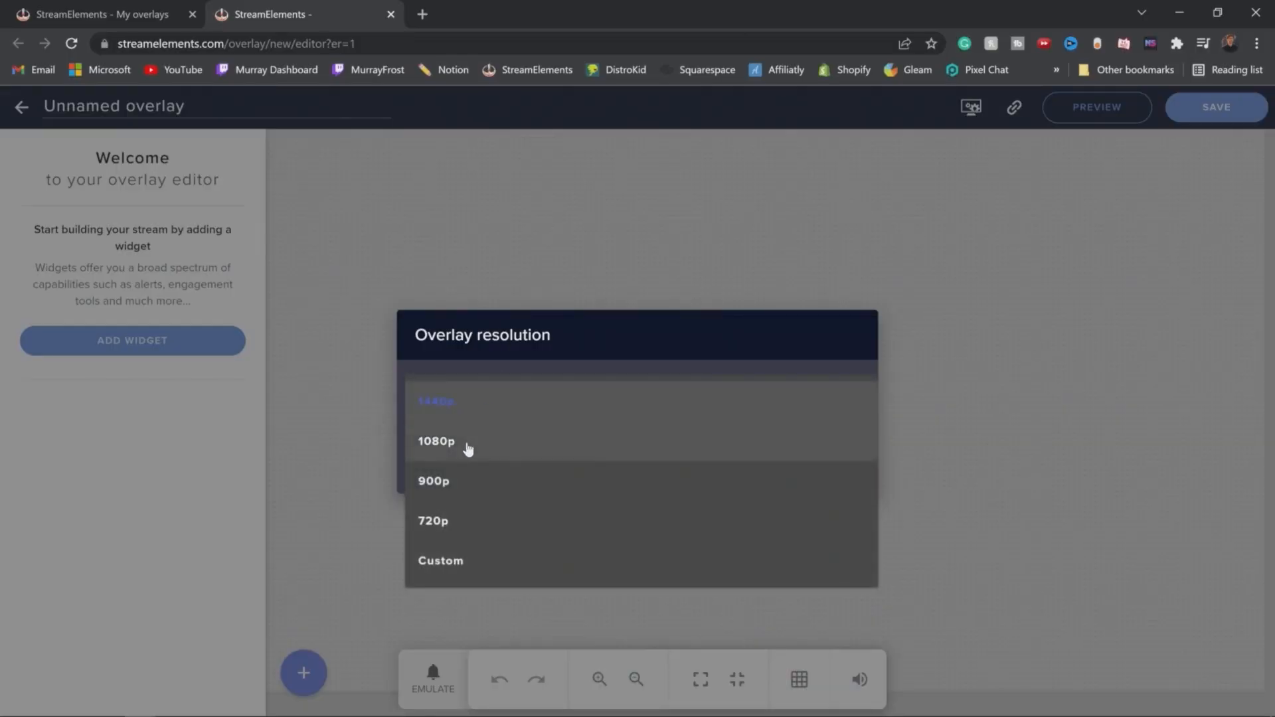
pyautogui.click(480, 435)
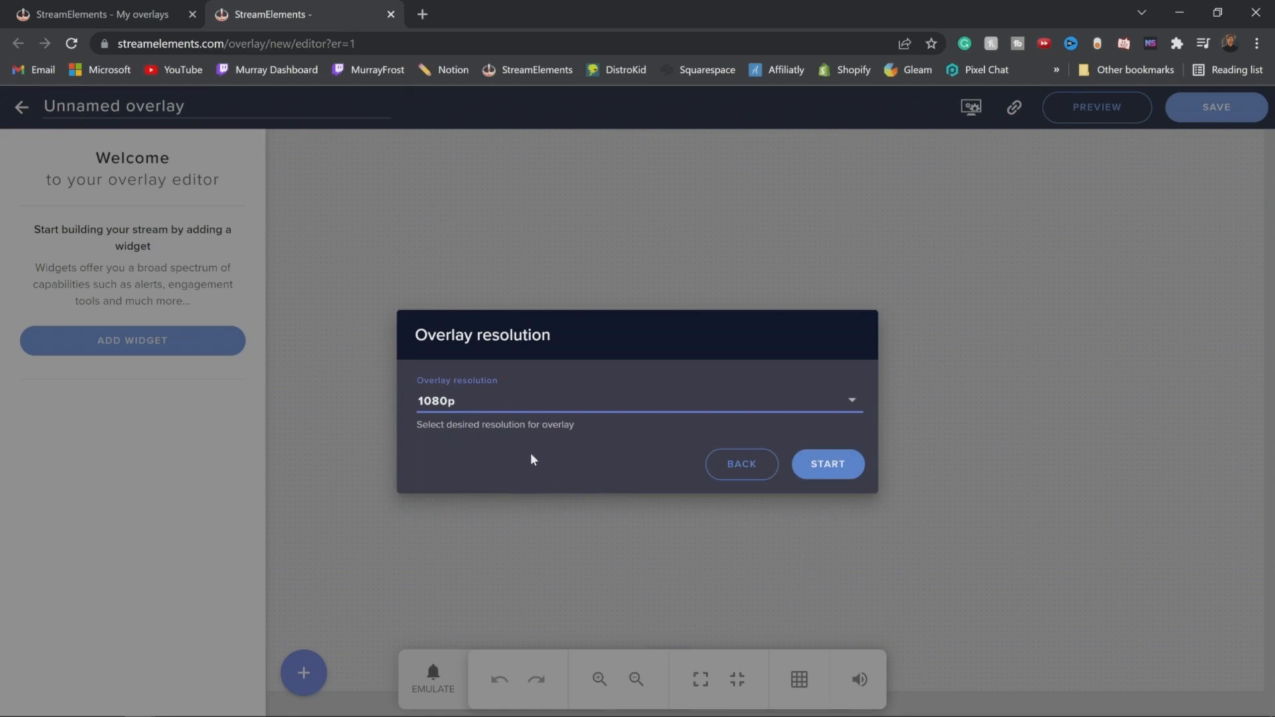
pyautogui.click(820, 467)
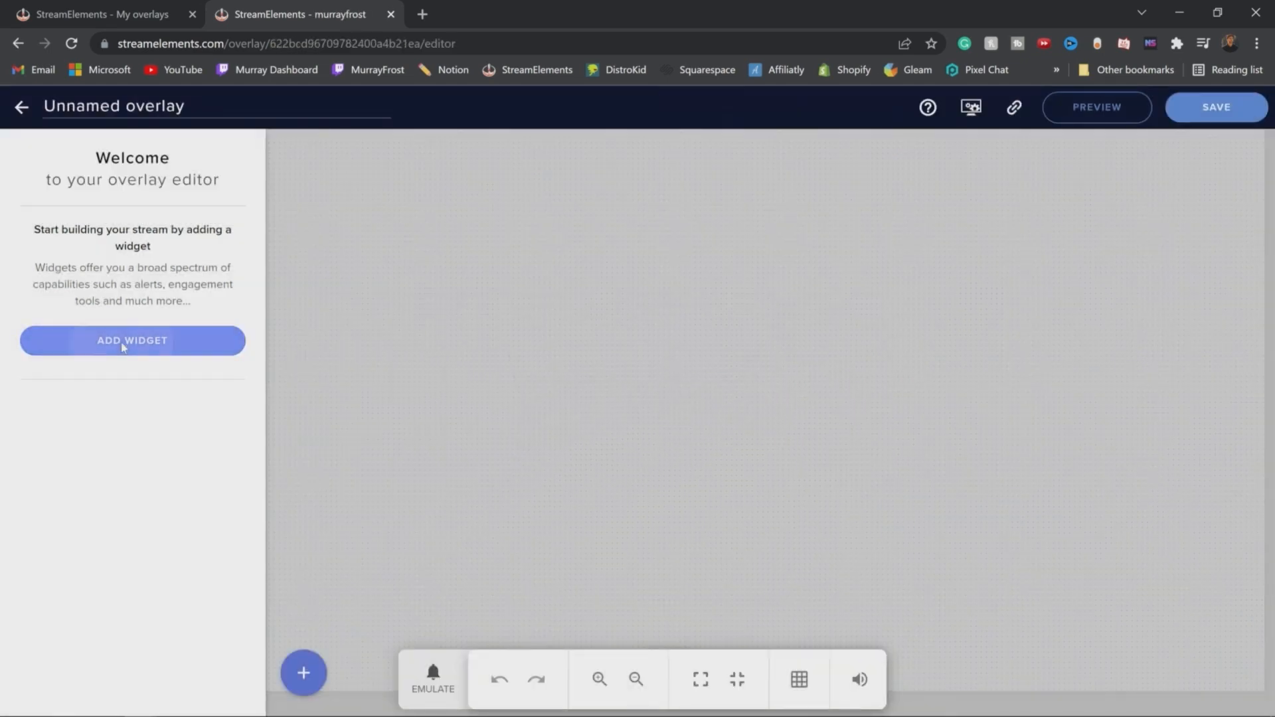
# Step: Add an AlertBox widget to the unnamed overlay and open its alert settings
pyautogui.click(122, 345)
pyautogui.moveTo(384, 325)
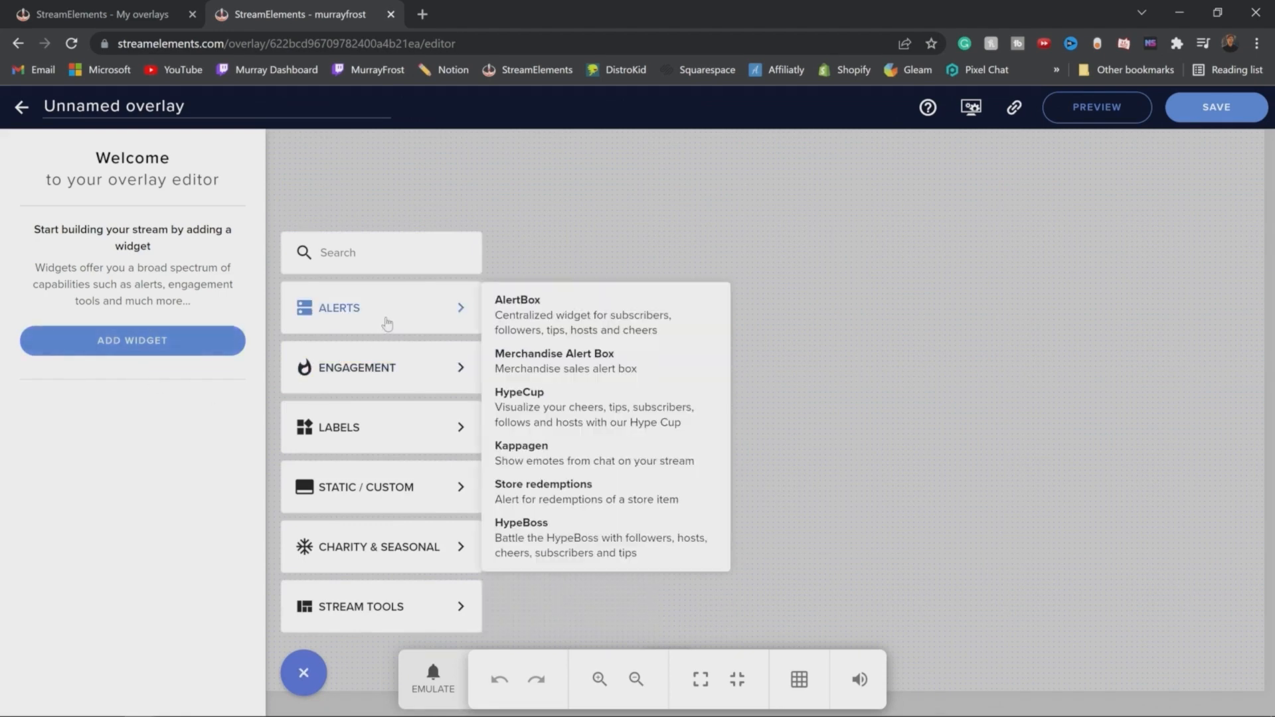
pyautogui.click(501, 320)
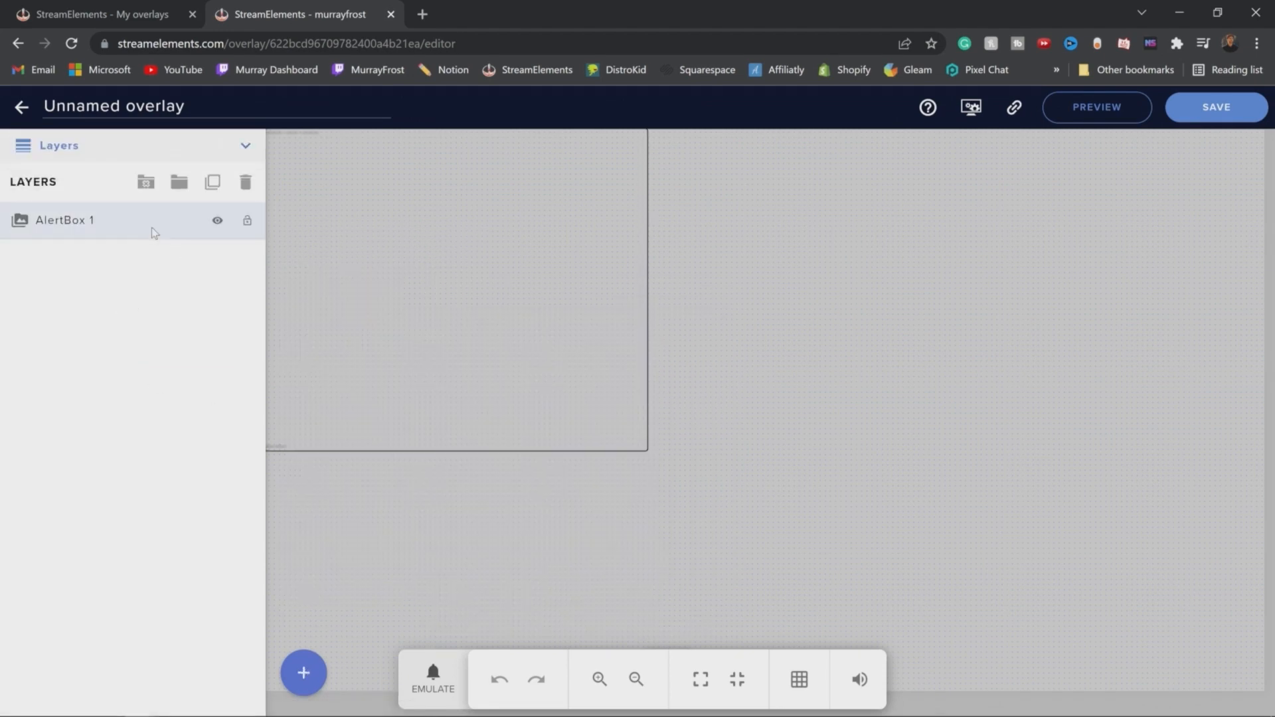
pyautogui.click(150, 226)
pyautogui.click(128, 255)
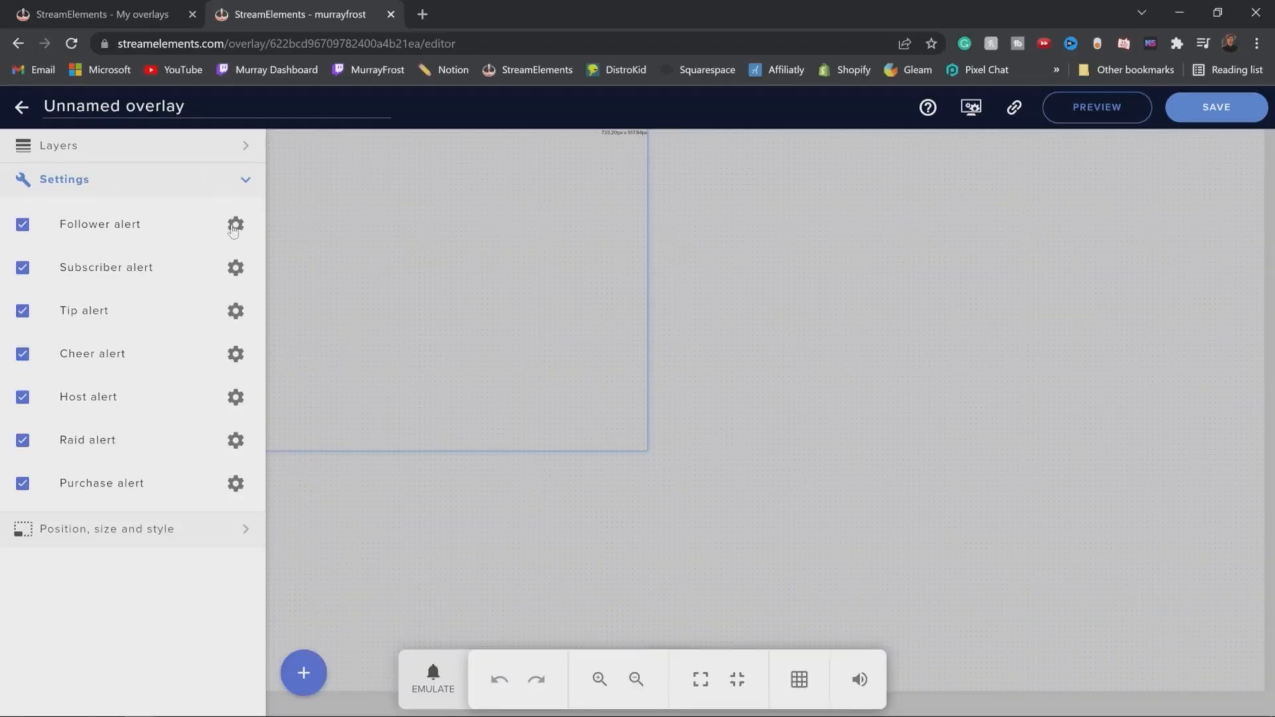
# Step: Set the follower alert's default.ogg sound volume to 44% and review its alert message without editing the text
pyautogui.click(235, 225)
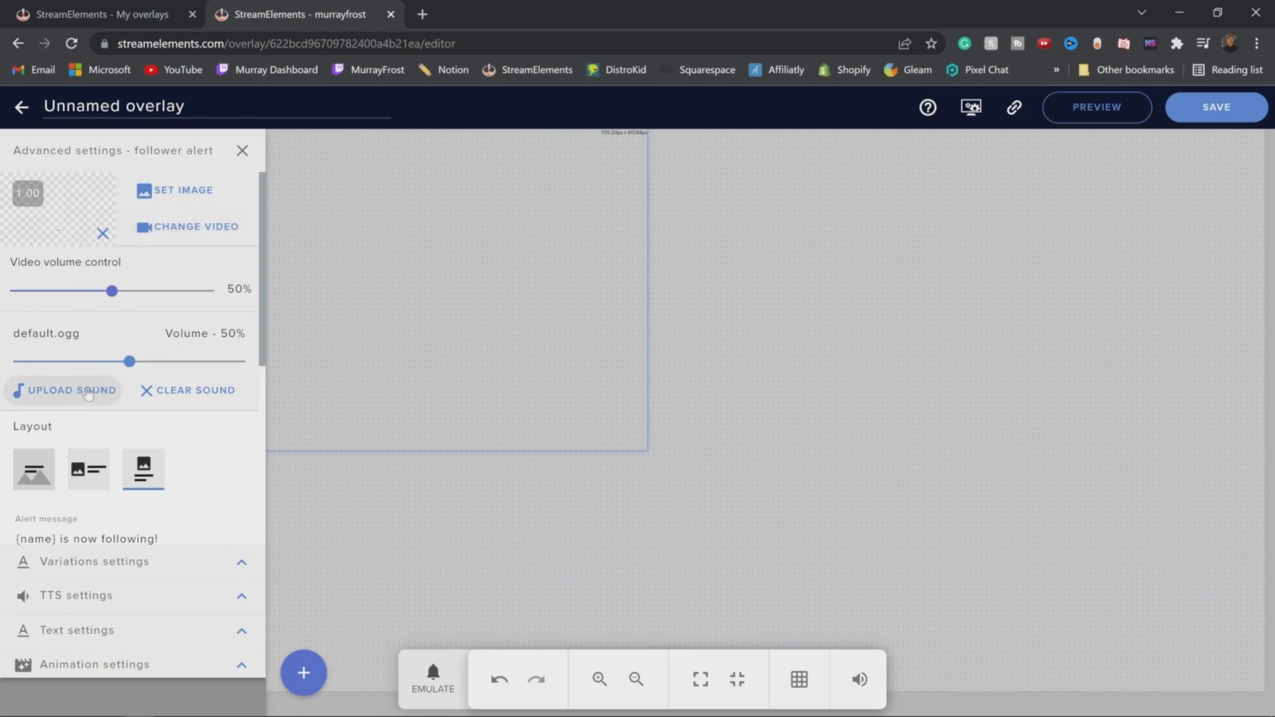
pyautogui.moveTo(120, 365); pyautogui.dragTo(116, 368)
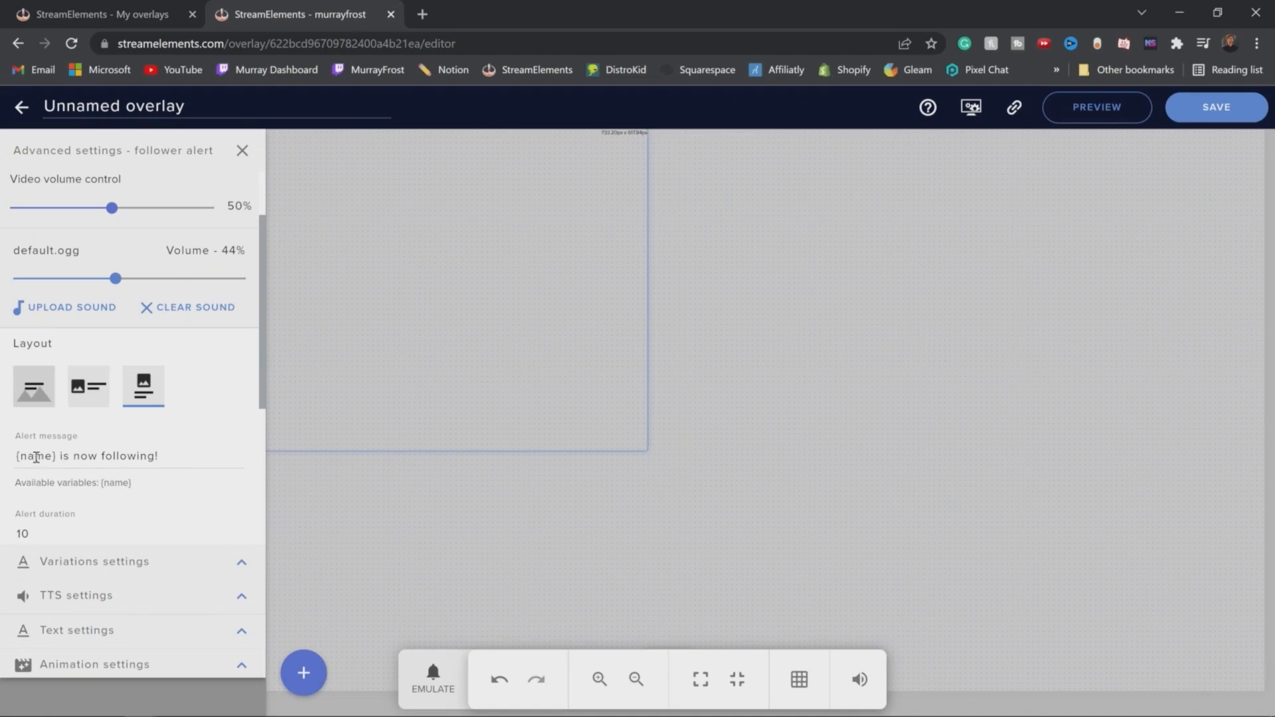
pyautogui.click(36, 457)
pyautogui.moveTo(64, 458); pyautogui.dragTo(162, 464)
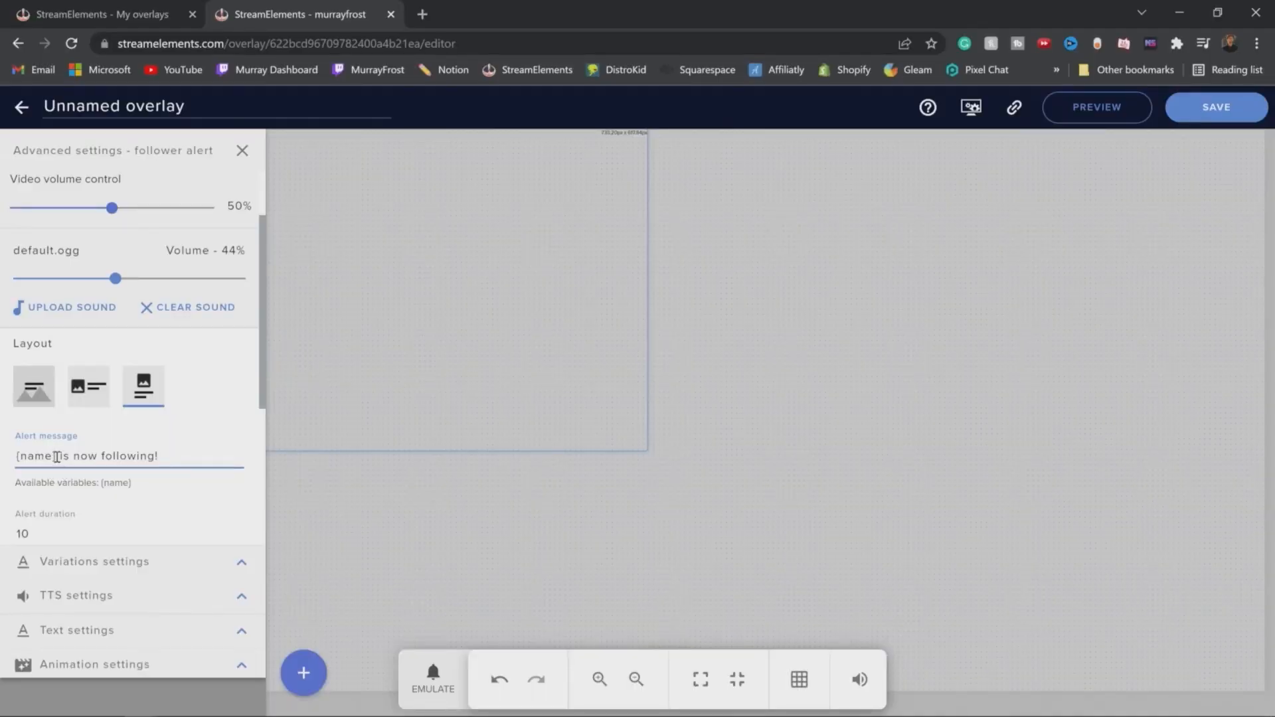
pyautogui.moveTo(57, 457); pyautogui.dragTo(16, 474)
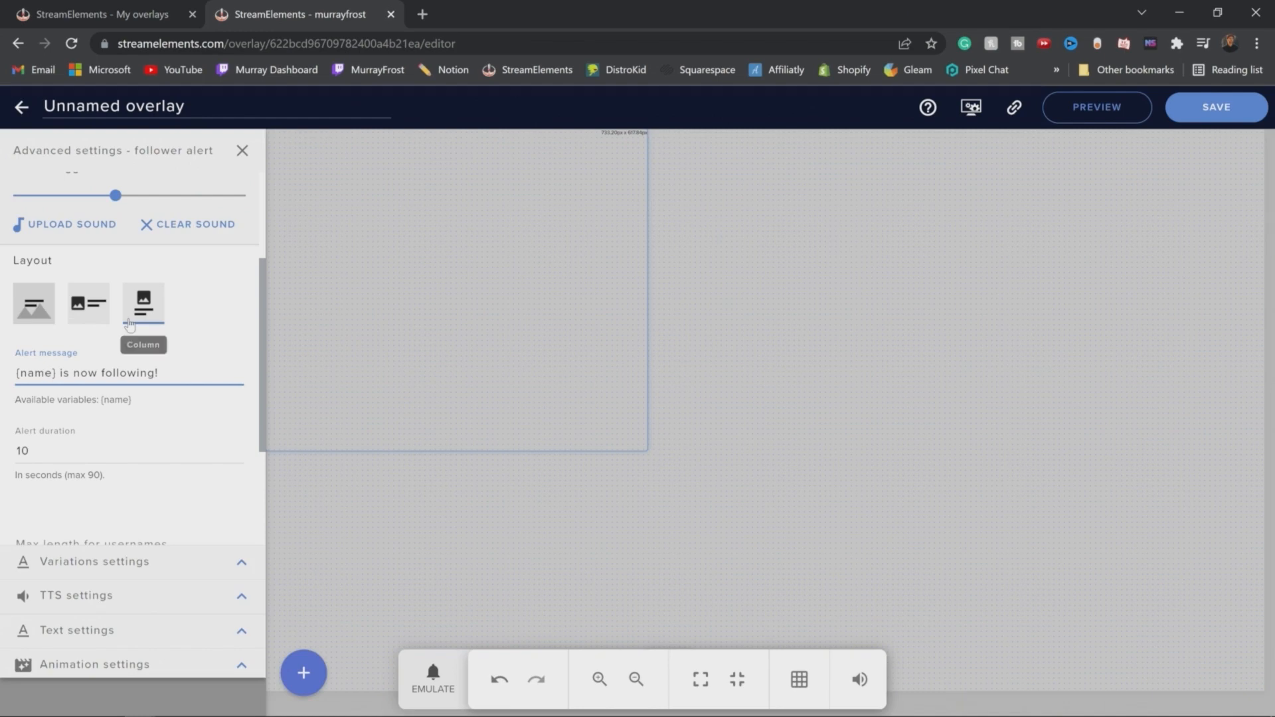
pyautogui.click(242, 151)
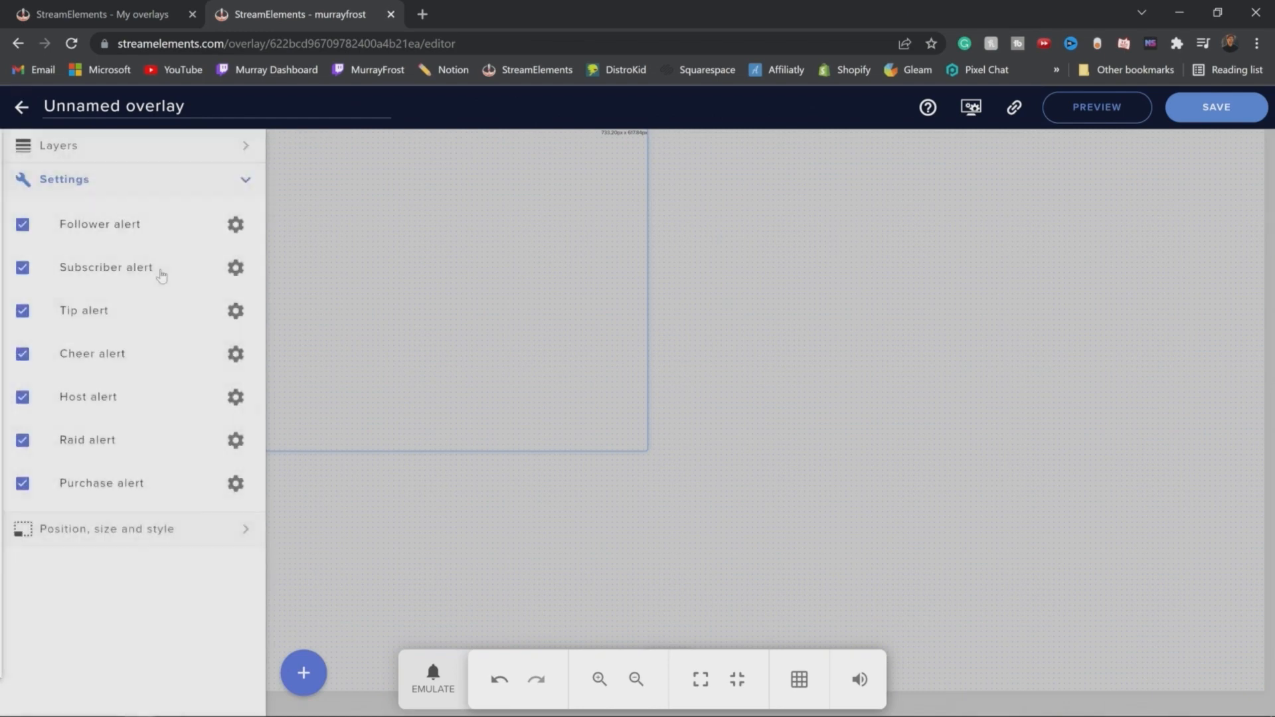
# Step: Enable Show subscriber messages for the subscriber alert, keeping the Column layout, and review its message and duration settings
pyautogui.click(236, 268)
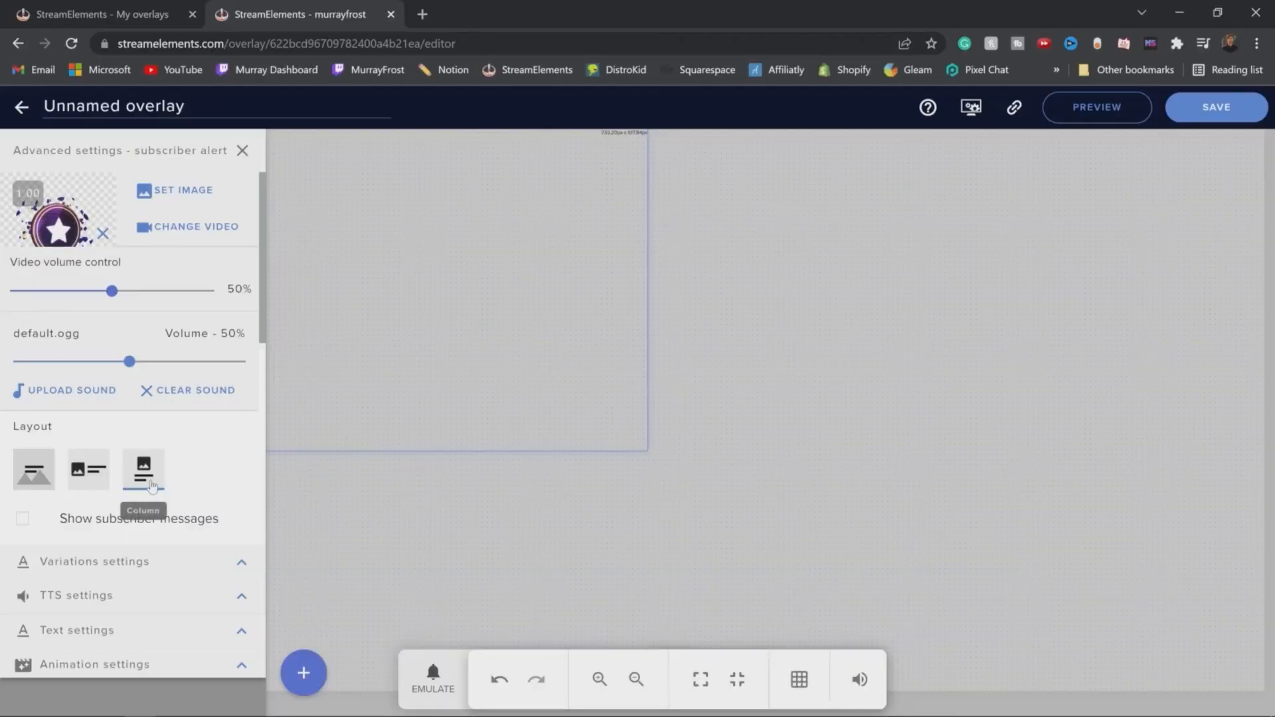
pyautogui.click(138, 485)
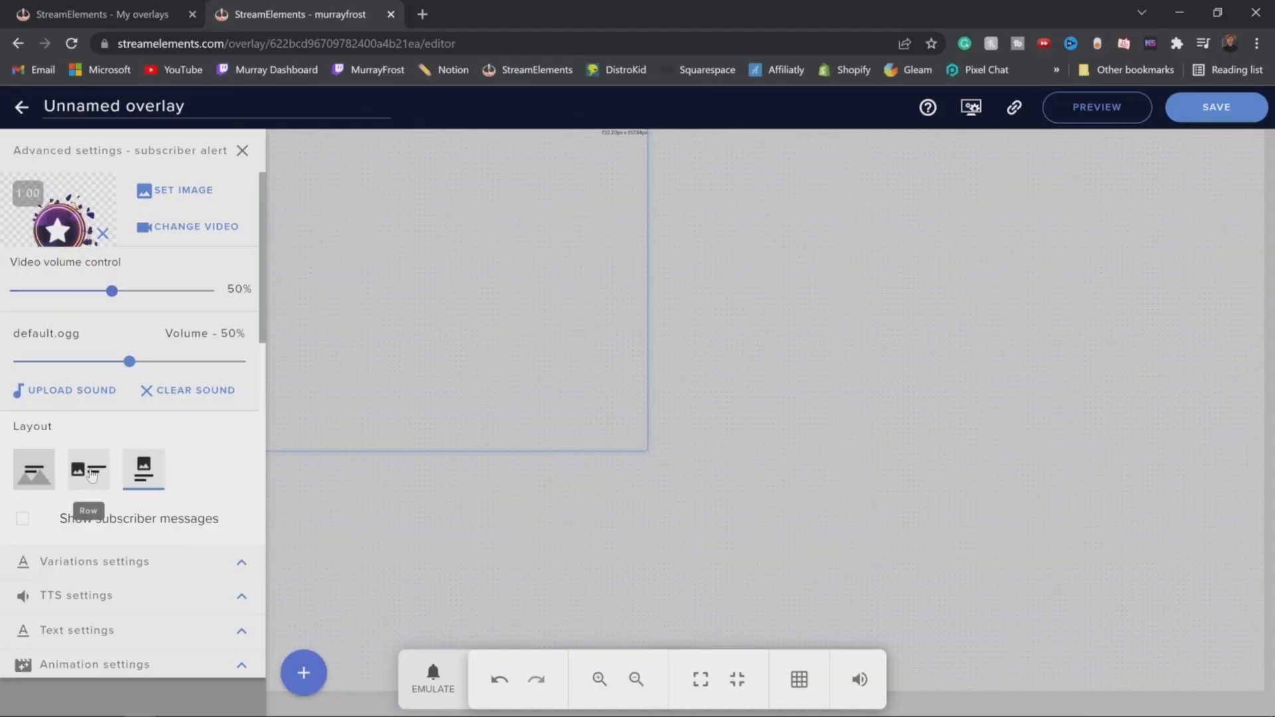
pyautogui.click(34, 472)
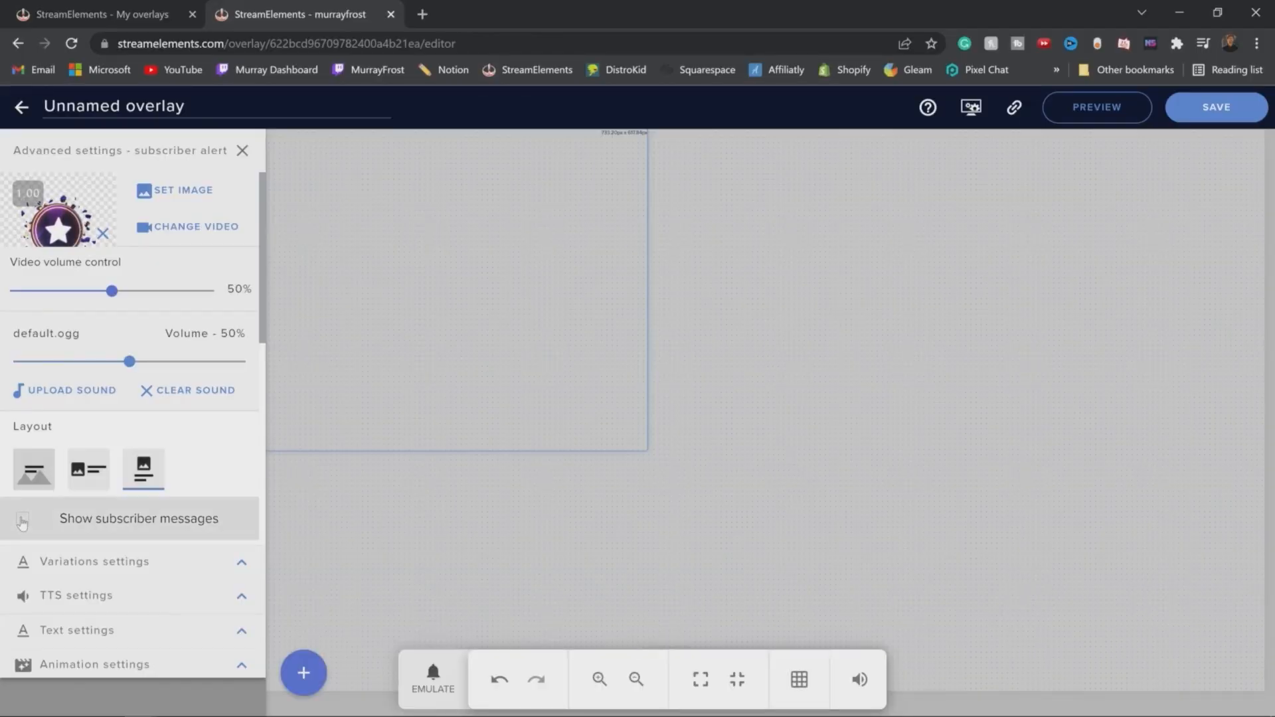
pyautogui.click(53, 521)
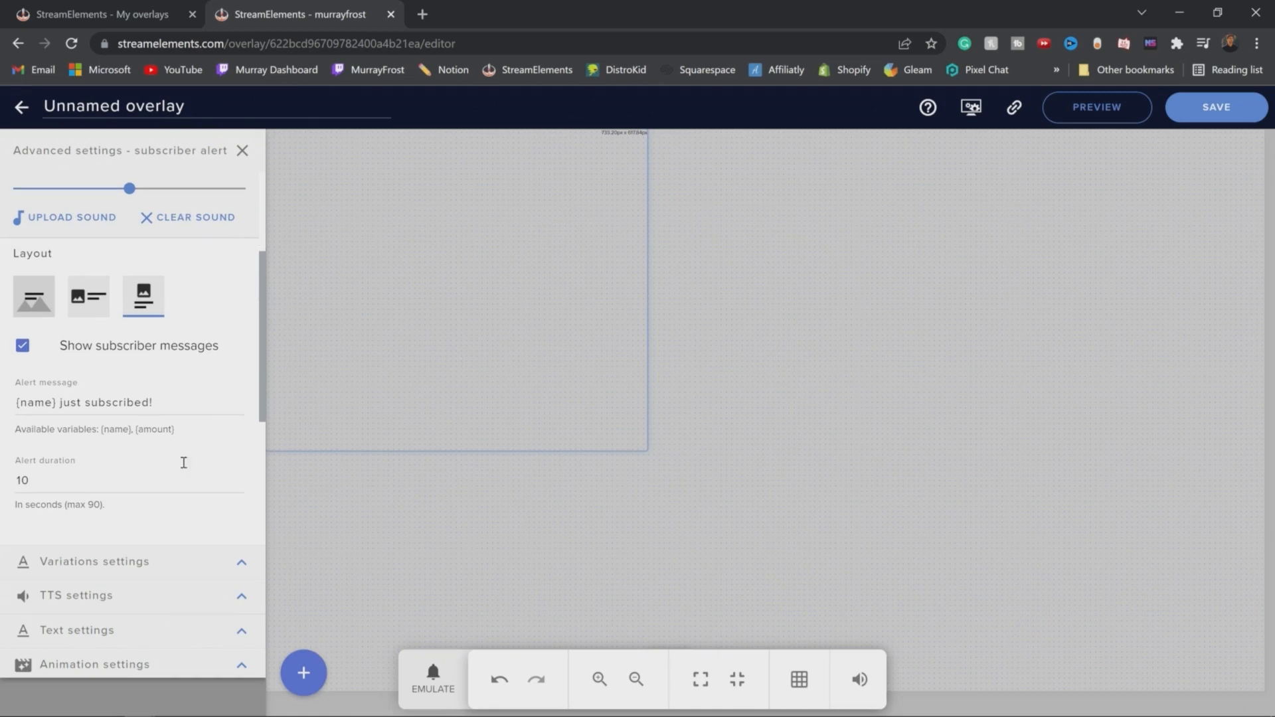
pyautogui.scroll(-3, 123, 381)
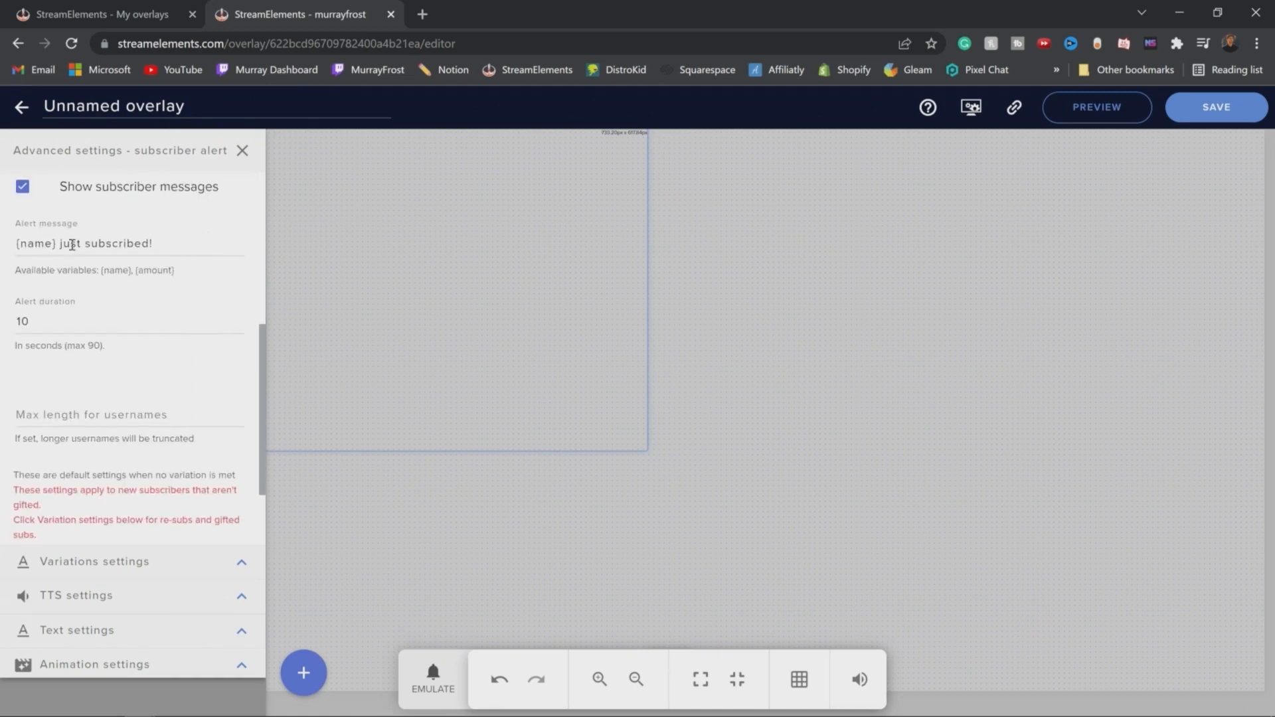
pyautogui.moveTo(72, 244); pyautogui.dragTo(144, 244)
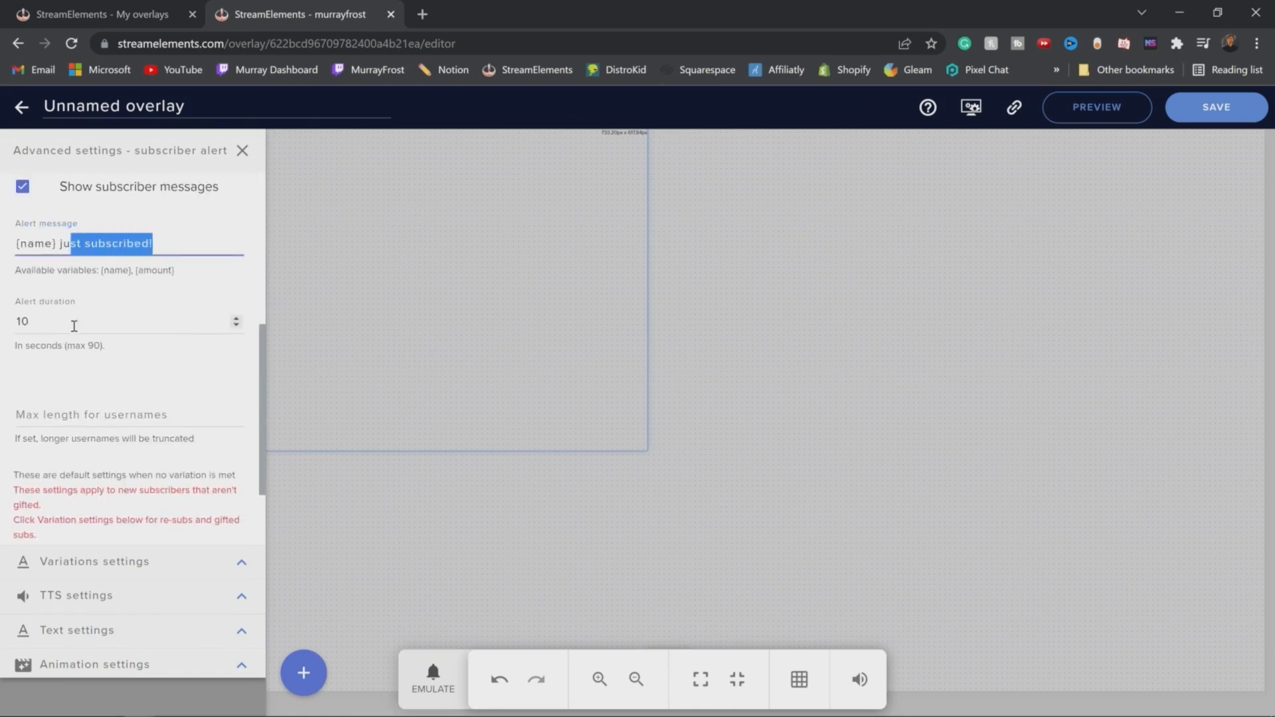
pyautogui.scroll(-2, 109, 379)
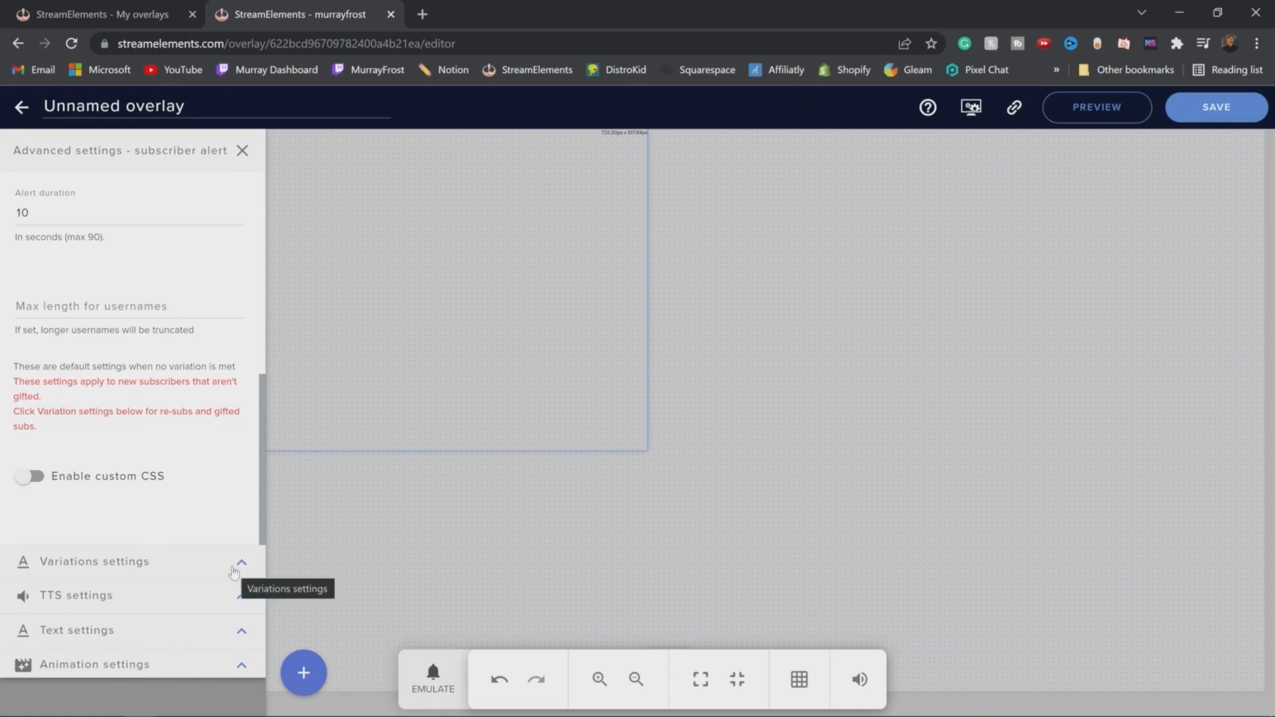
# Step: Enable text-to-speech for the subscriber alert with the volume at 64% and the voice left as Brian
pyautogui.click(234, 602)
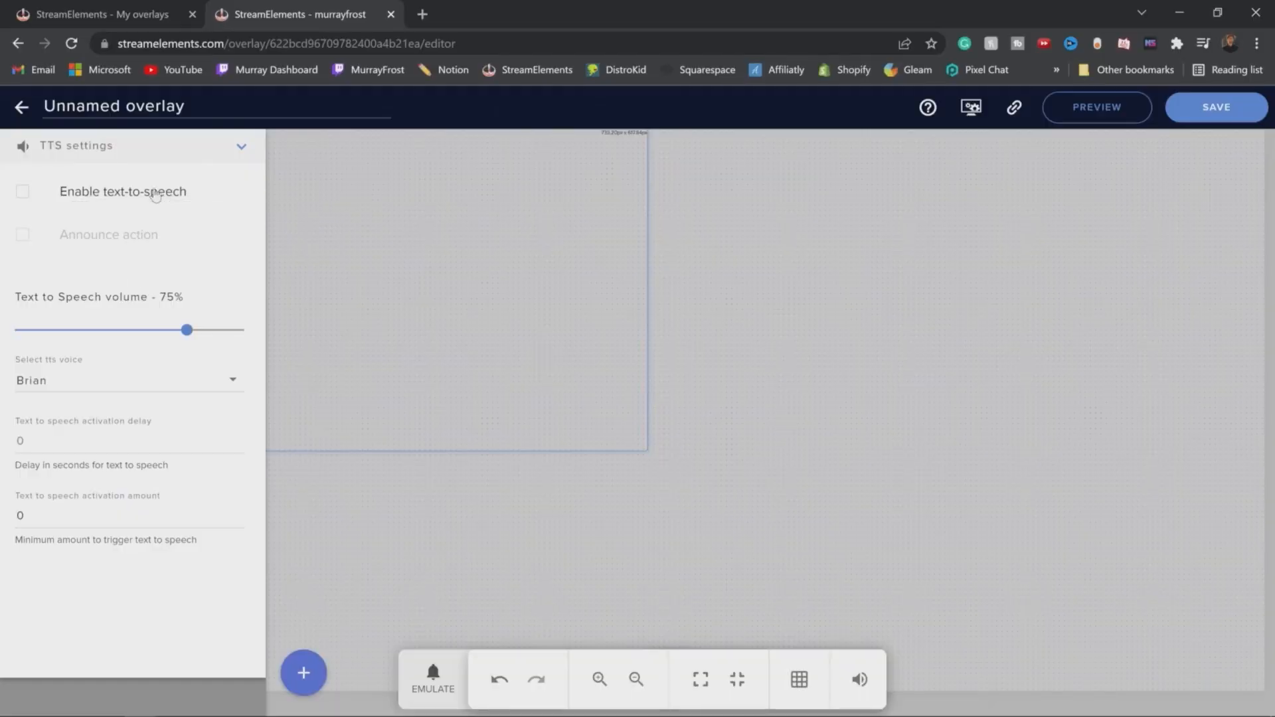
pyautogui.click(155, 194)
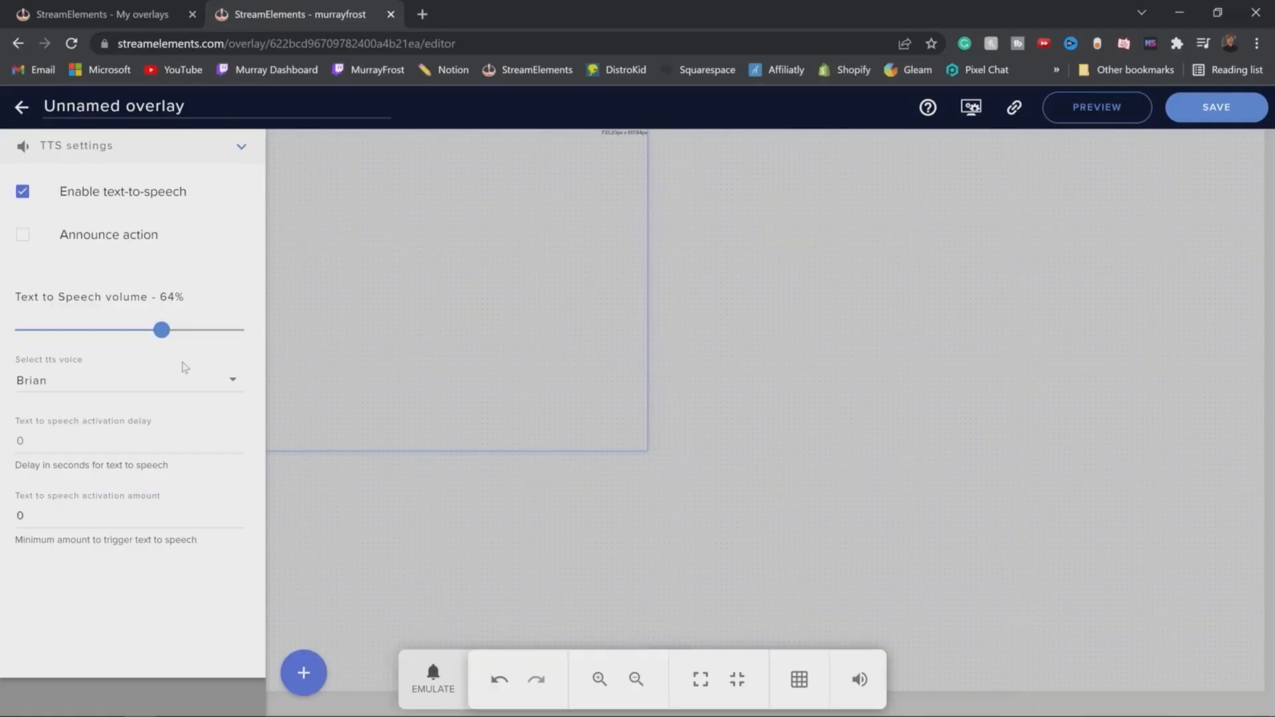
pyautogui.click(193, 383)
pyautogui.click(195, 383)
pyautogui.click(241, 150)
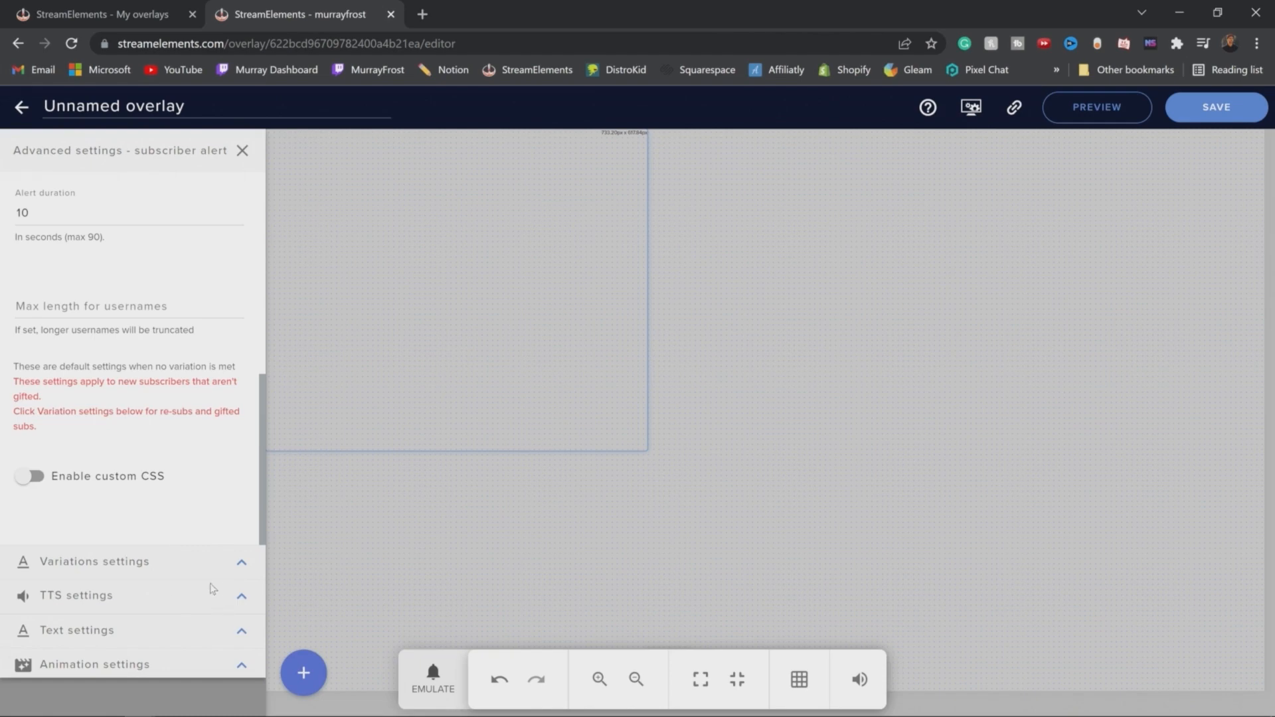
# Step: Preview the Resubscriber and Subscriber gift variations of the subscriber alert
pyautogui.click(240, 566)
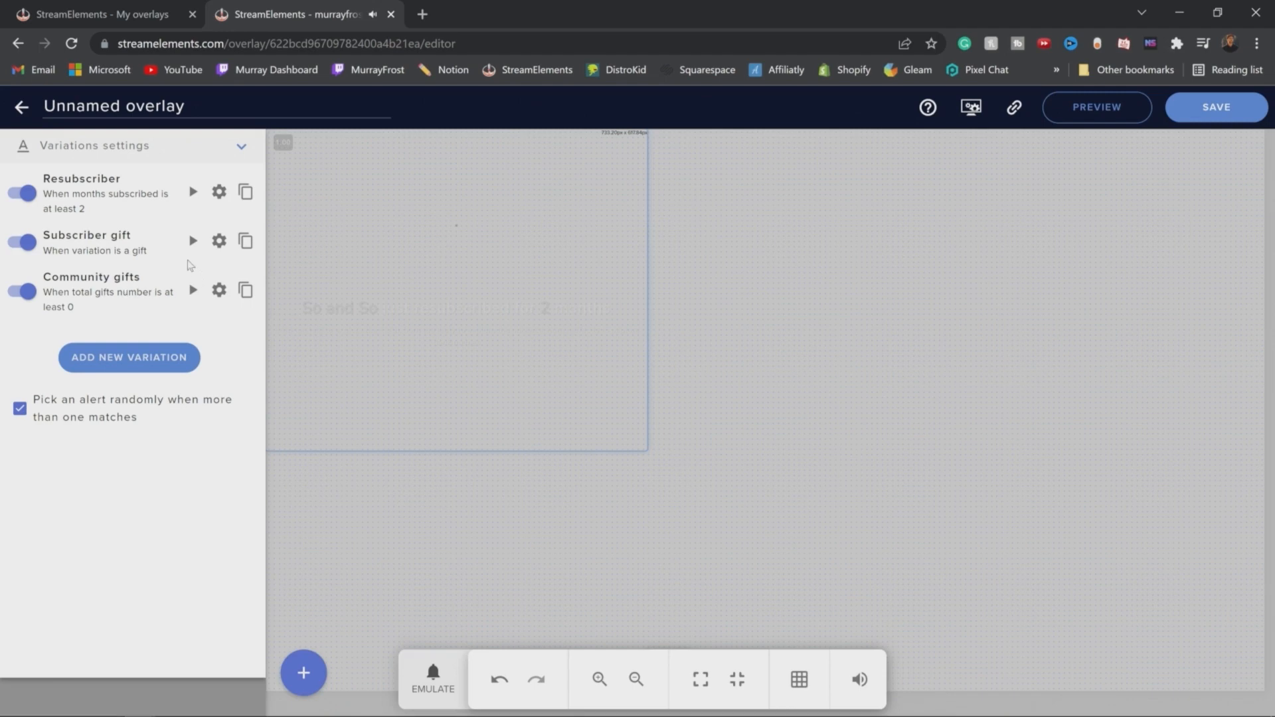
pyautogui.click(193, 243)
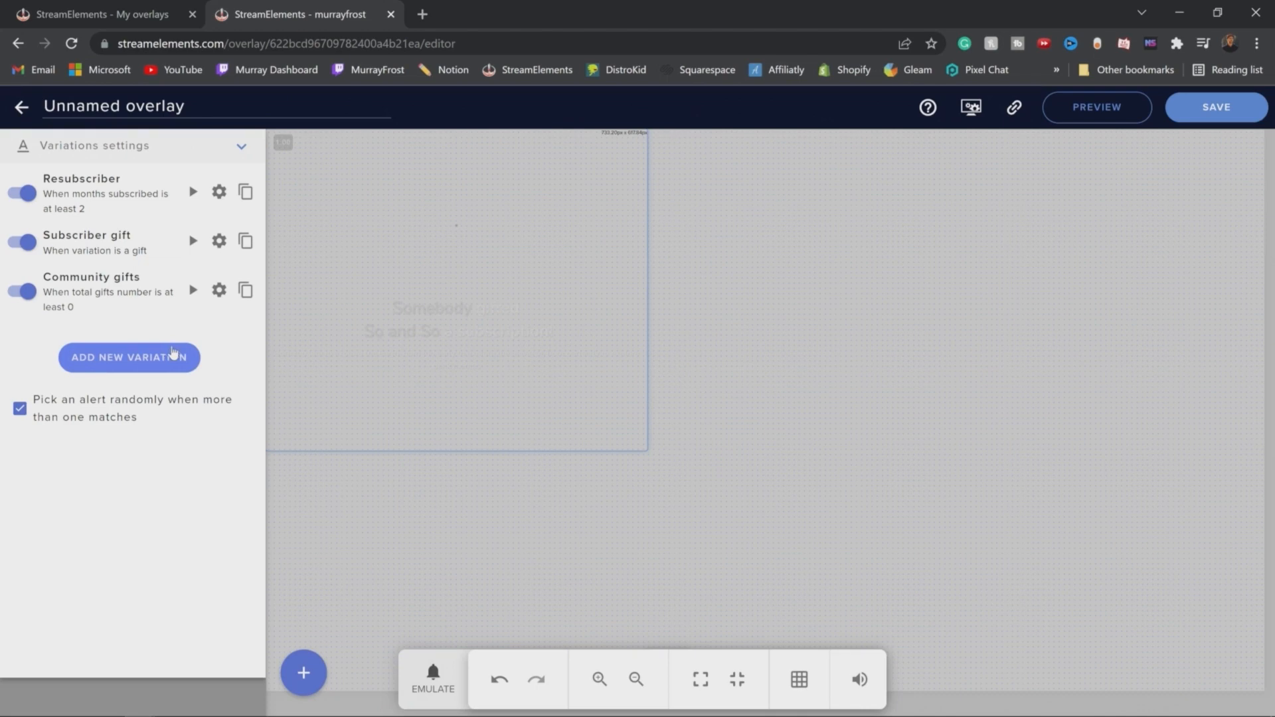
# Step: Add a new subscriber alert variation copied from AlertBox 1 / subscriber / Resubscriber
pyautogui.click(174, 352)
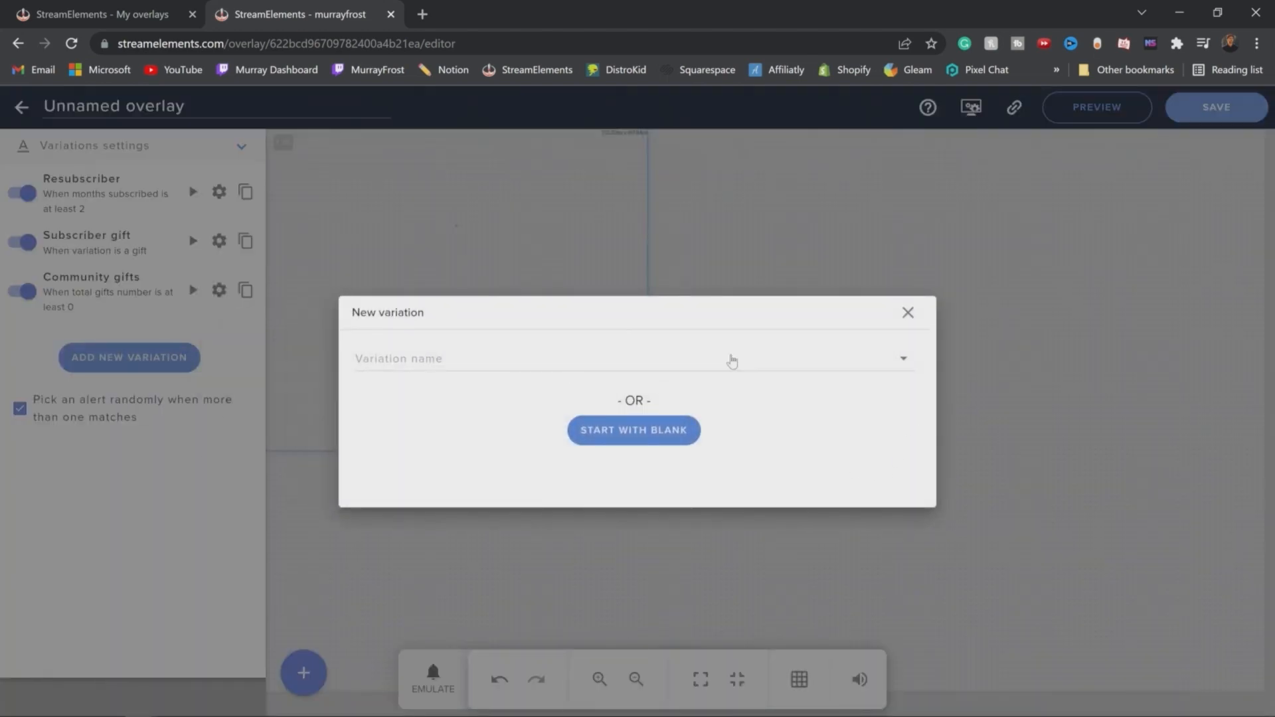
pyautogui.click(732, 361)
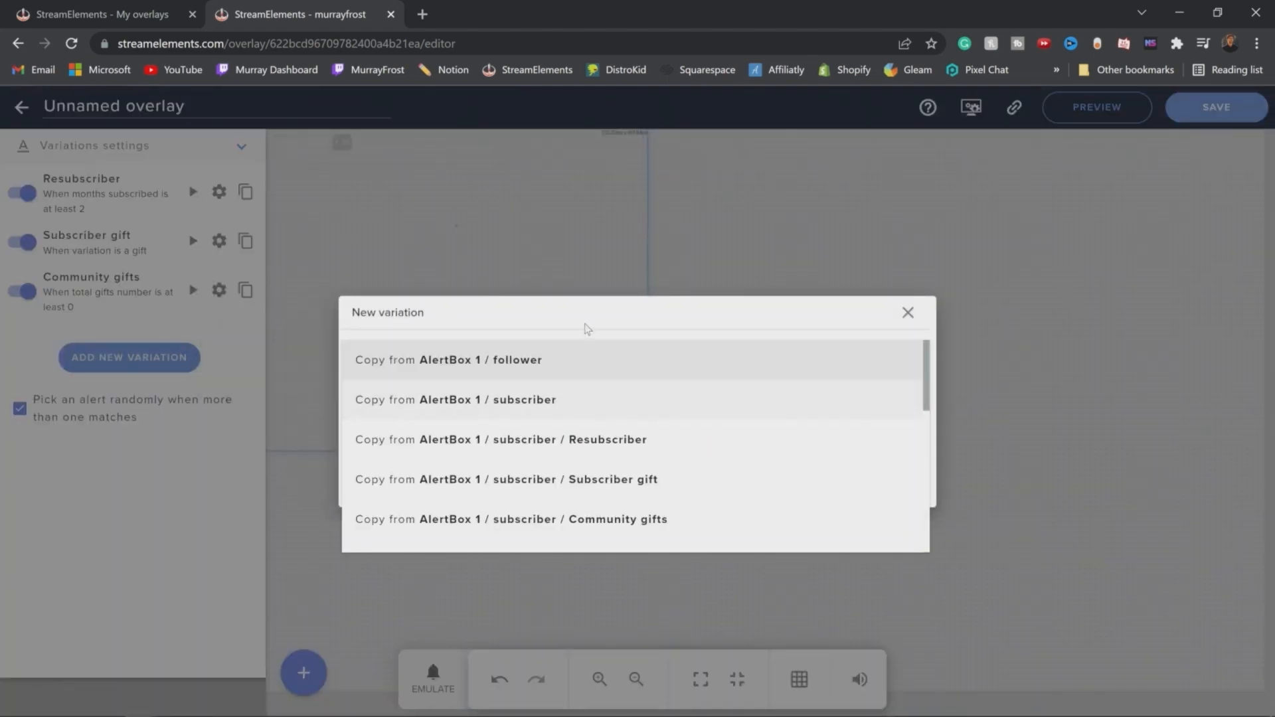
pyautogui.click(585, 325)
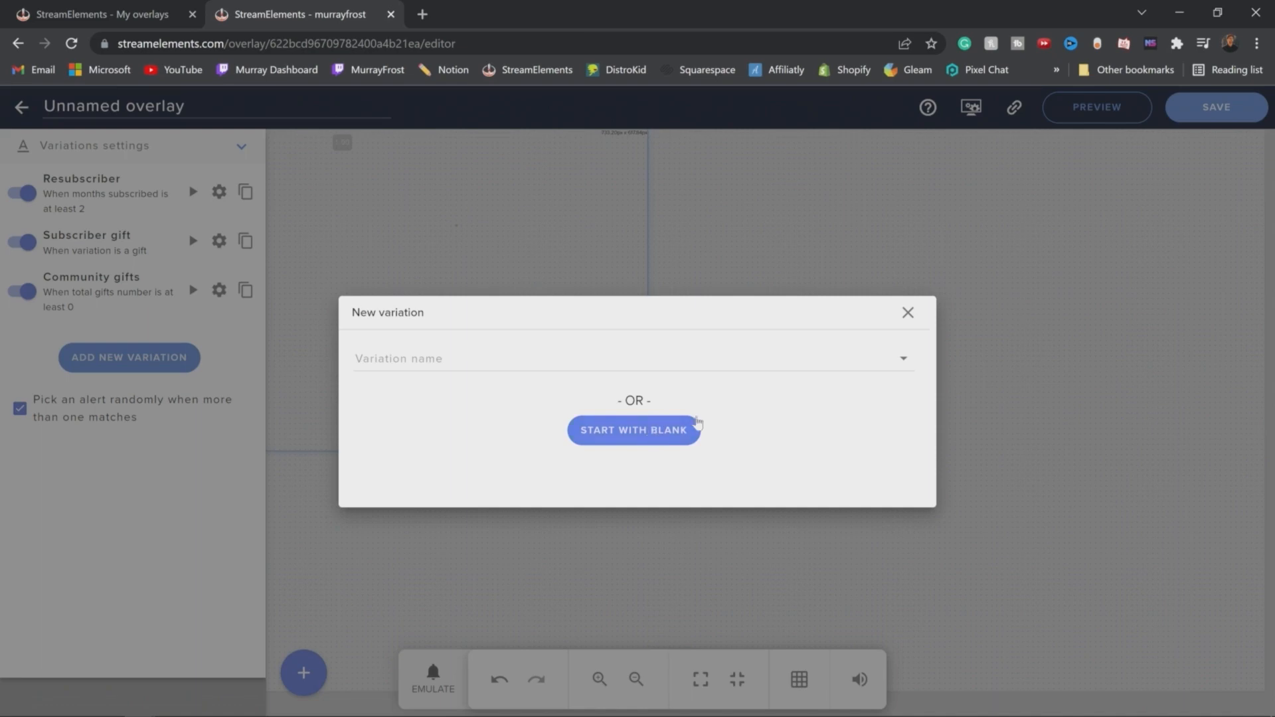
pyautogui.click(839, 369)
pyautogui.click(516, 444)
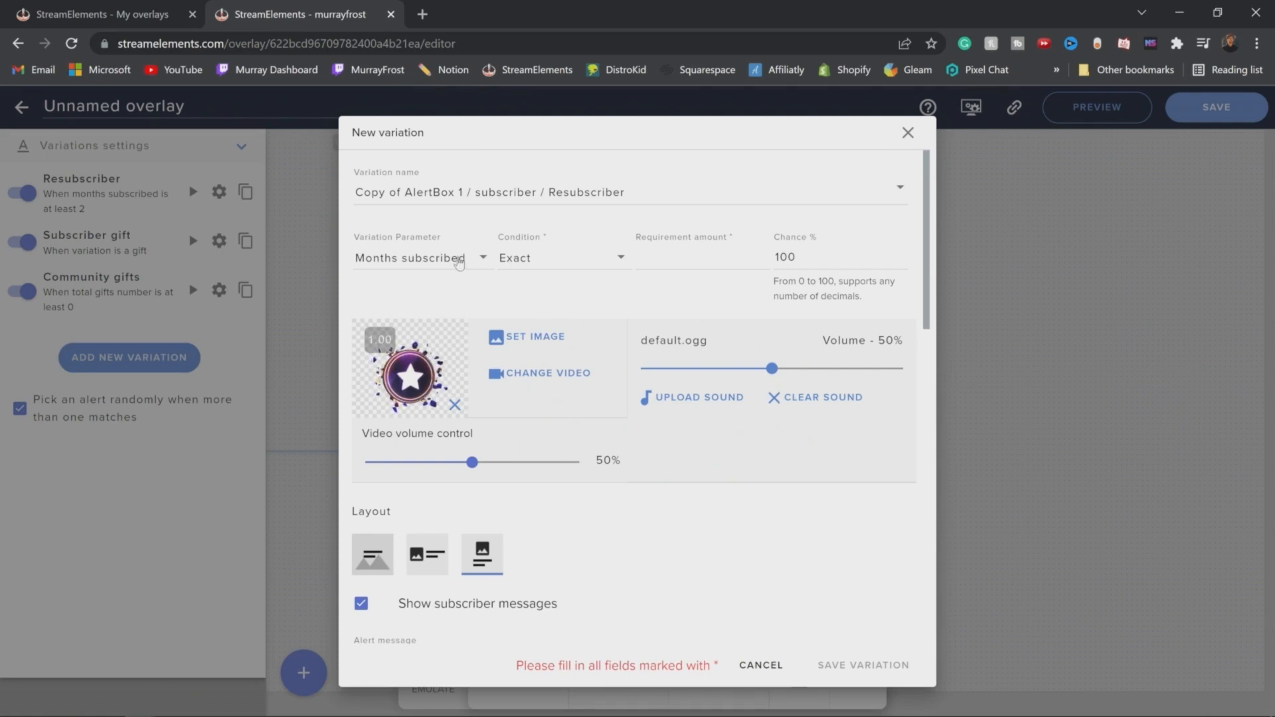
# Step: Set the new variation to trigger when Months subscribed is At least 12, keeping the 100% chance, and save it
pyautogui.click(458, 262)
pyautogui.click(455, 262)
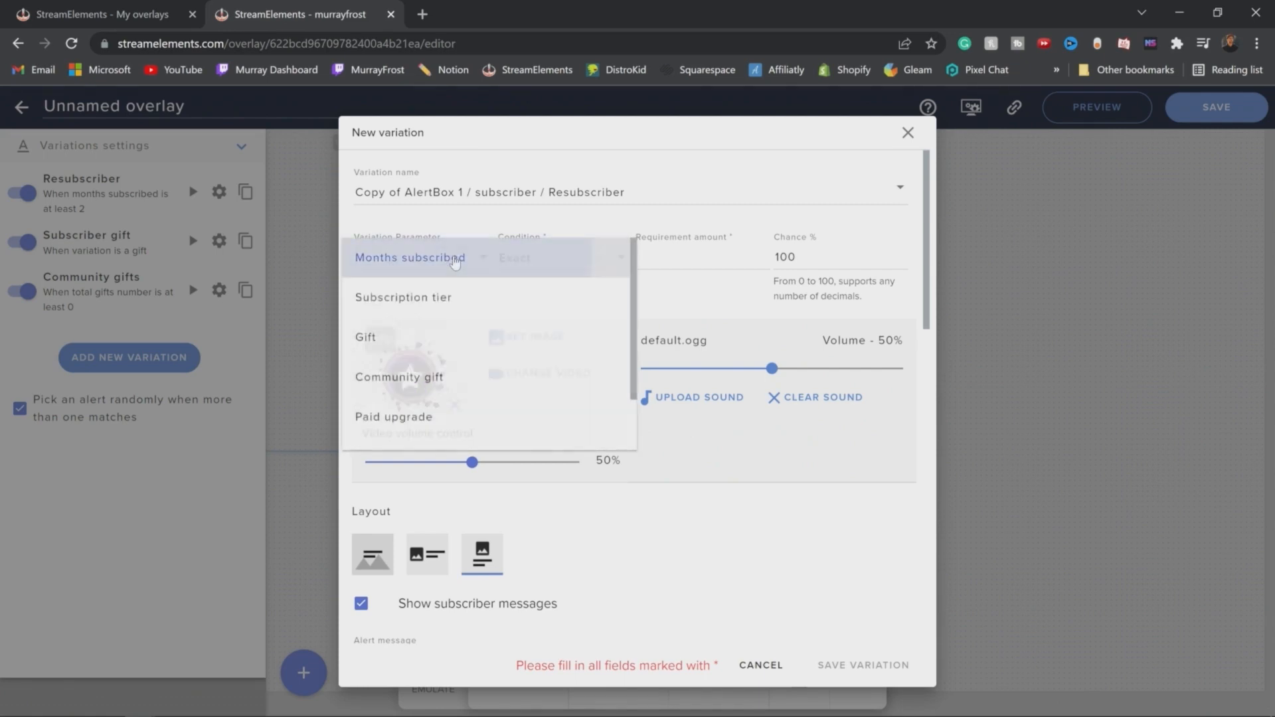
pyautogui.click(541, 261)
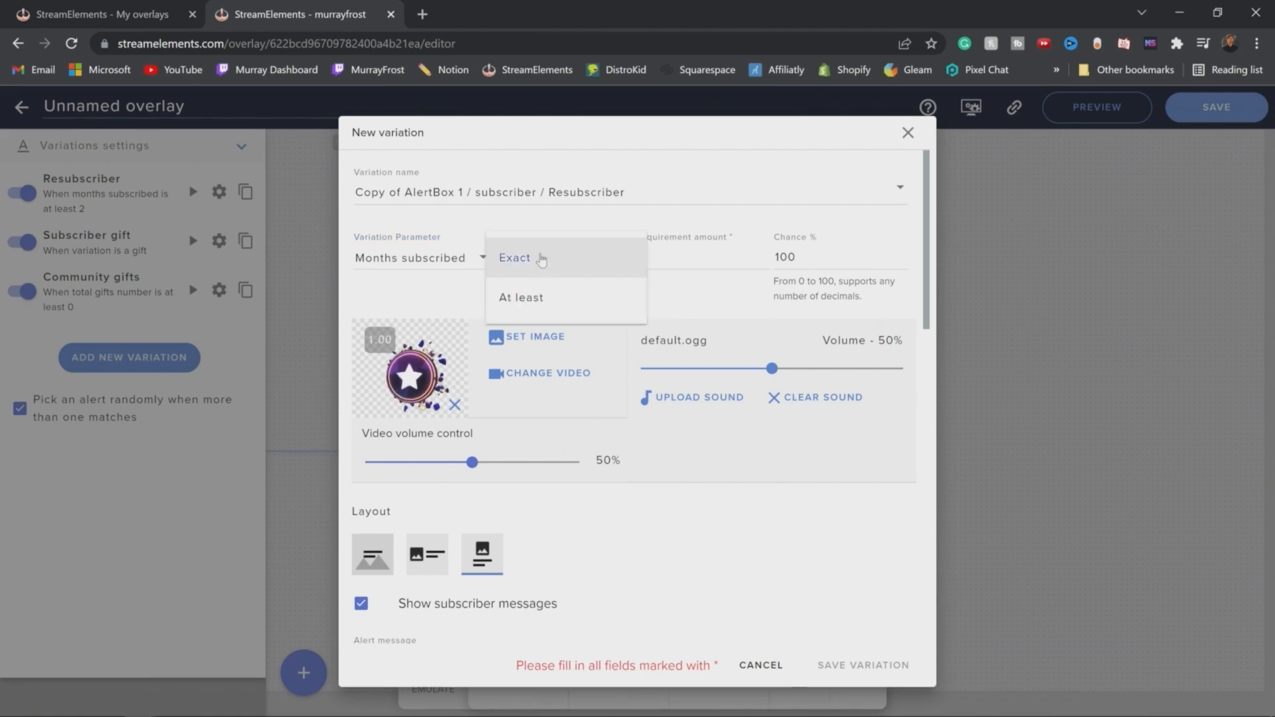
pyautogui.click(545, 299)
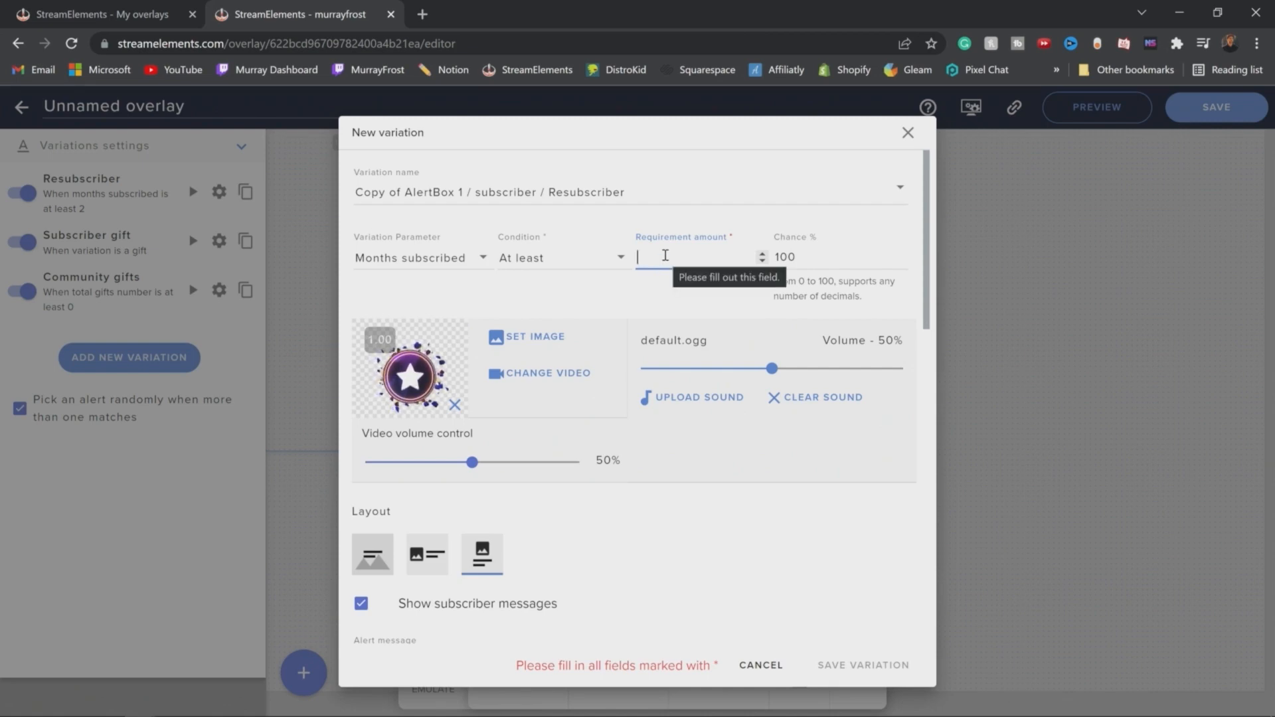
pyautogui.write('12')
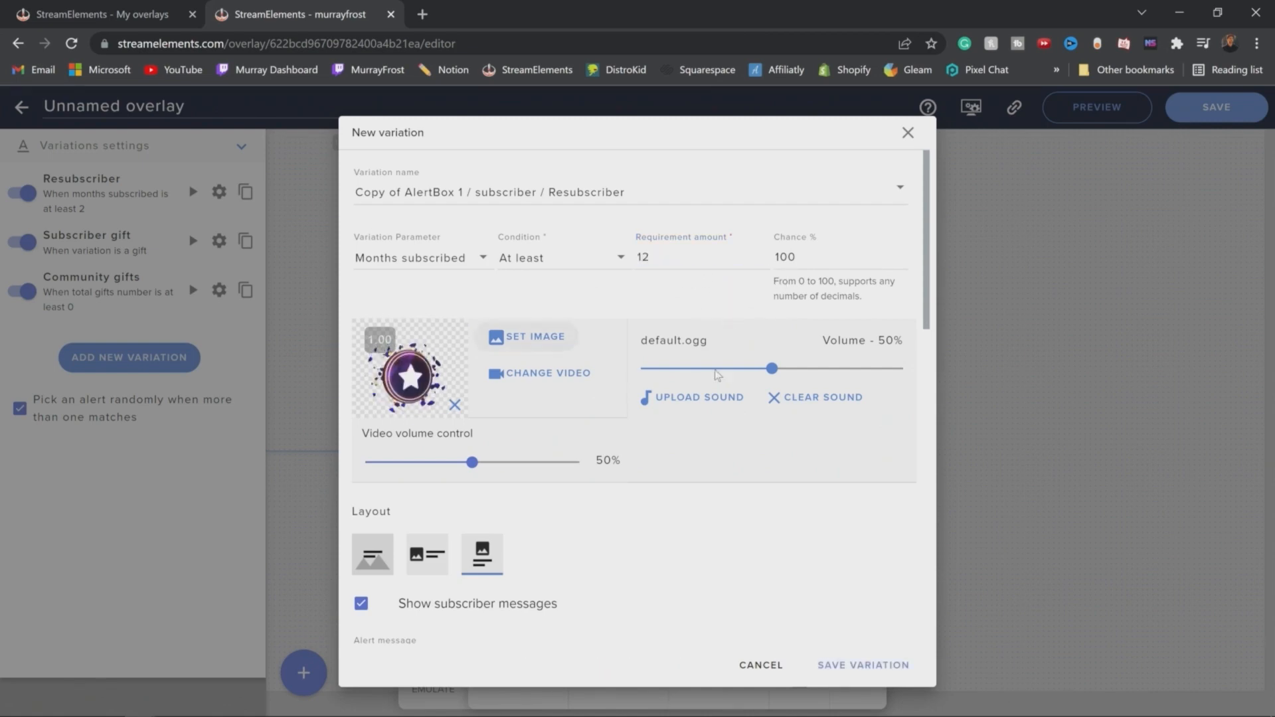
pyautogui.scroll(-4, 558, 468)
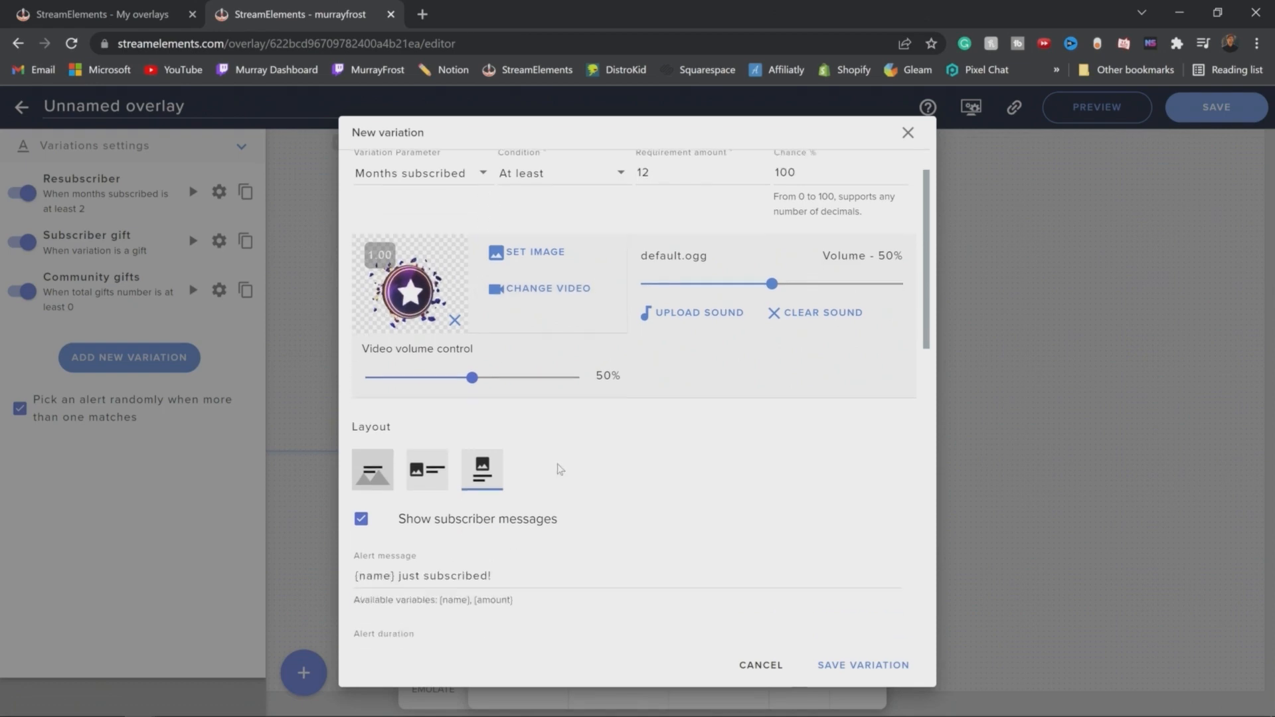
pyautogui.click(853, 666)
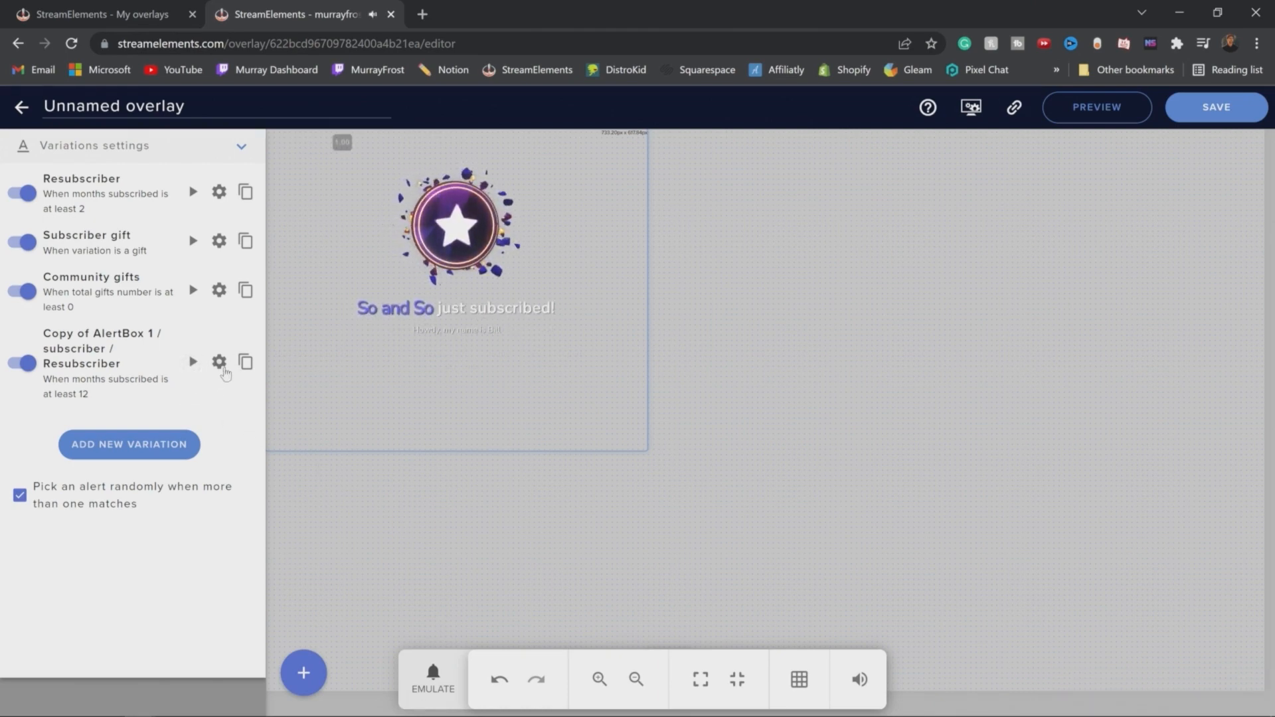
# Step: Reopen the 12-month Resubscriber copy's settings and review its layout, alert message and duration without editing them
pyautogui.click(219, 362)
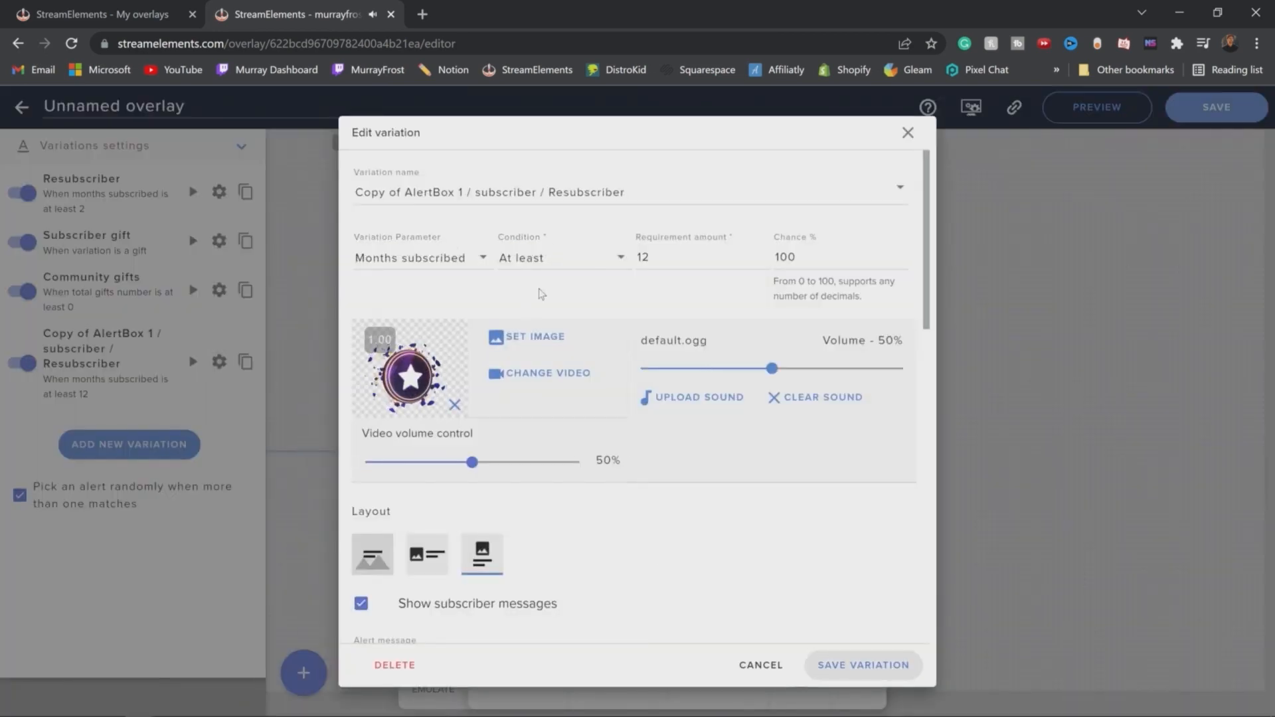
pyautogui.scroll(-4, 605, 540)
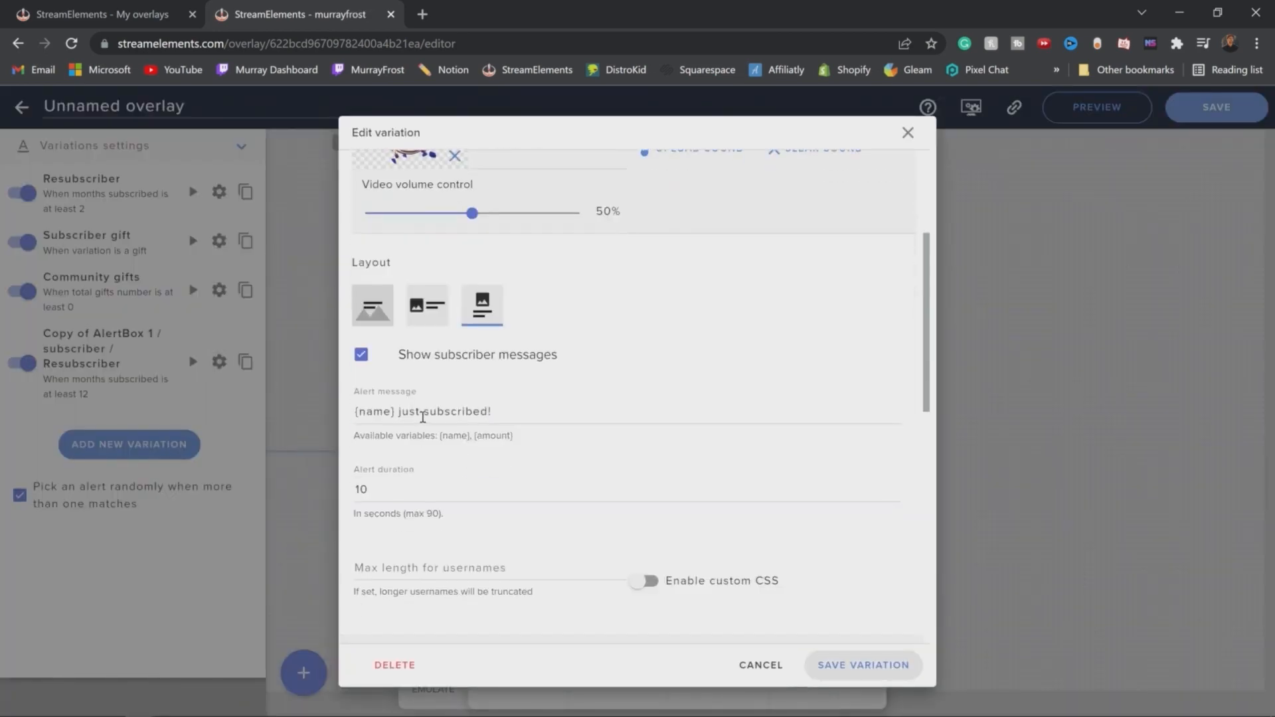
pyautogui.click(421, 413)
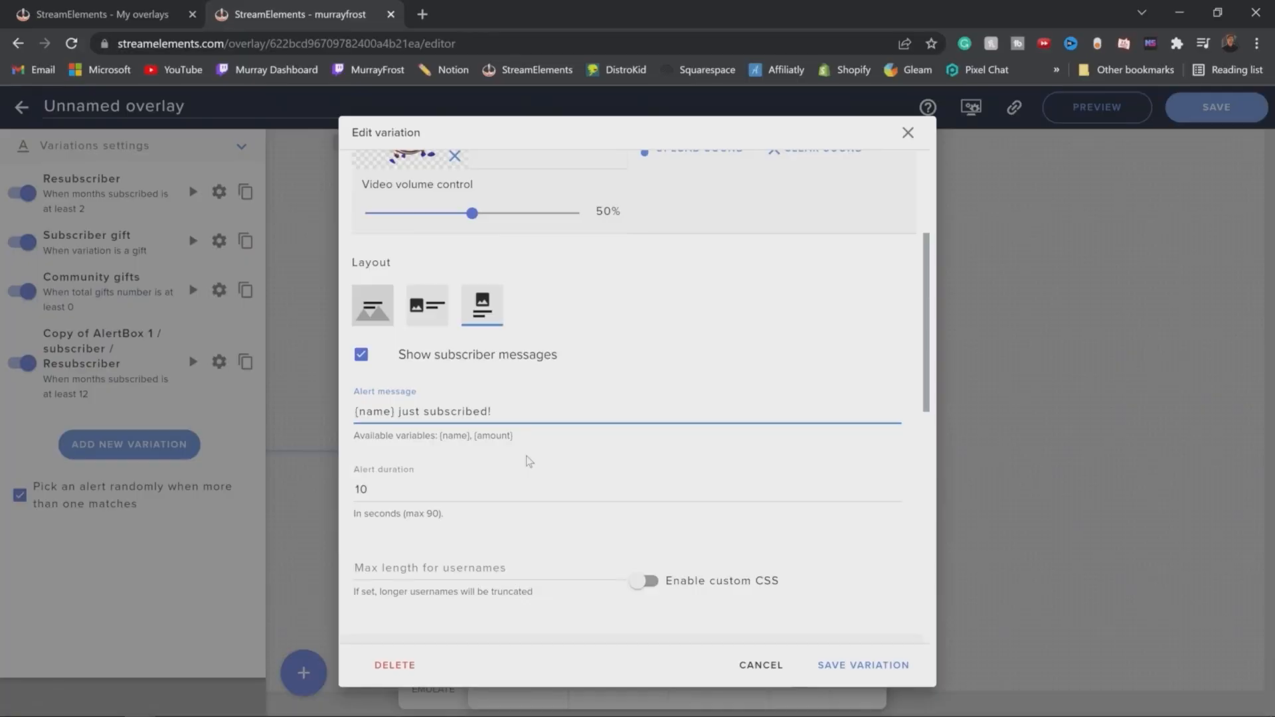
pyautogui.scroll(4, 606, 513)
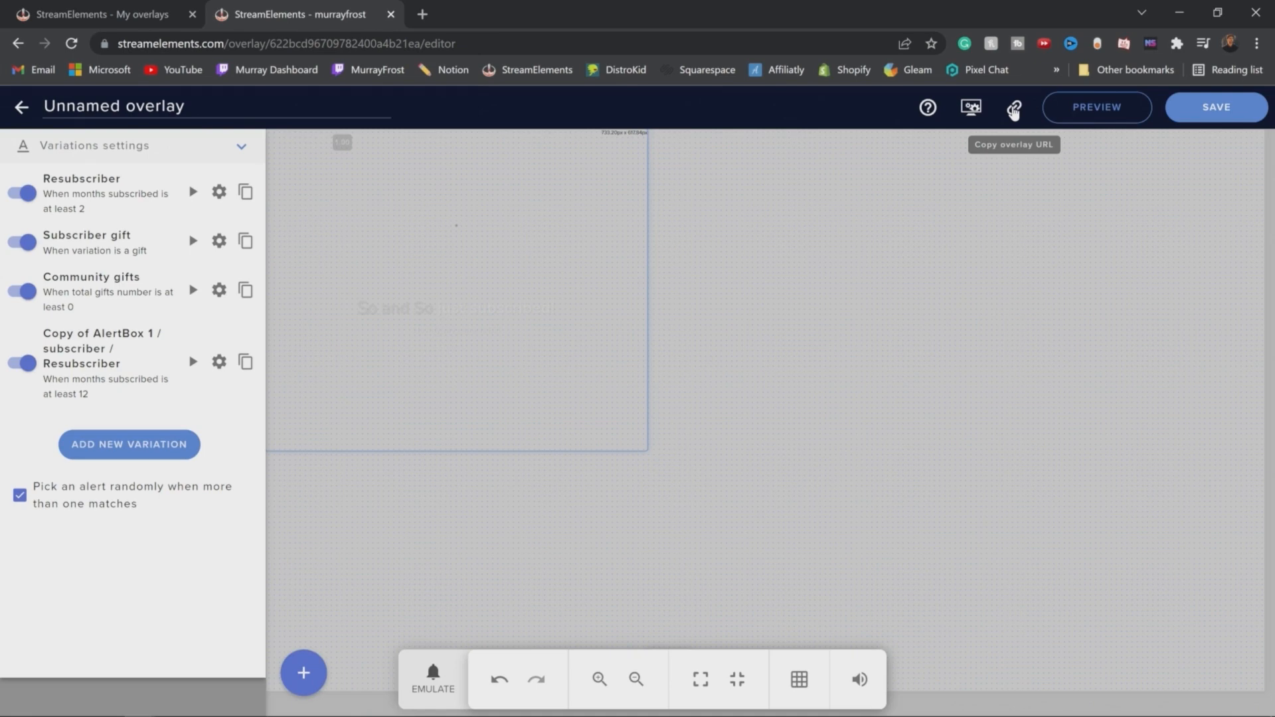
# Step: Copy the overlay URL, switch to OBS and create a new Browser source named "alerts" in Scene 2
pyautogui.click(1015, 110)
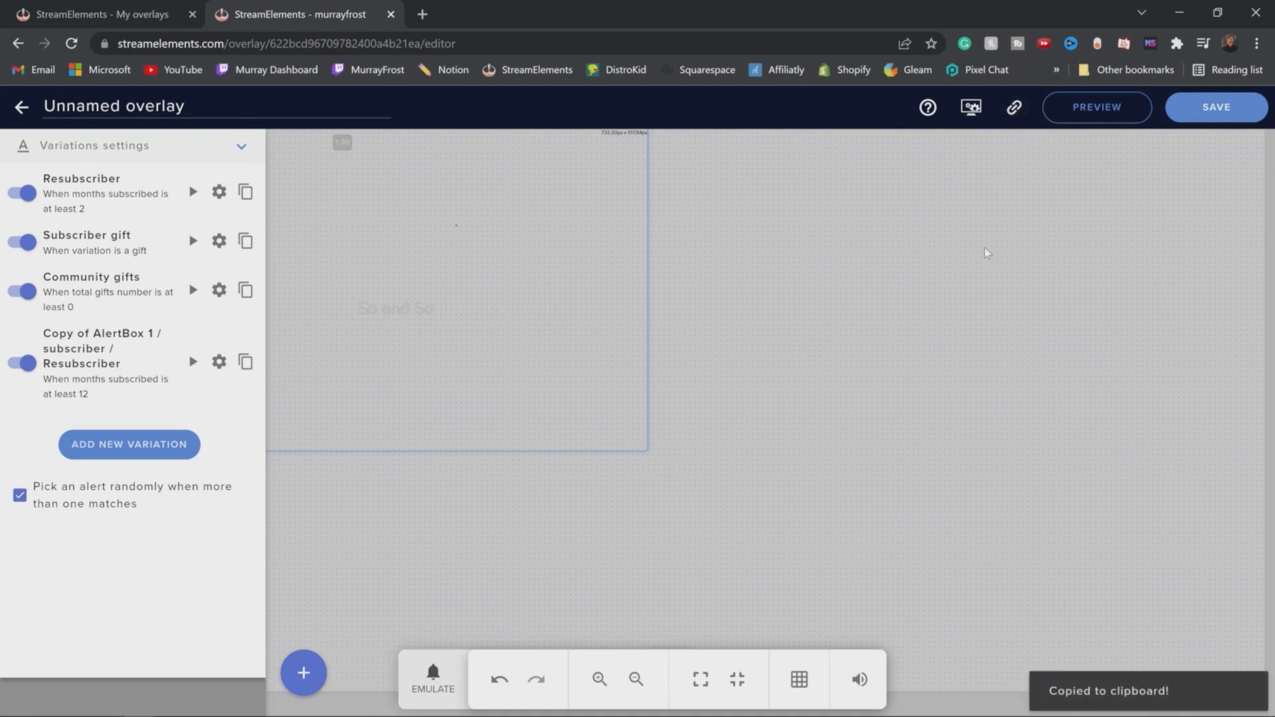
pyautogui.hotkey('alt', 'Tab')
pyautogui.hotkey('alt', 'Tab')
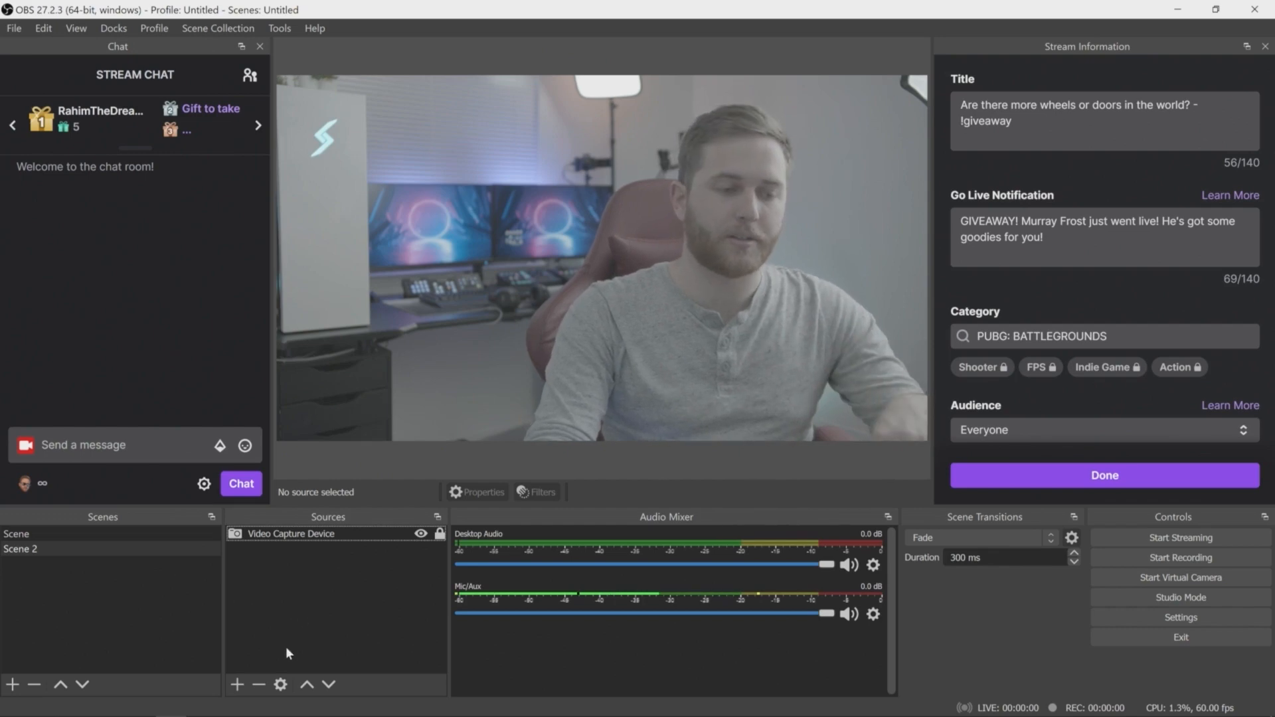
pyautogui.click(237, 684)
pyautogui.click(324, 434)
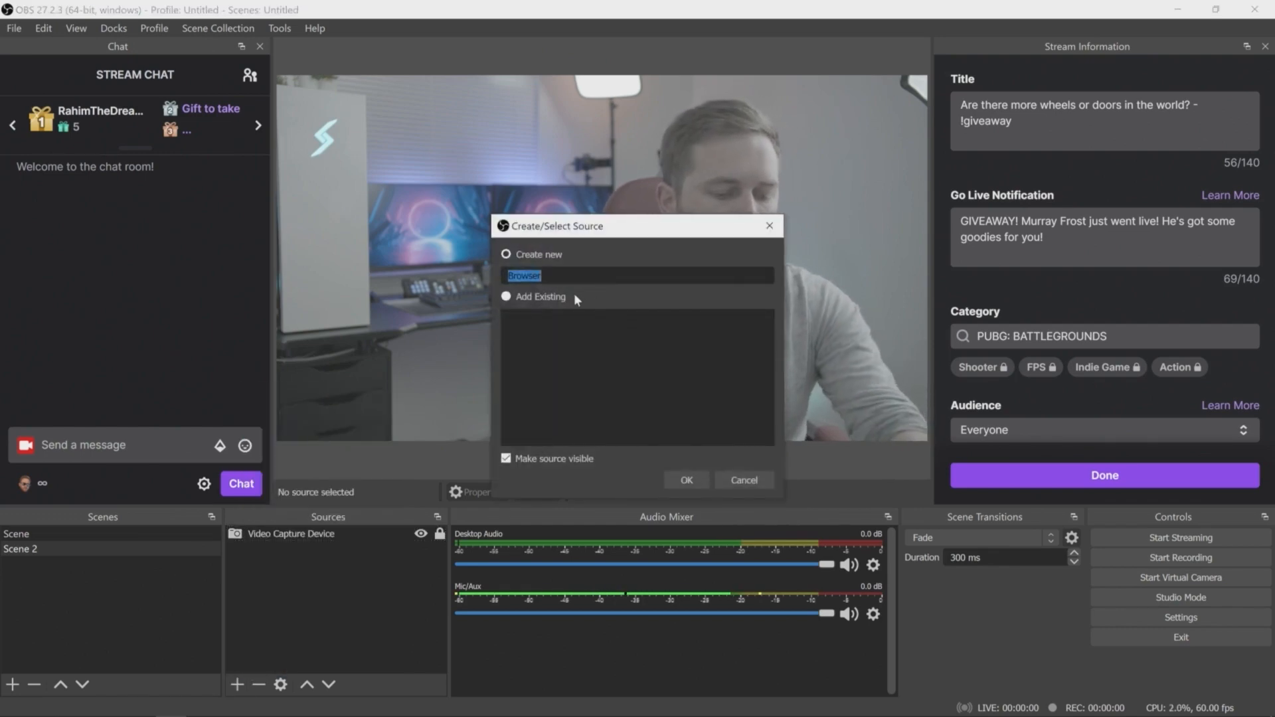
pyautogui.write('alerts')
pyautogui.press('Return')
# Step: Give the alerts source the copied overlay URL and a 1920 by 1080 size, with Control audio via OBS enabled
pyautogui.tripleClick(501, 533)
pyautogui.hotkey('ctrl', 'v')
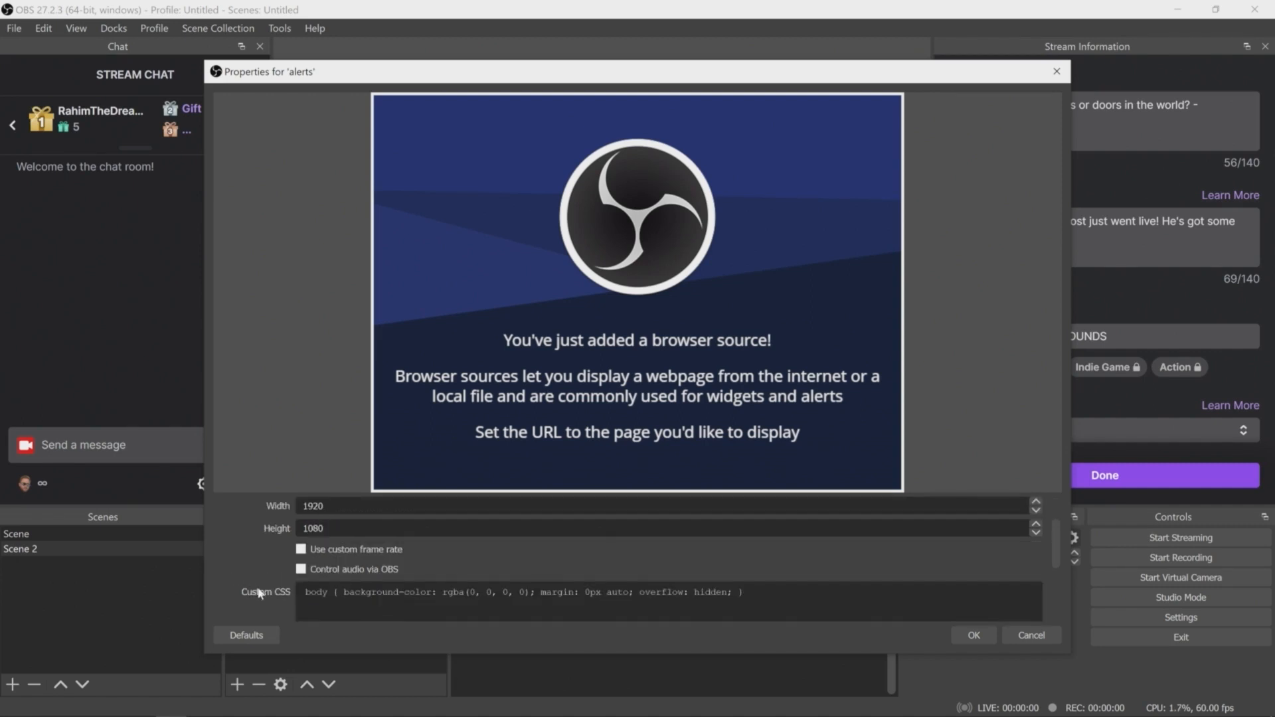
pyautogui.click(352, 571)
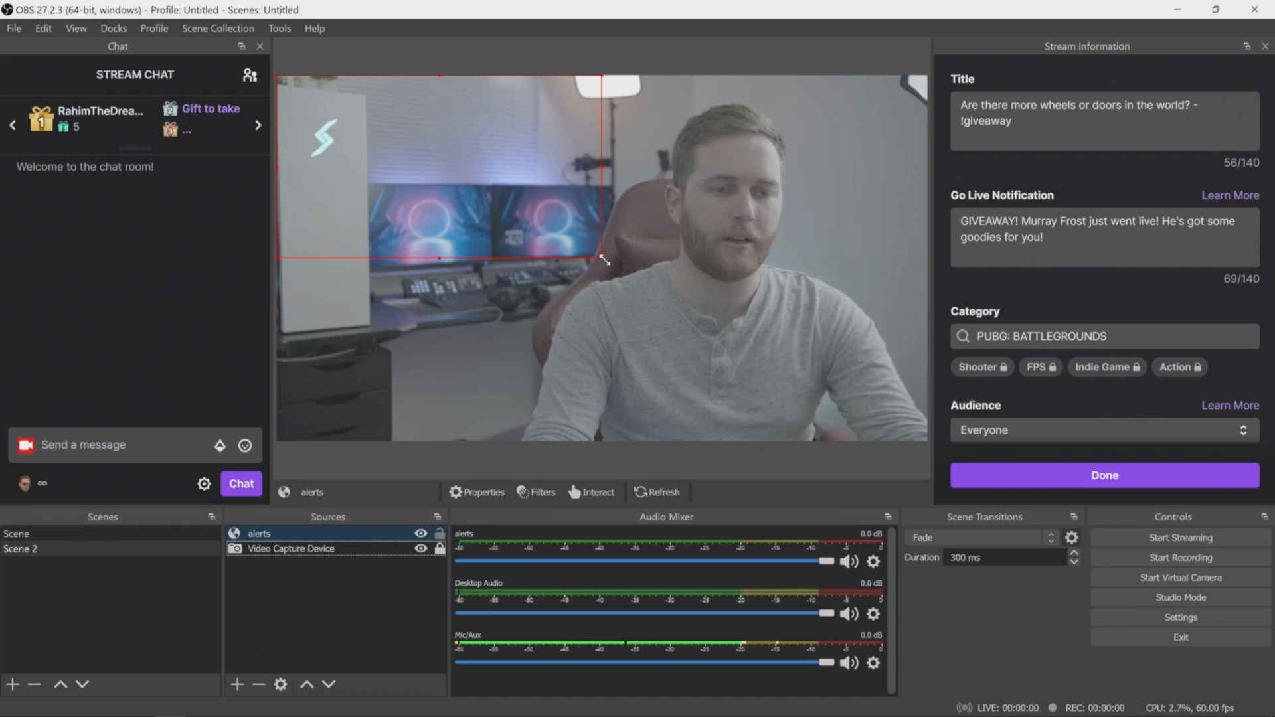
# Step: Enlarge the alerts source so that it fills the whole scene canvas
pyautogui.moveTo(604, 260); pyautogui.dragTo(925, 444)
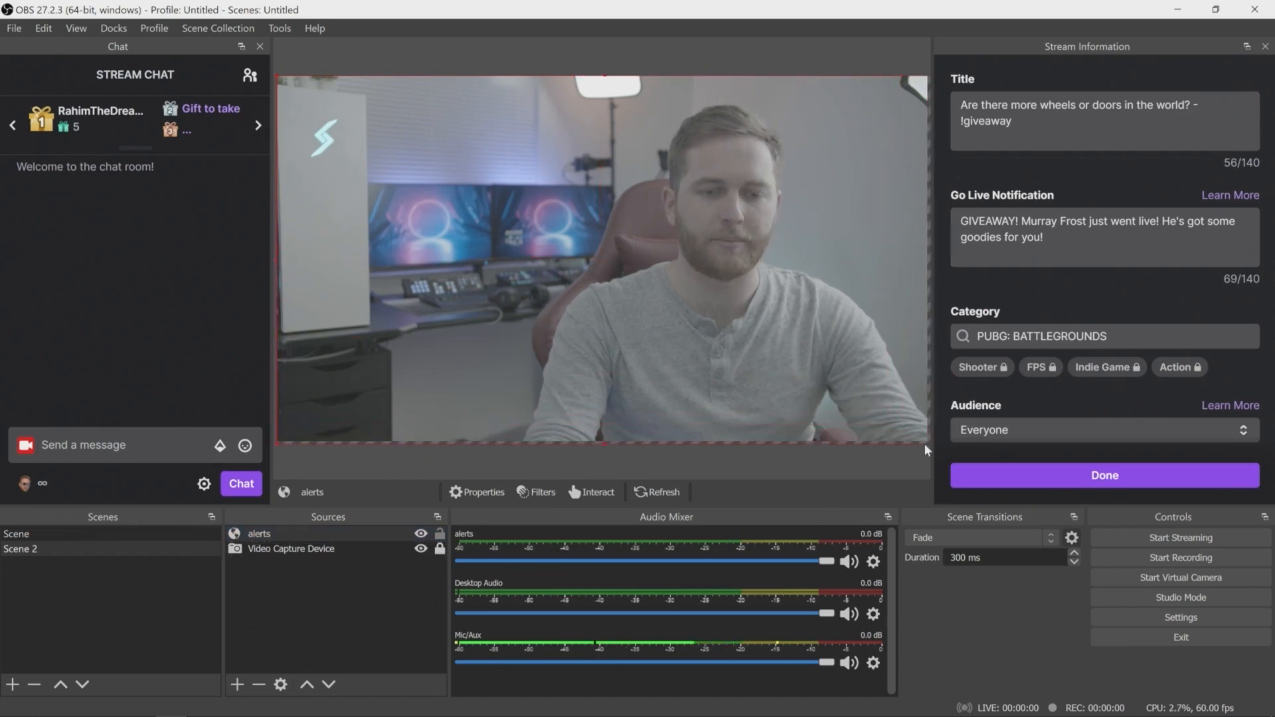
pyautogui.moveTo(605, 446); pyautogui.dragTo(603, 439)
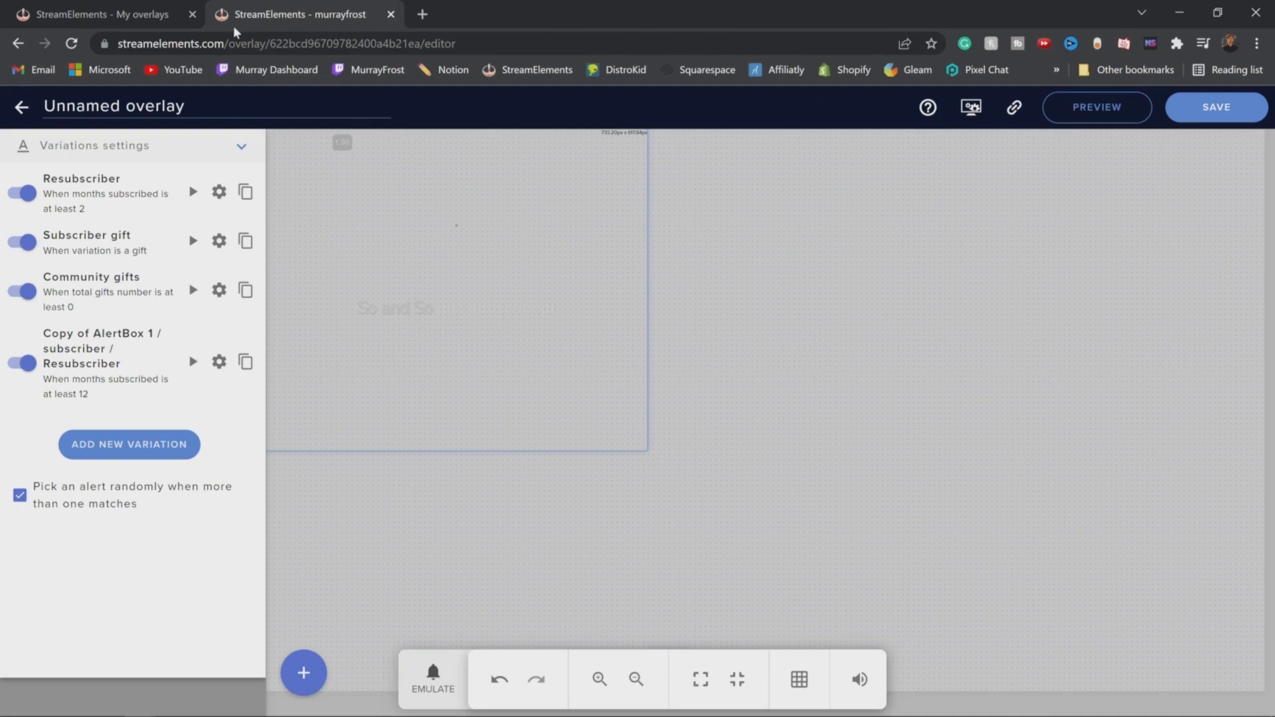
# Step: Switch to the browser, close the My overlays page, and save the overlay under the name "tutorial"
pyautogui.click(192, 14)
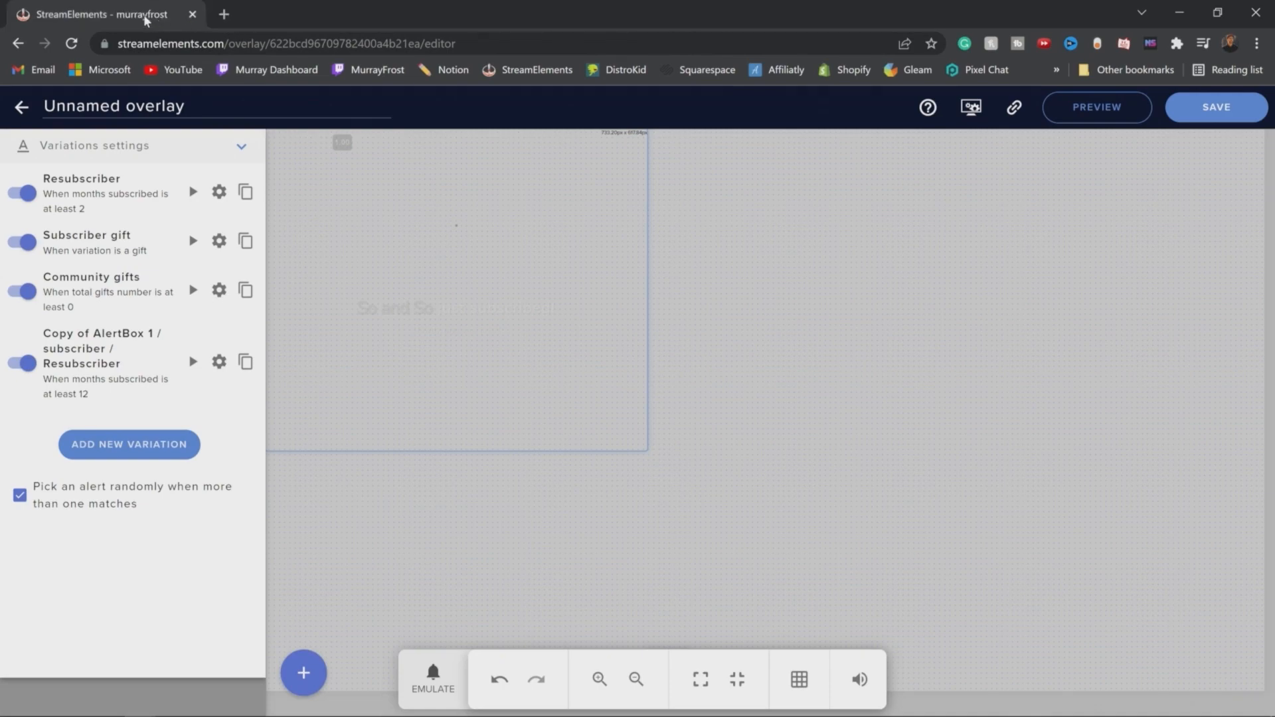
pyautogui.moveTo(144, 16); pyautogui.dragTo(242, 716)
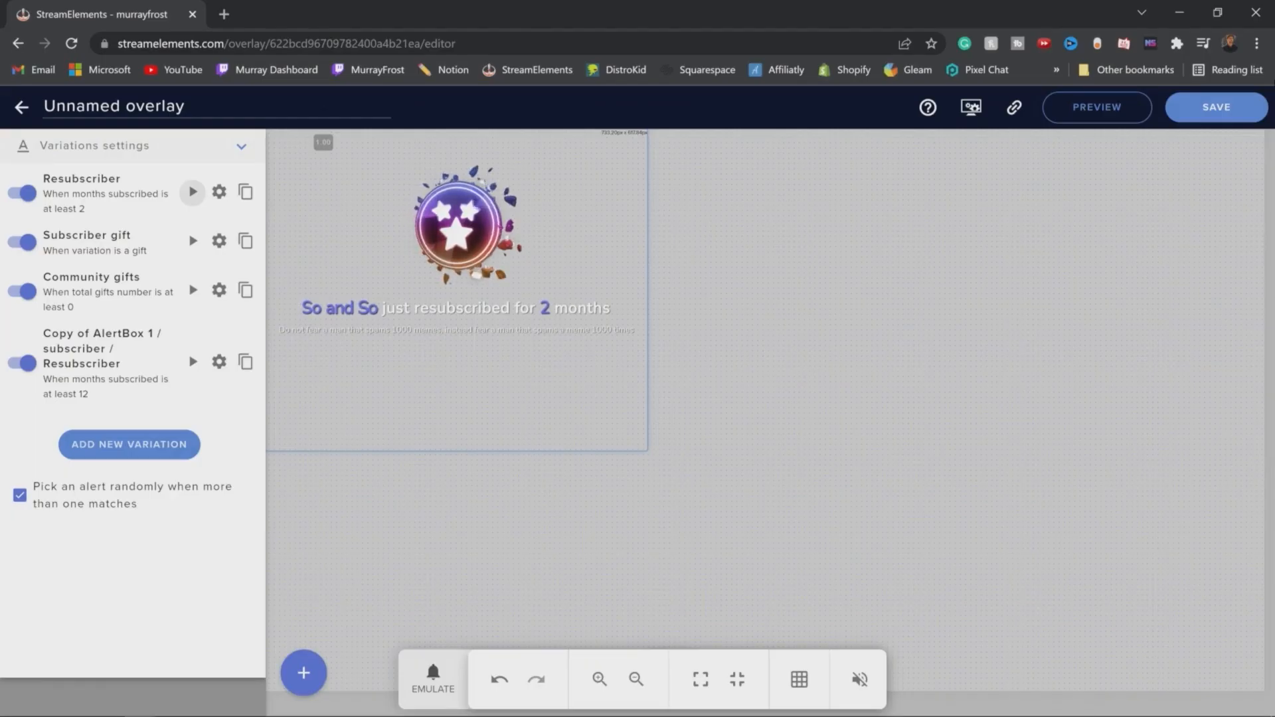
pyautogui.click(1216, 107)
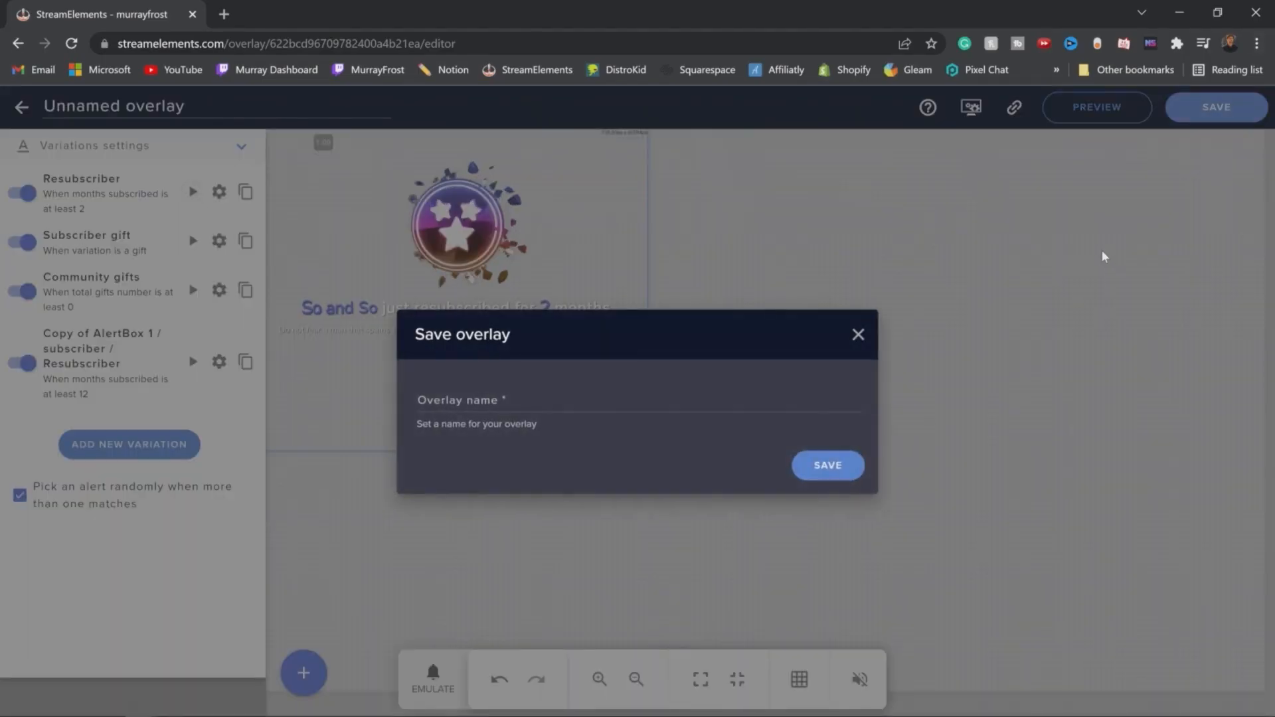
pyautogui.click(502, 404)
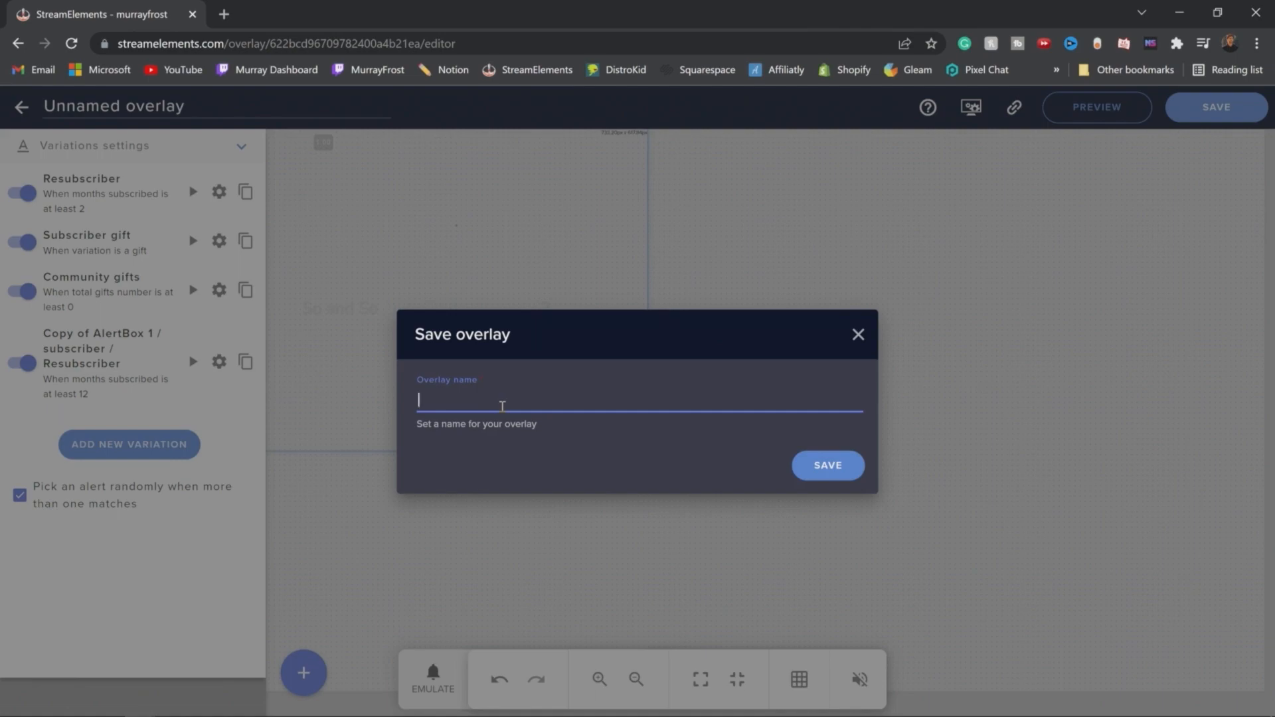
pyautogui.write('tutorial')
pyautogui.press('Return')
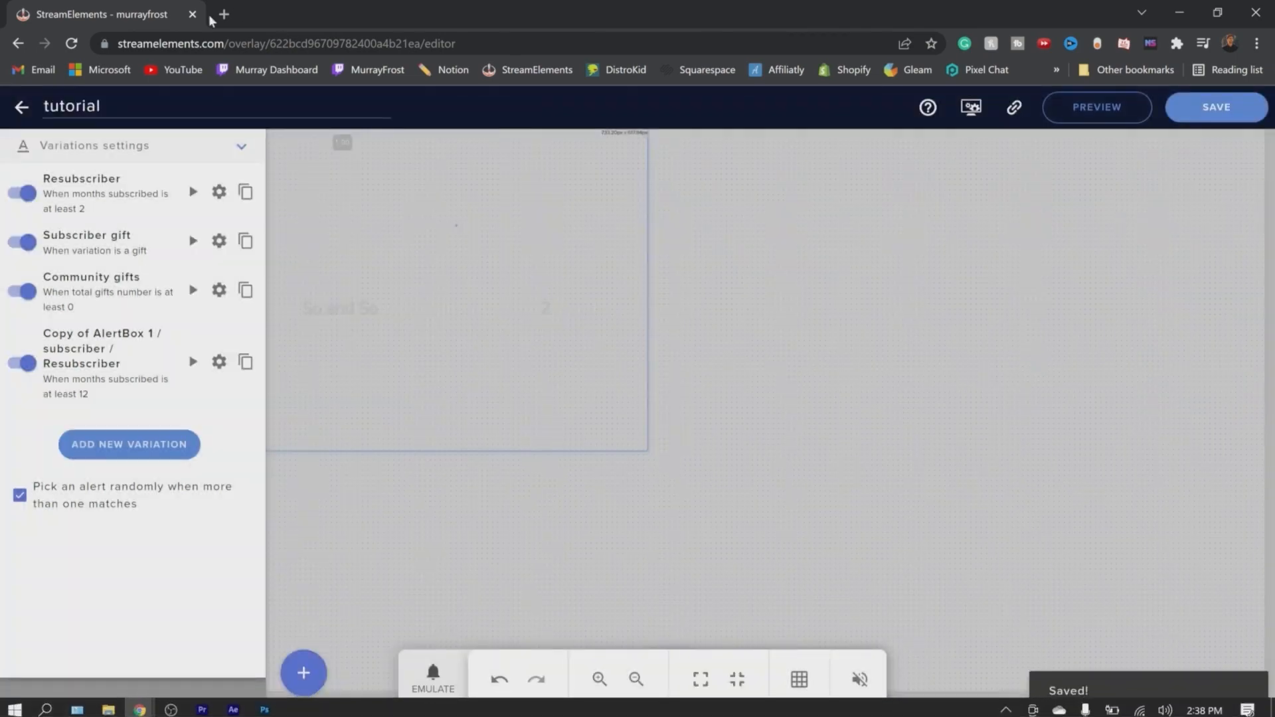
# Step: Move the alert box near the middle of the overlay, save the overlay and preview the Resubscriber alert over the OBS scene
pyautogui.moveTo(208, 16); pyautogui.dragTo(410, 716)
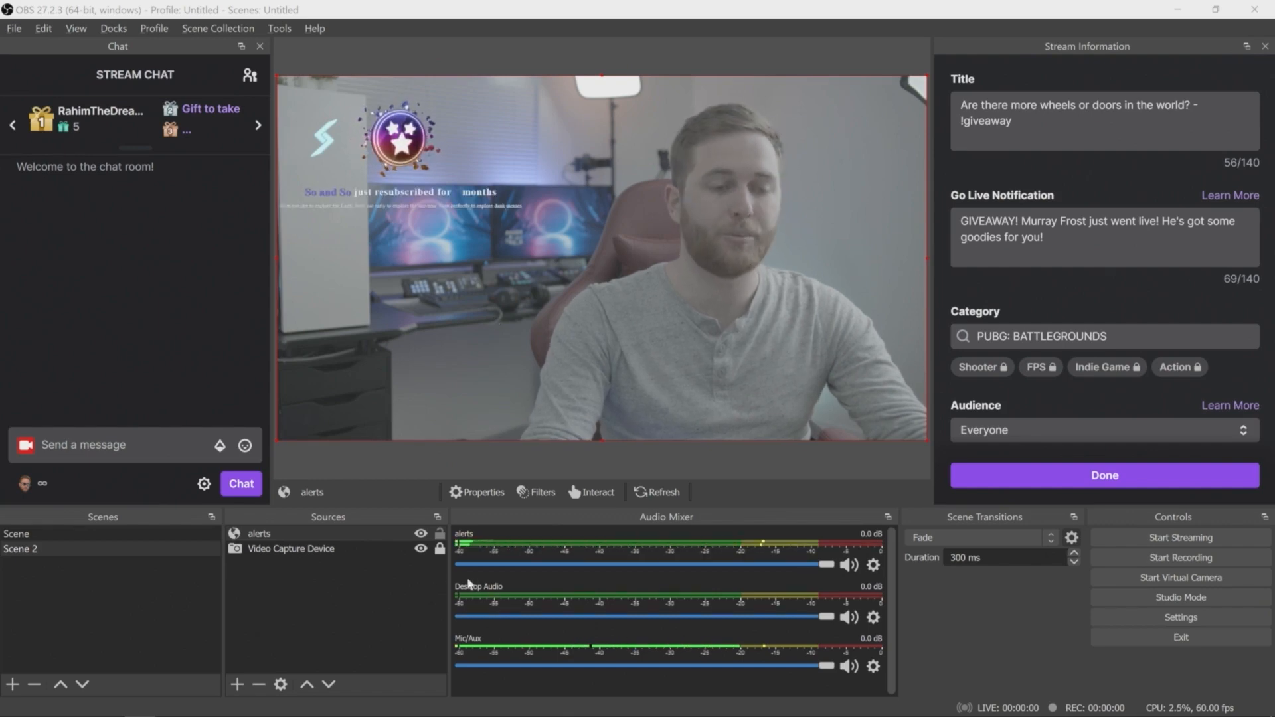
pyautogui.hotkey('alt', 'Tab')
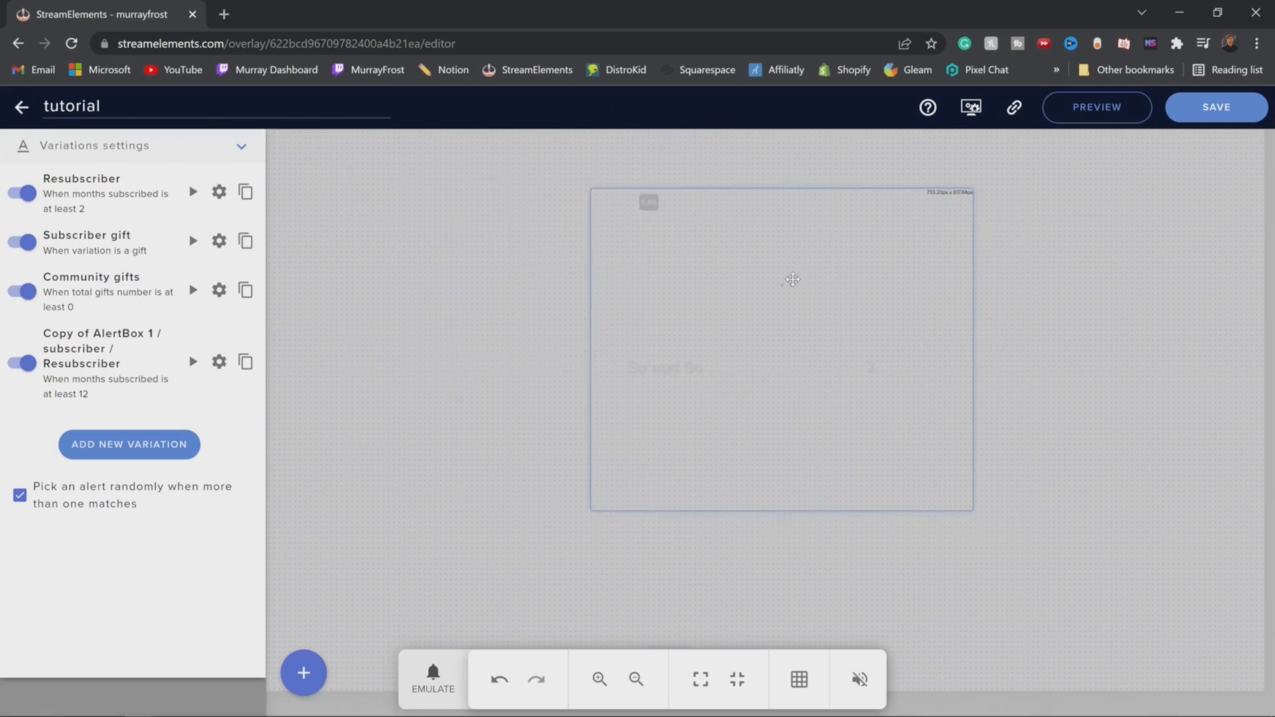
pyautogui.click(1217, 110)
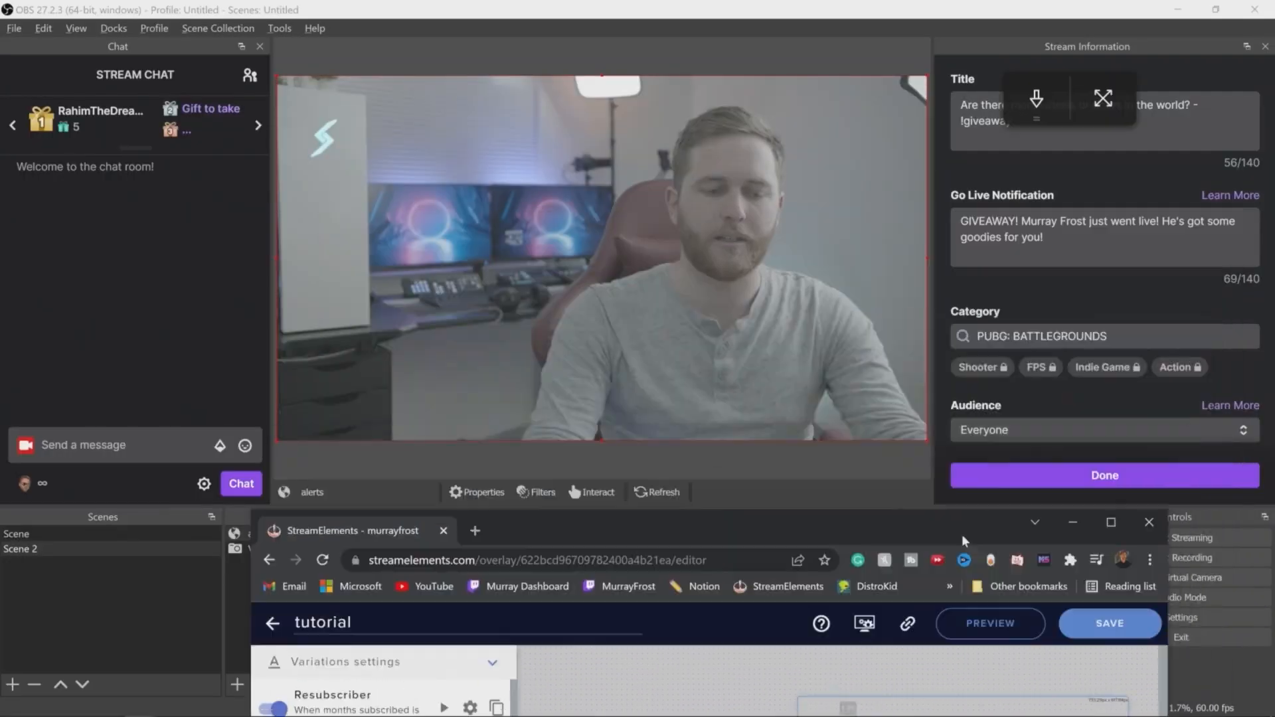
pyautogui.click(924, 710)
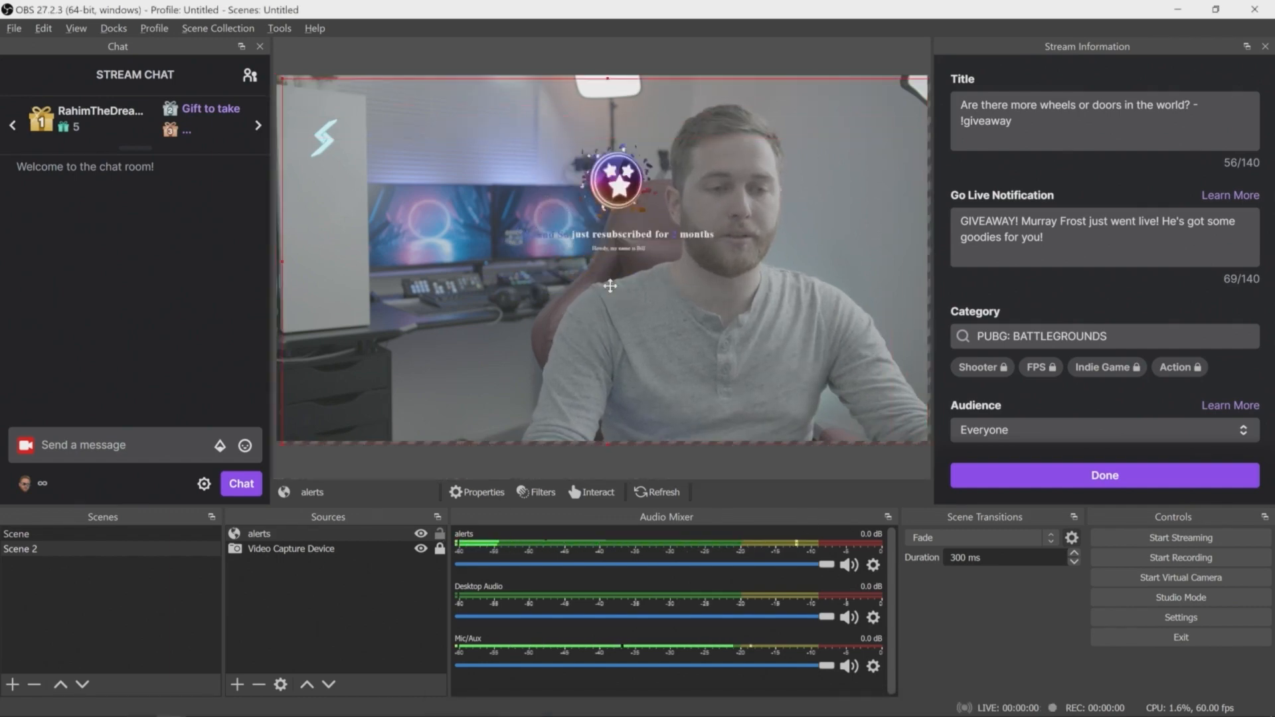
# Step: Shift the alerts source toward the scene's upper left and lower its audio level to -4.8 dB in OBS
pyautogui.moveTo(623, 293); pyautogui.dragTo(428, 261)
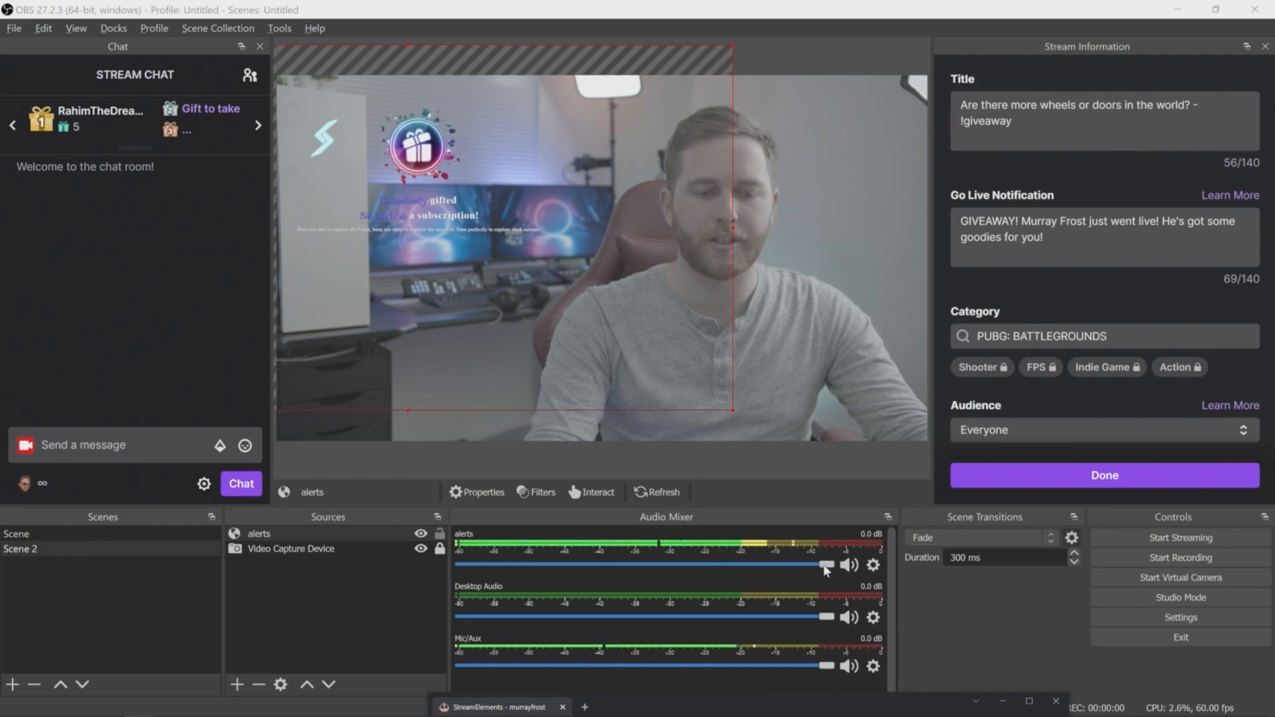
pyautogui.moveTo(827, 566); pyautogui.dragTo(790, 565)
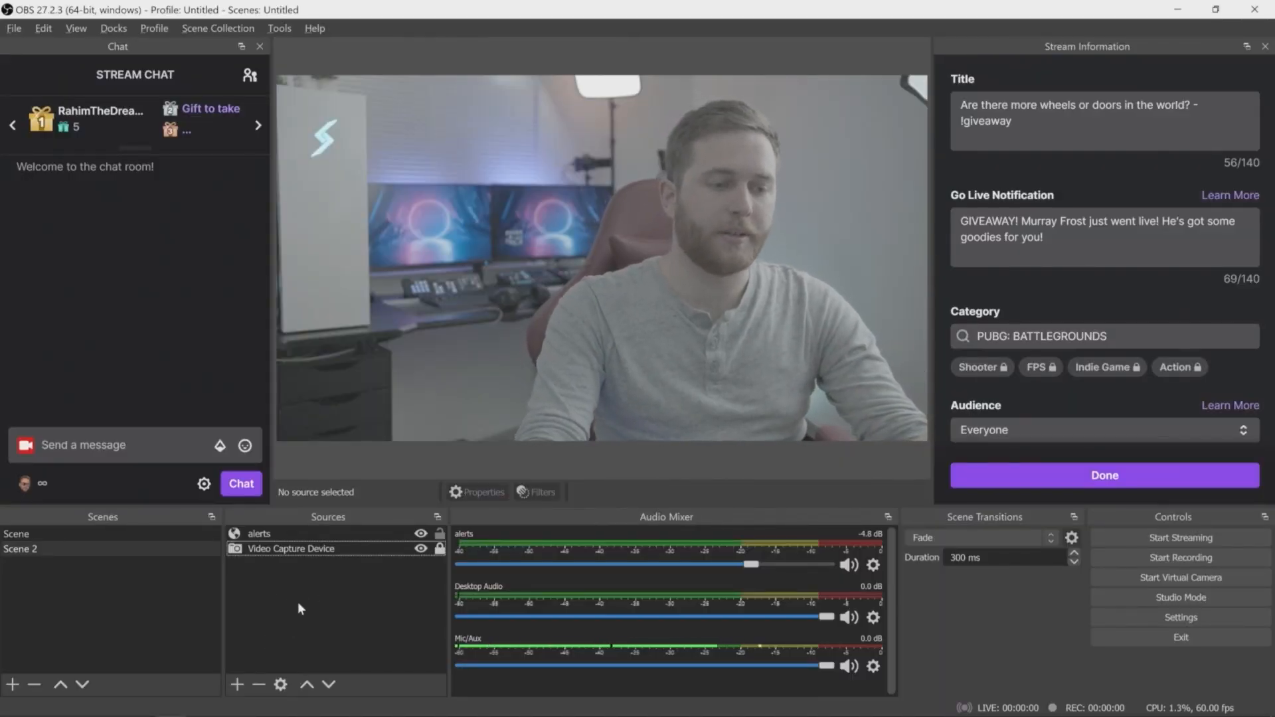
# Step: Add a new image source using unnamed.png from the Desktop and place it near the lower-left corner of the scene
pyautogui.click(238, 685)
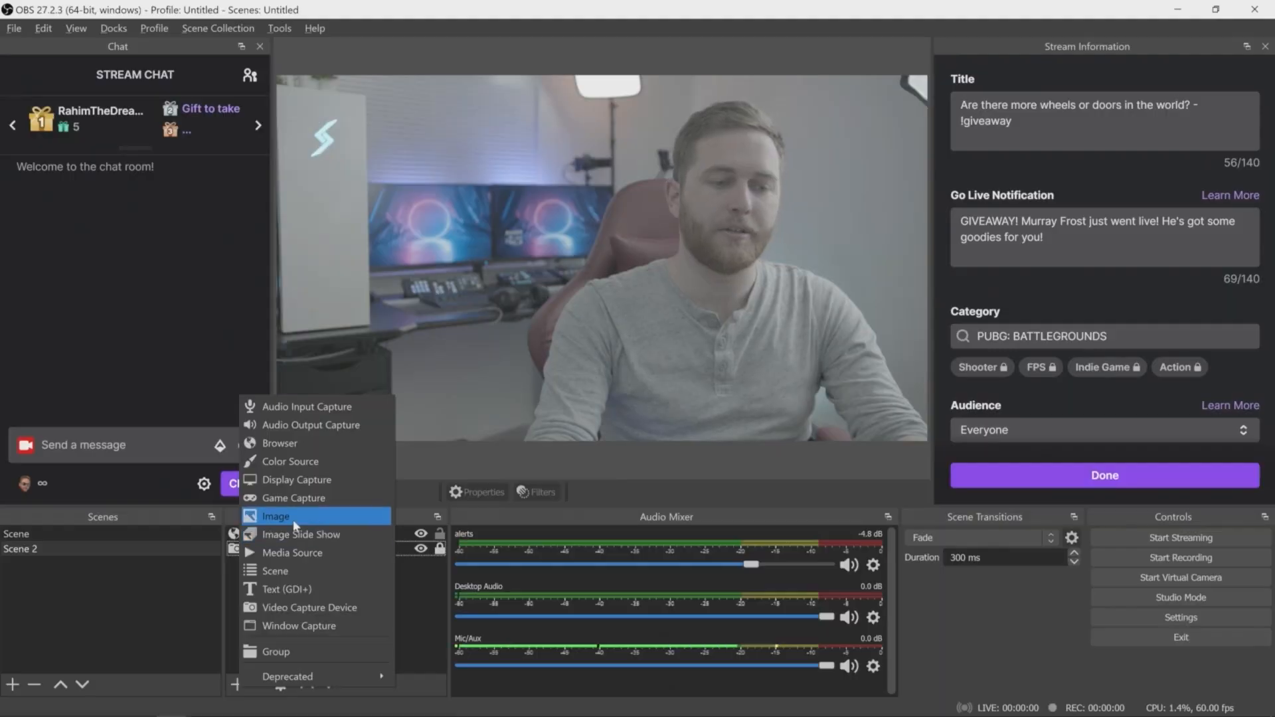
pyautogui.click(293, 519)
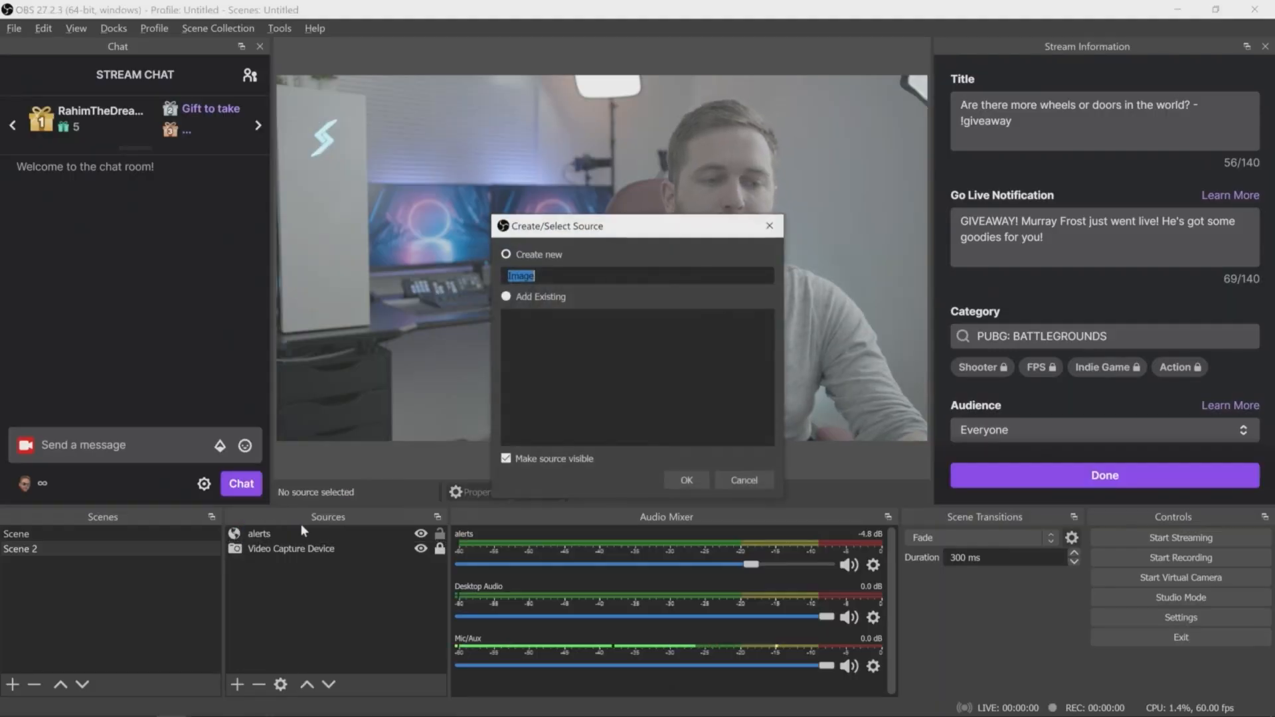
pyautogui.click(690, 480)
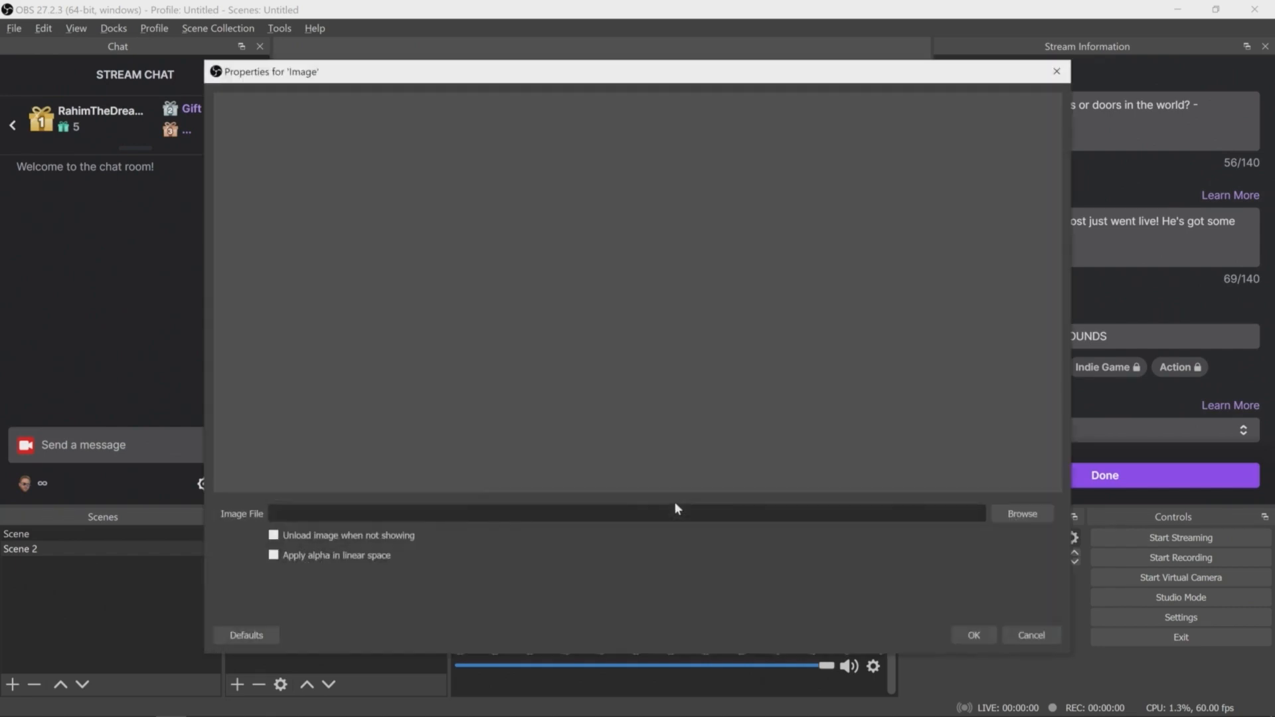
pyautogui.click(1021, 515)
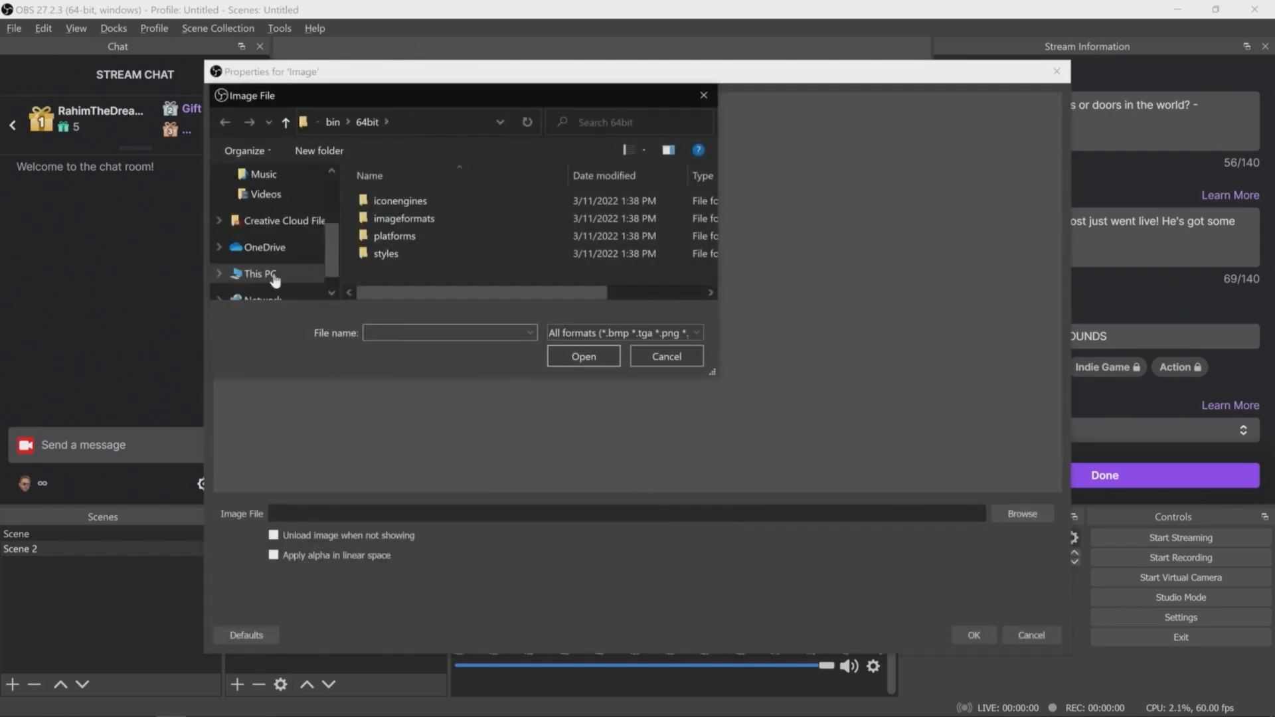
pyautogui.scroll(3, 266, 253)
pyautogui.click(266, 206)
pyautogui.doubleClick(399, 212)
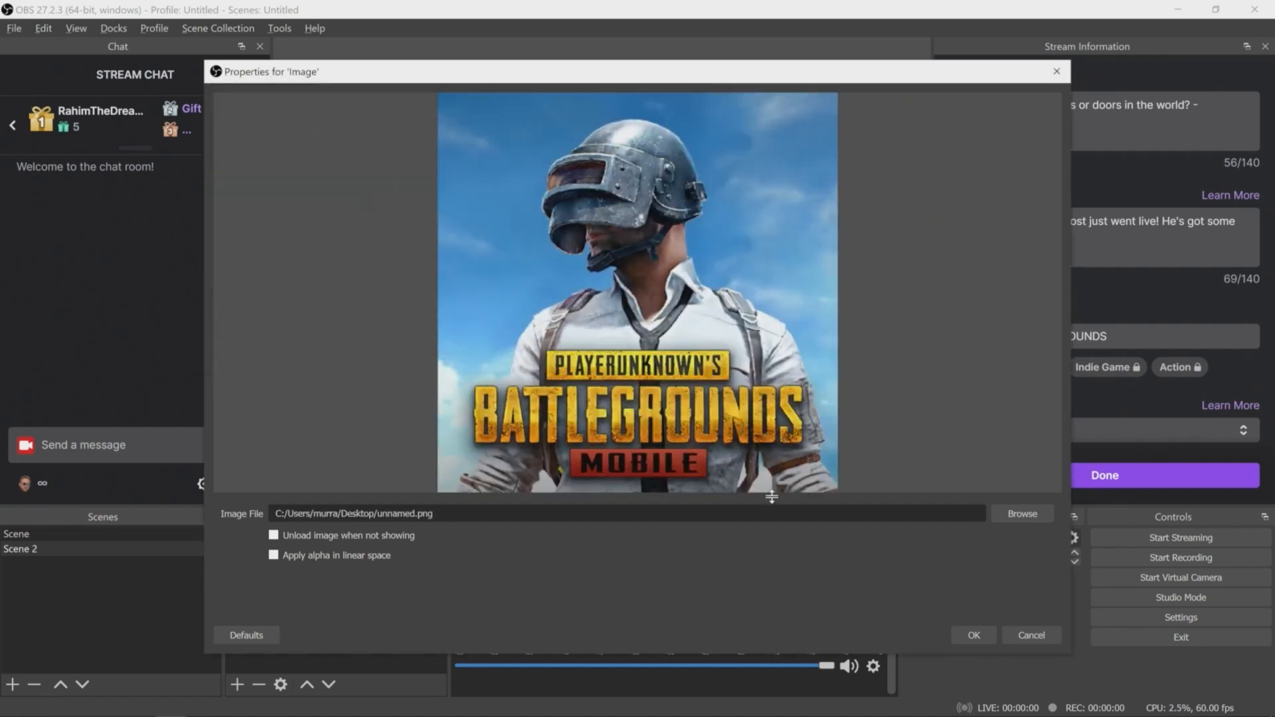
pyautogui.click(975, 636)
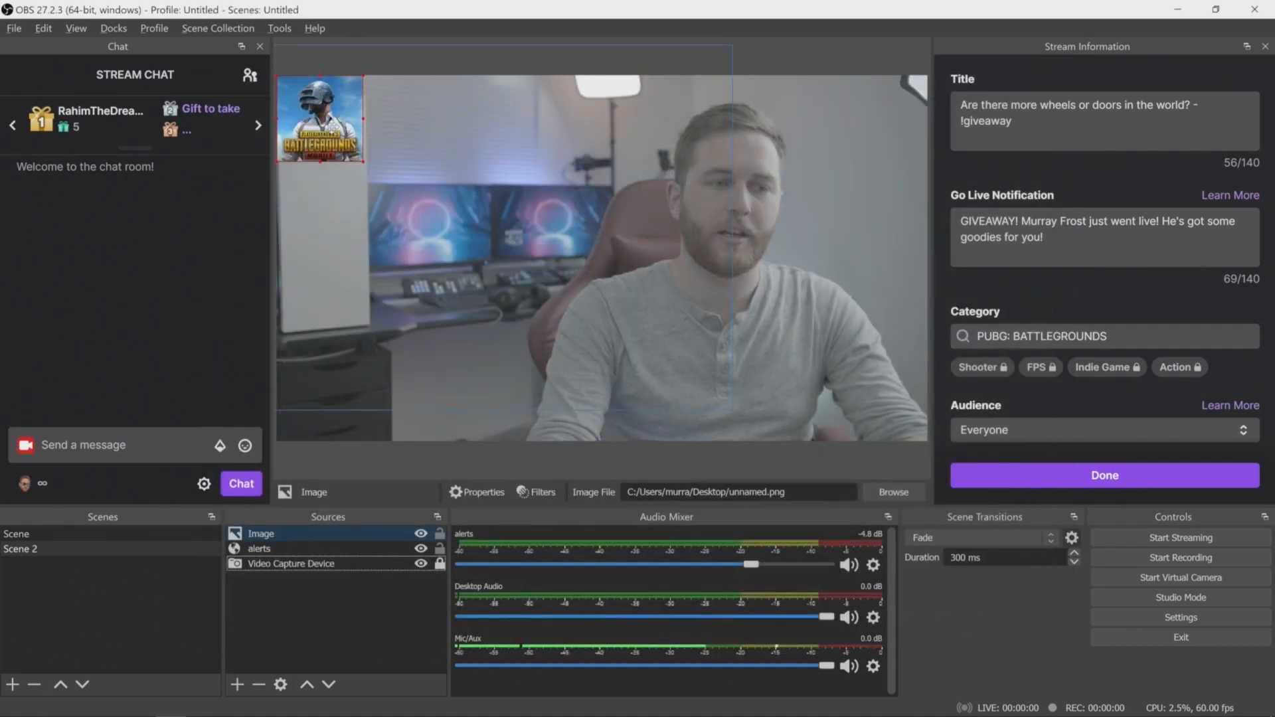
pyautogui.moveTo(321, 118); pyautogui.dragTo(354, 400)
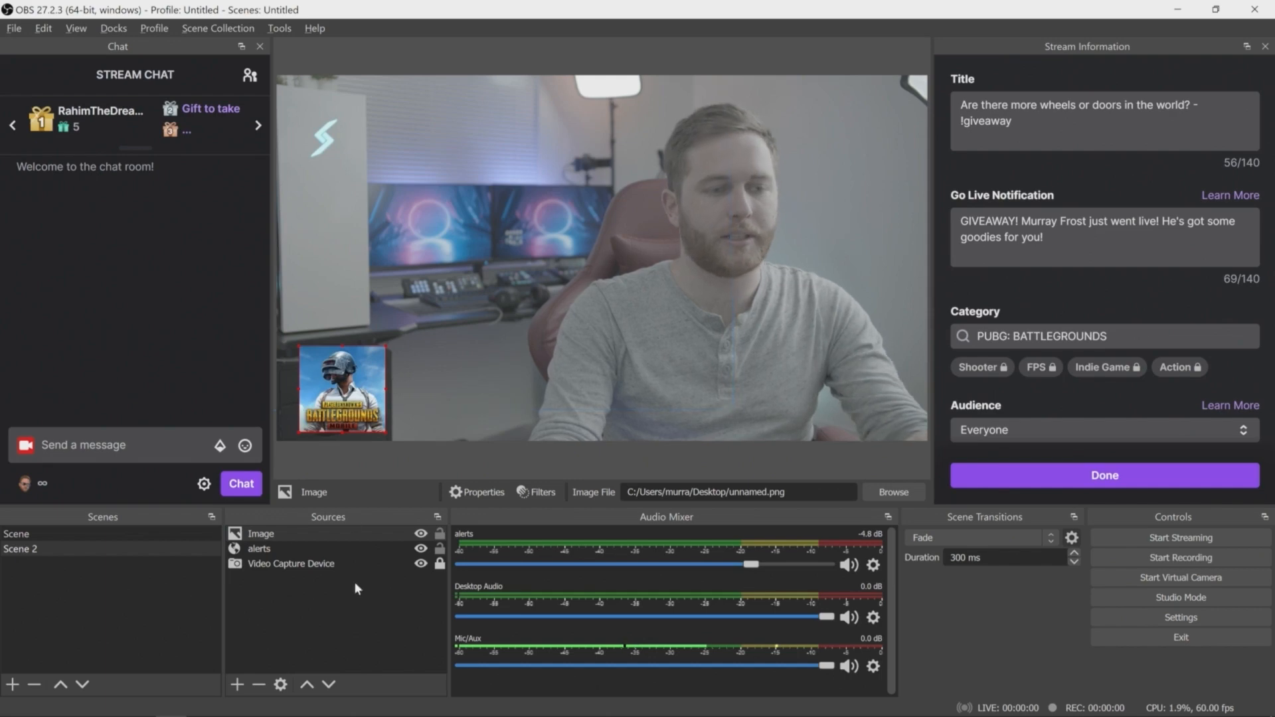
pyautogui.click(362, 597)
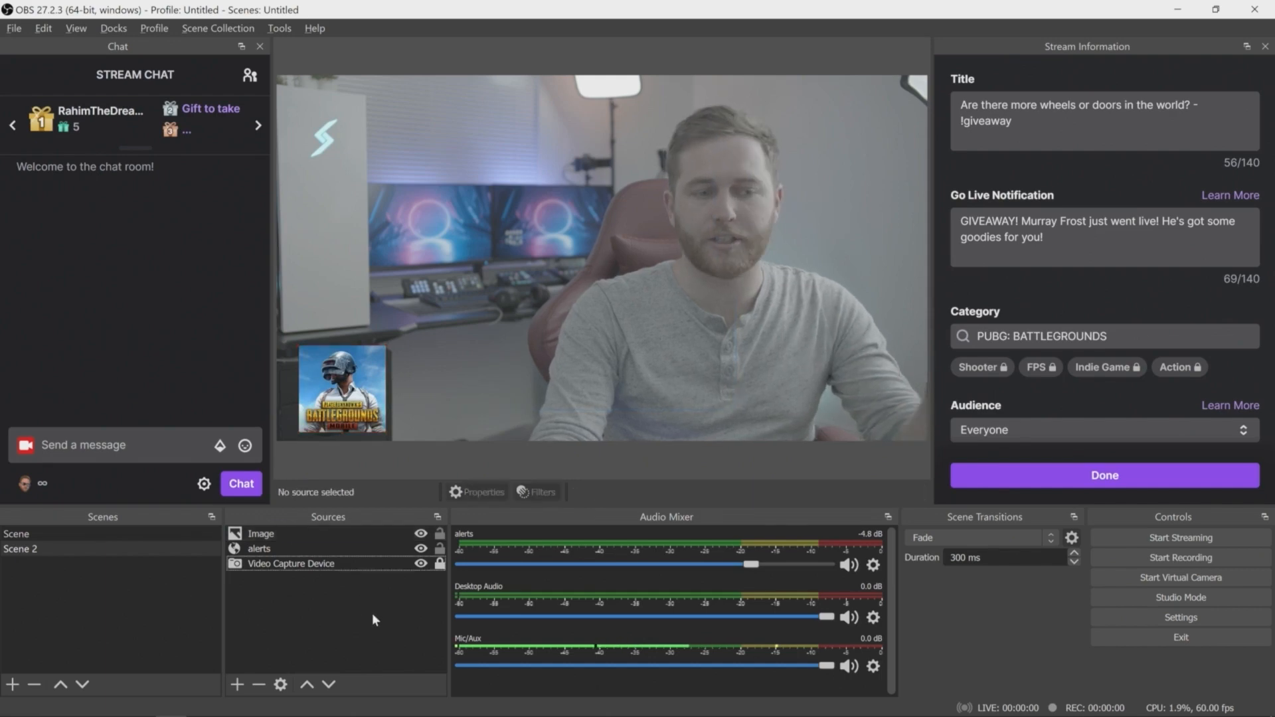
# Step: Lock the alerts source and enlarge the Battlegrounds image from its upper-right corner
pyautogui.click(439, 550)
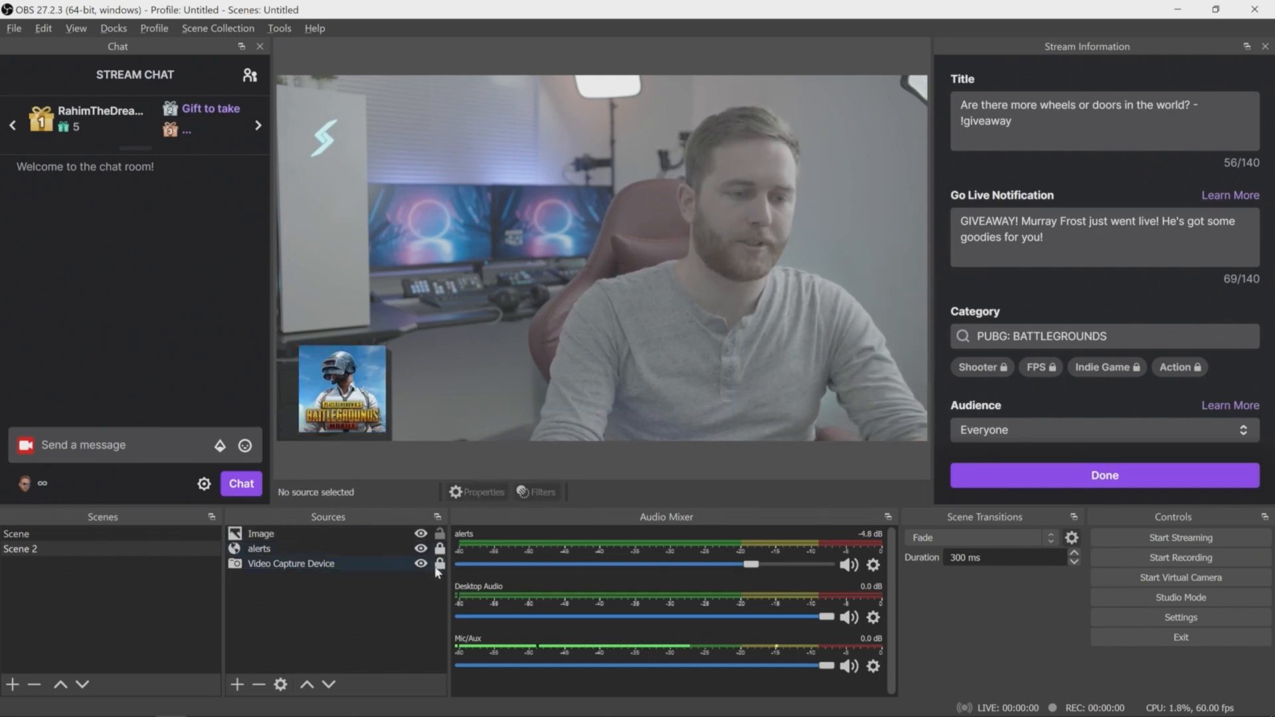
pyautogui.click(329, 533)
pyautogui.moveTo(391, 354); pyautogui.dragTo(521, 192)
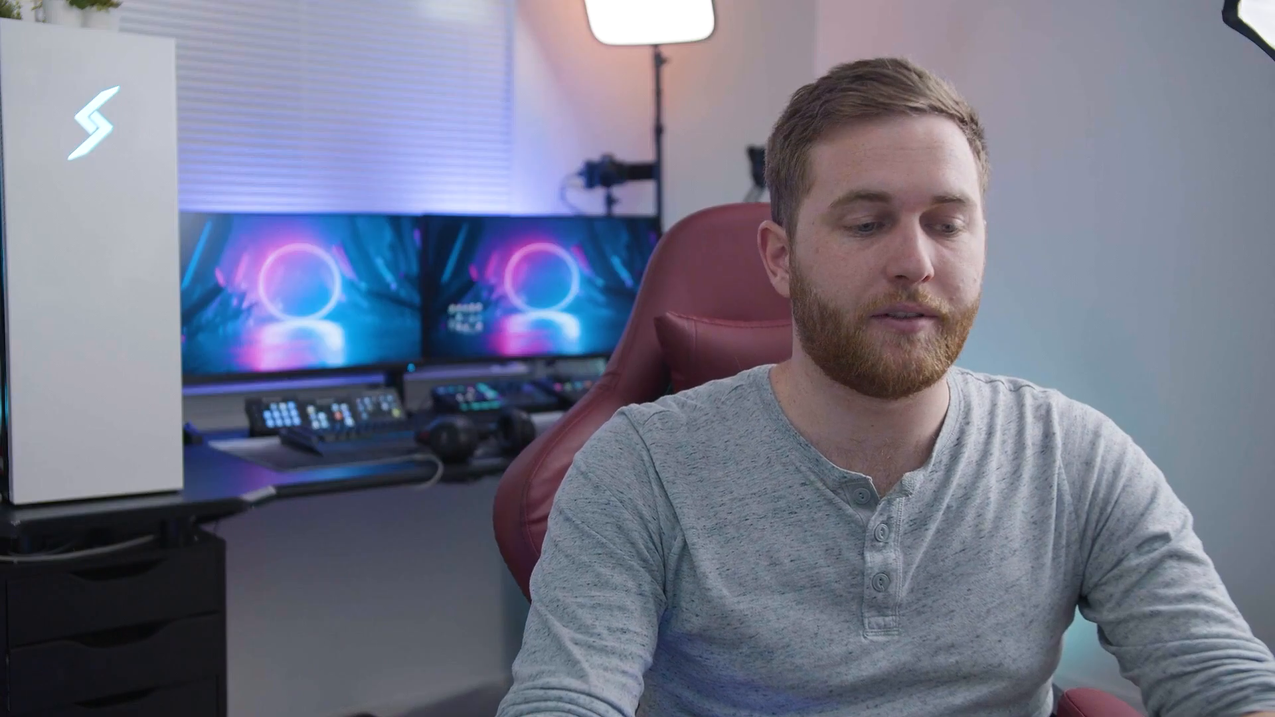